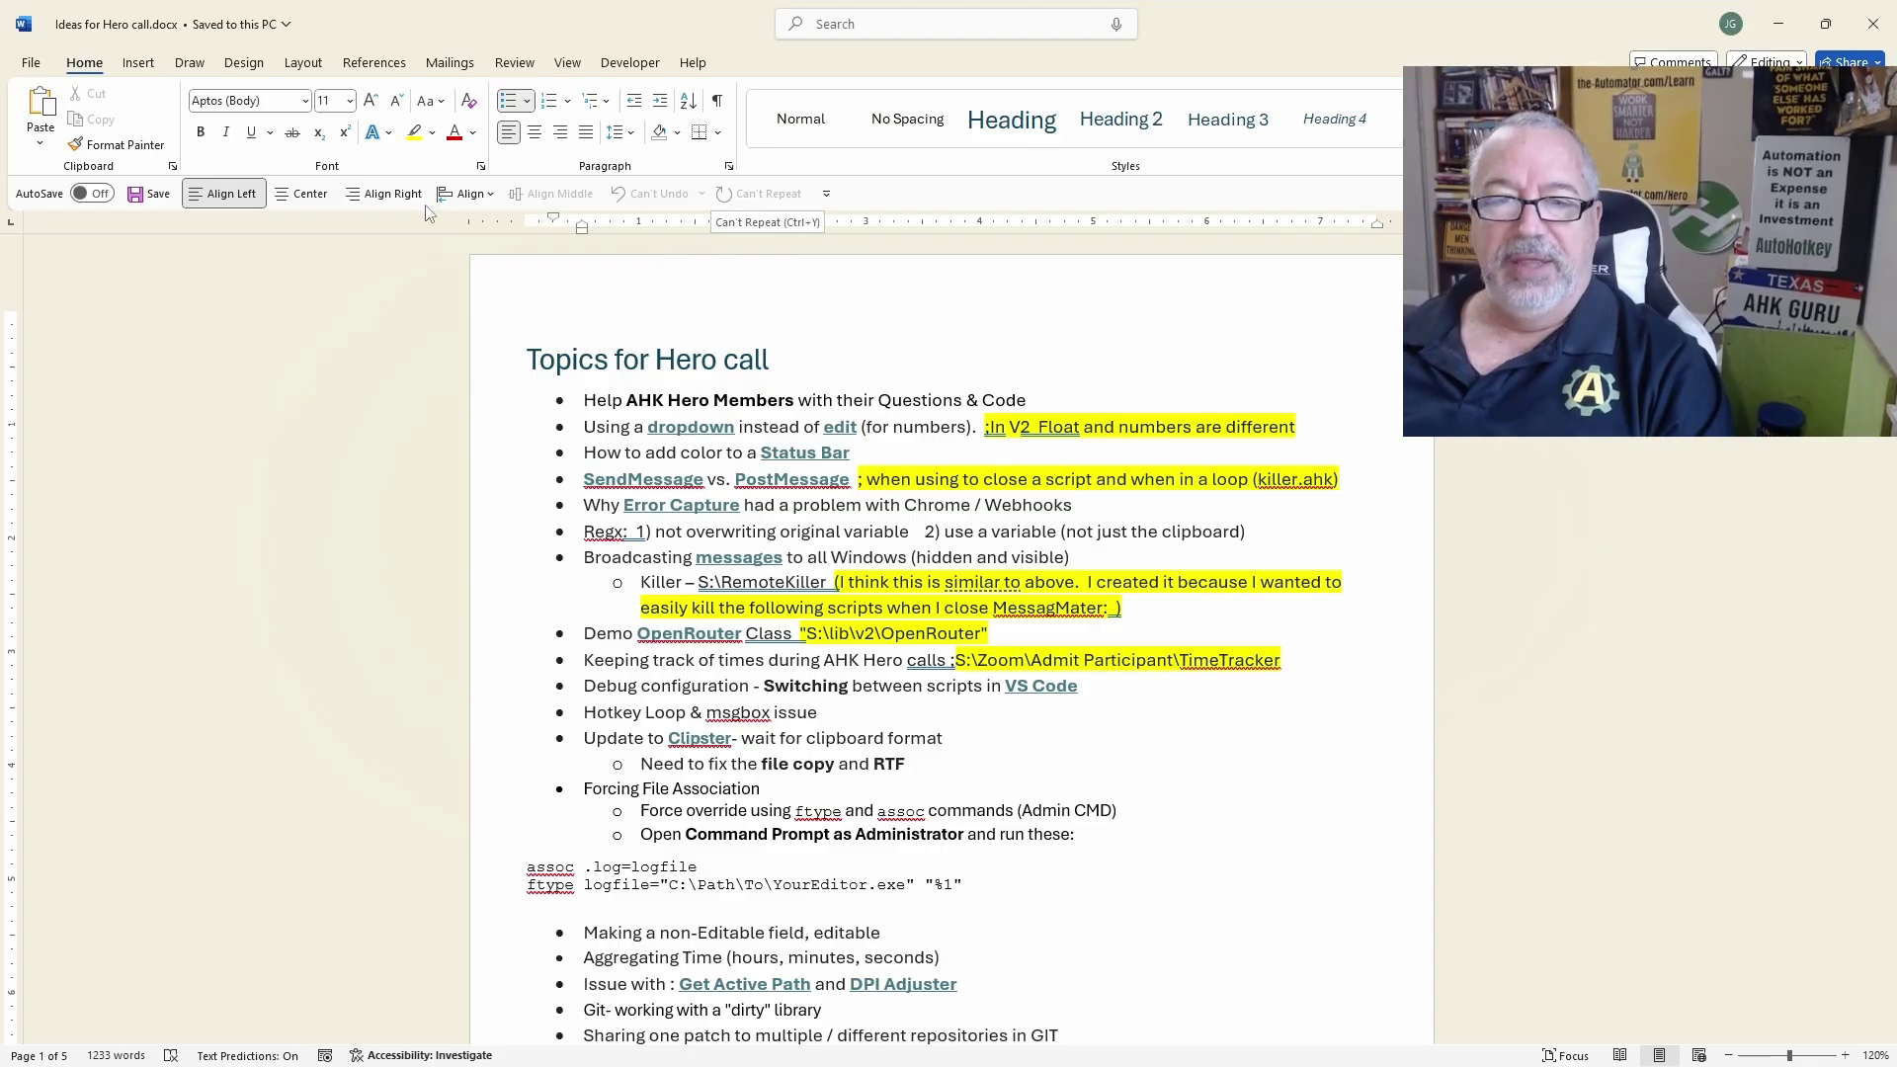
{"action": "left_click", "coordinate": [150, 62]}
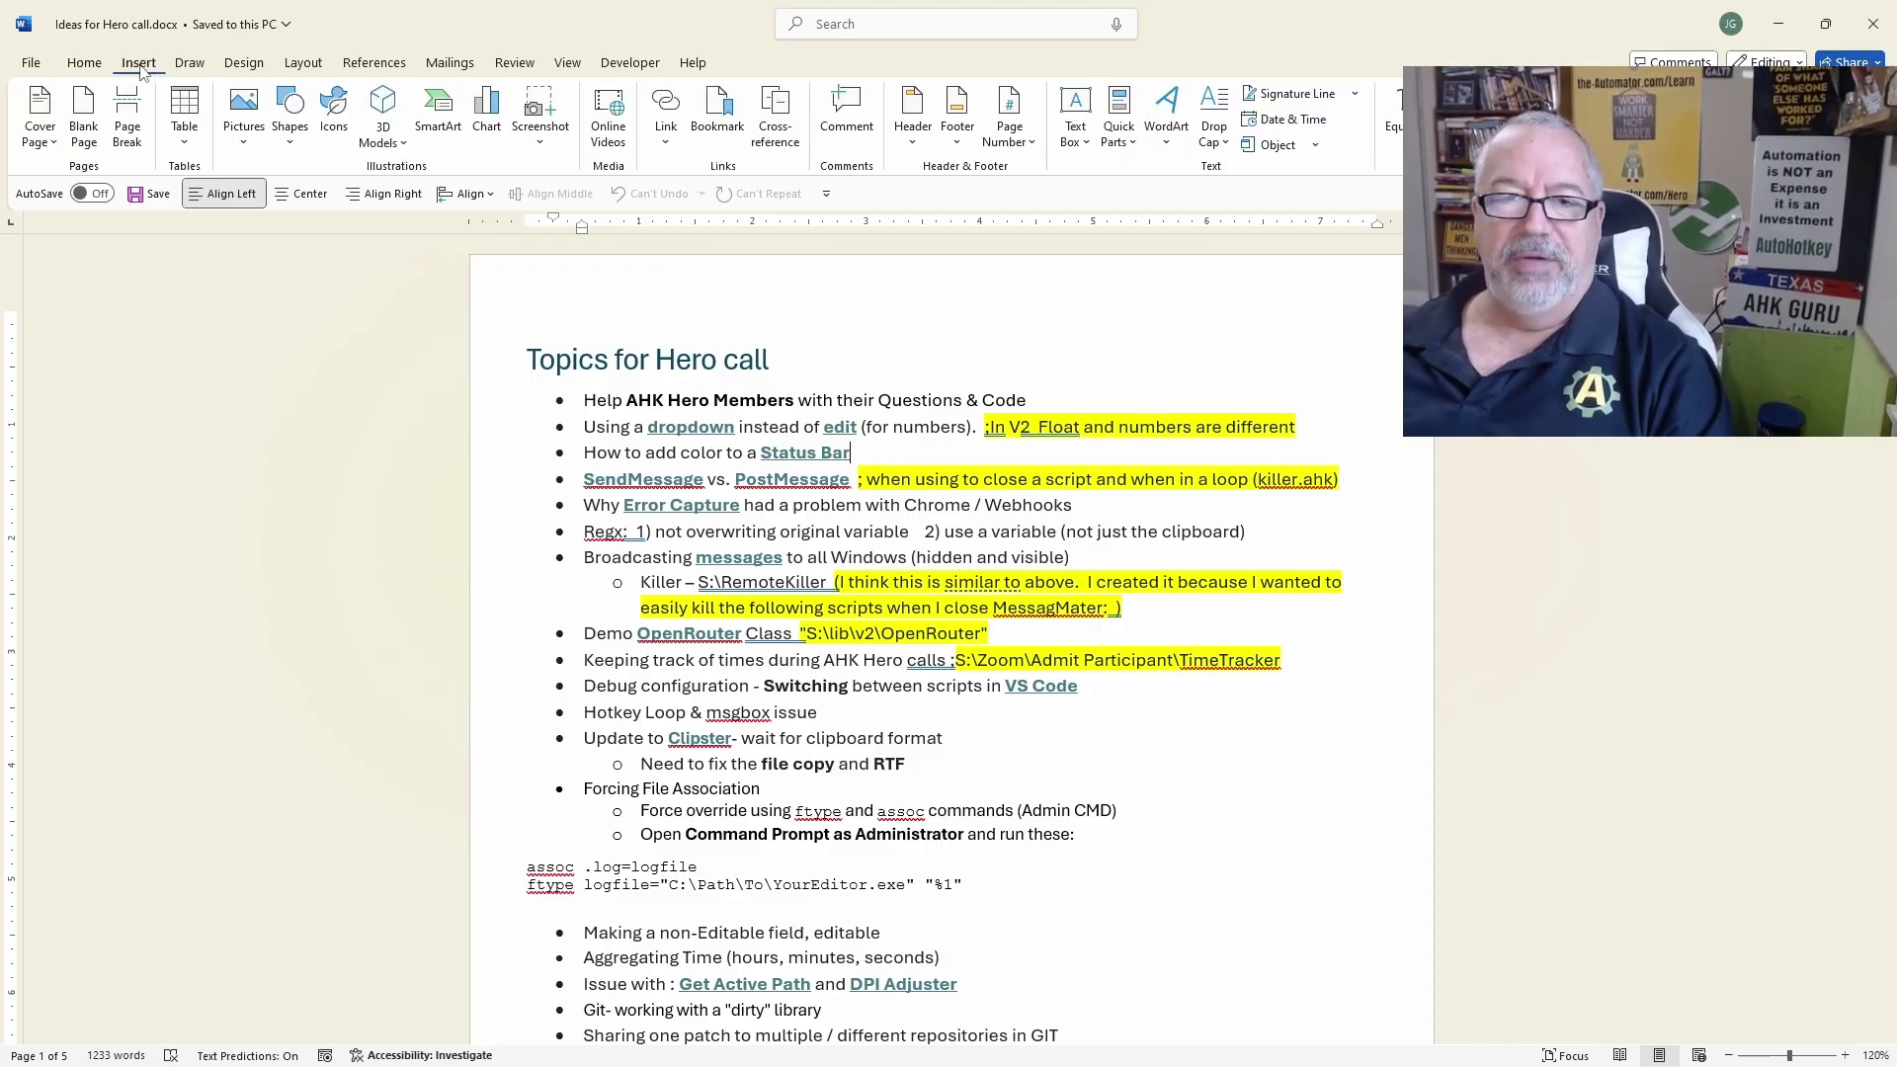
{"action": "left_click", "coordinate": [189, 62]}
{"action": "left_click", "coordinate": [240, 63]}
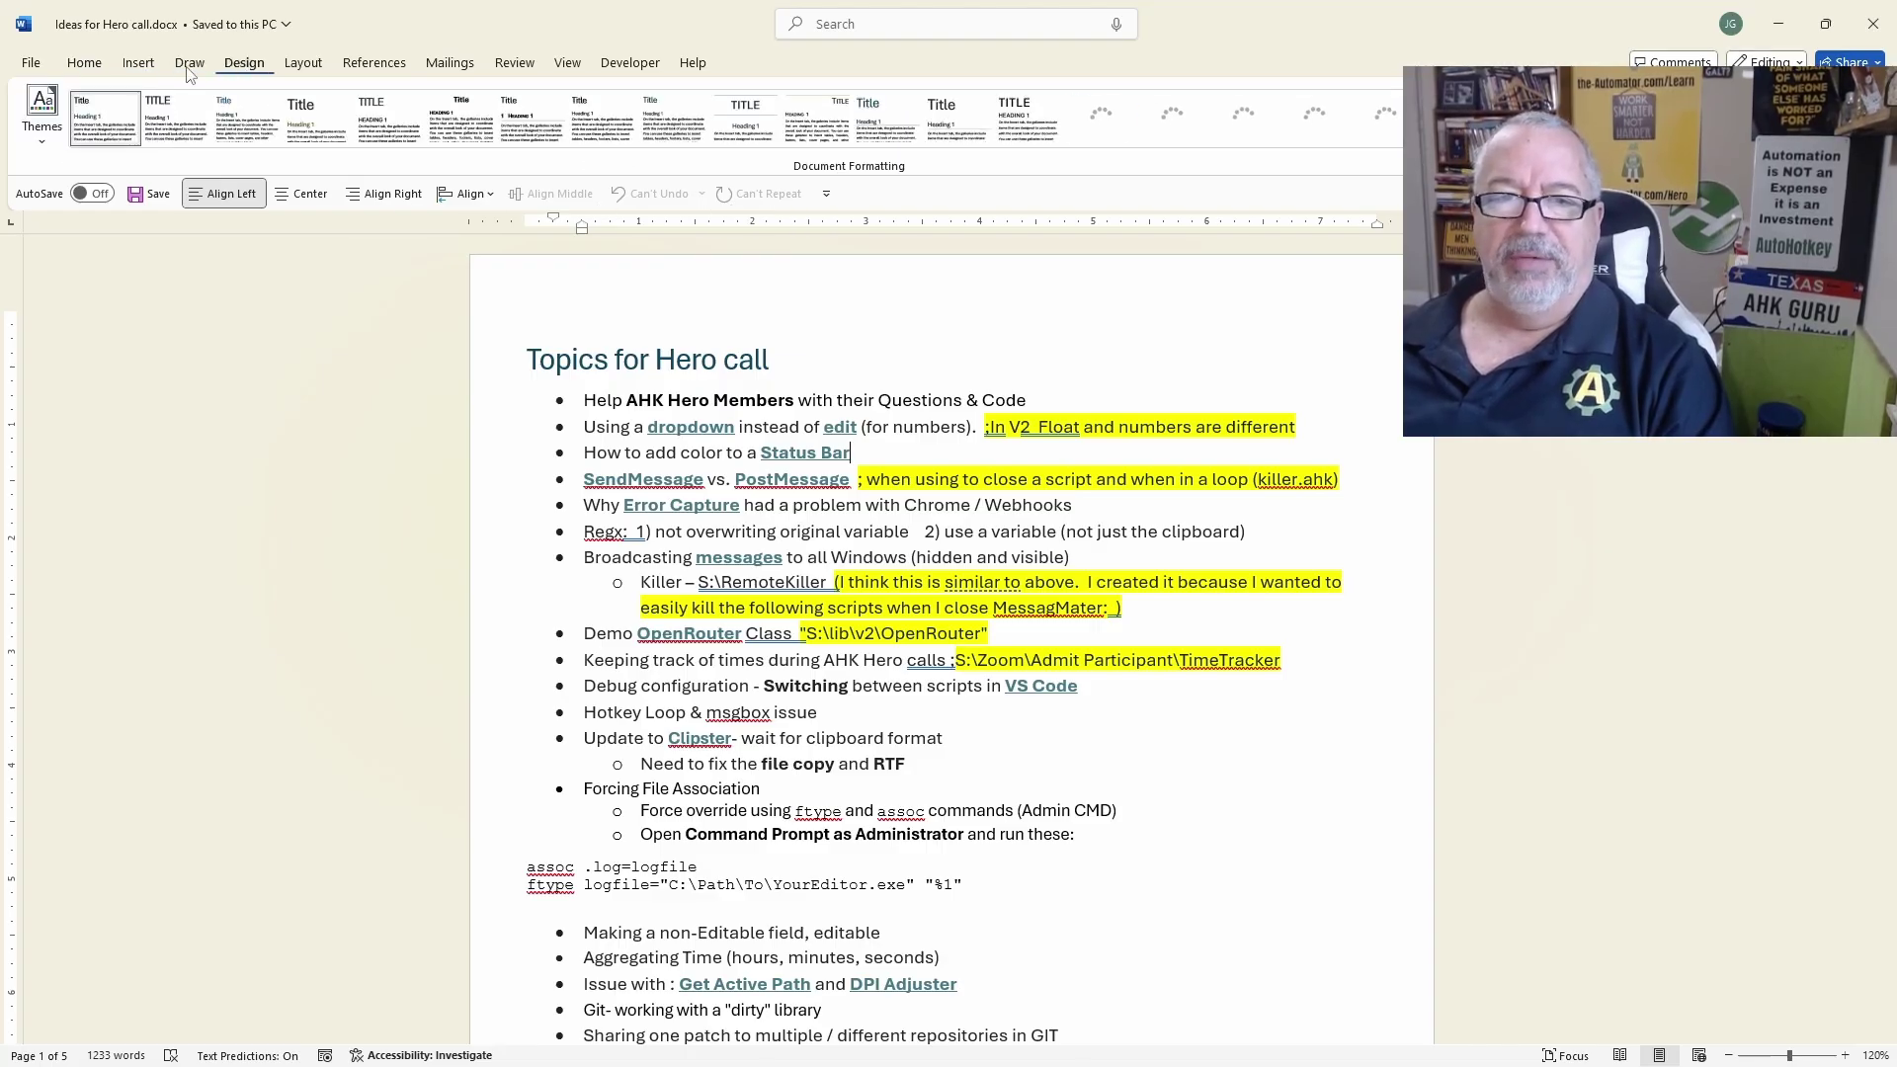
{"action": "left_click", "coordinate": [86, 64]}
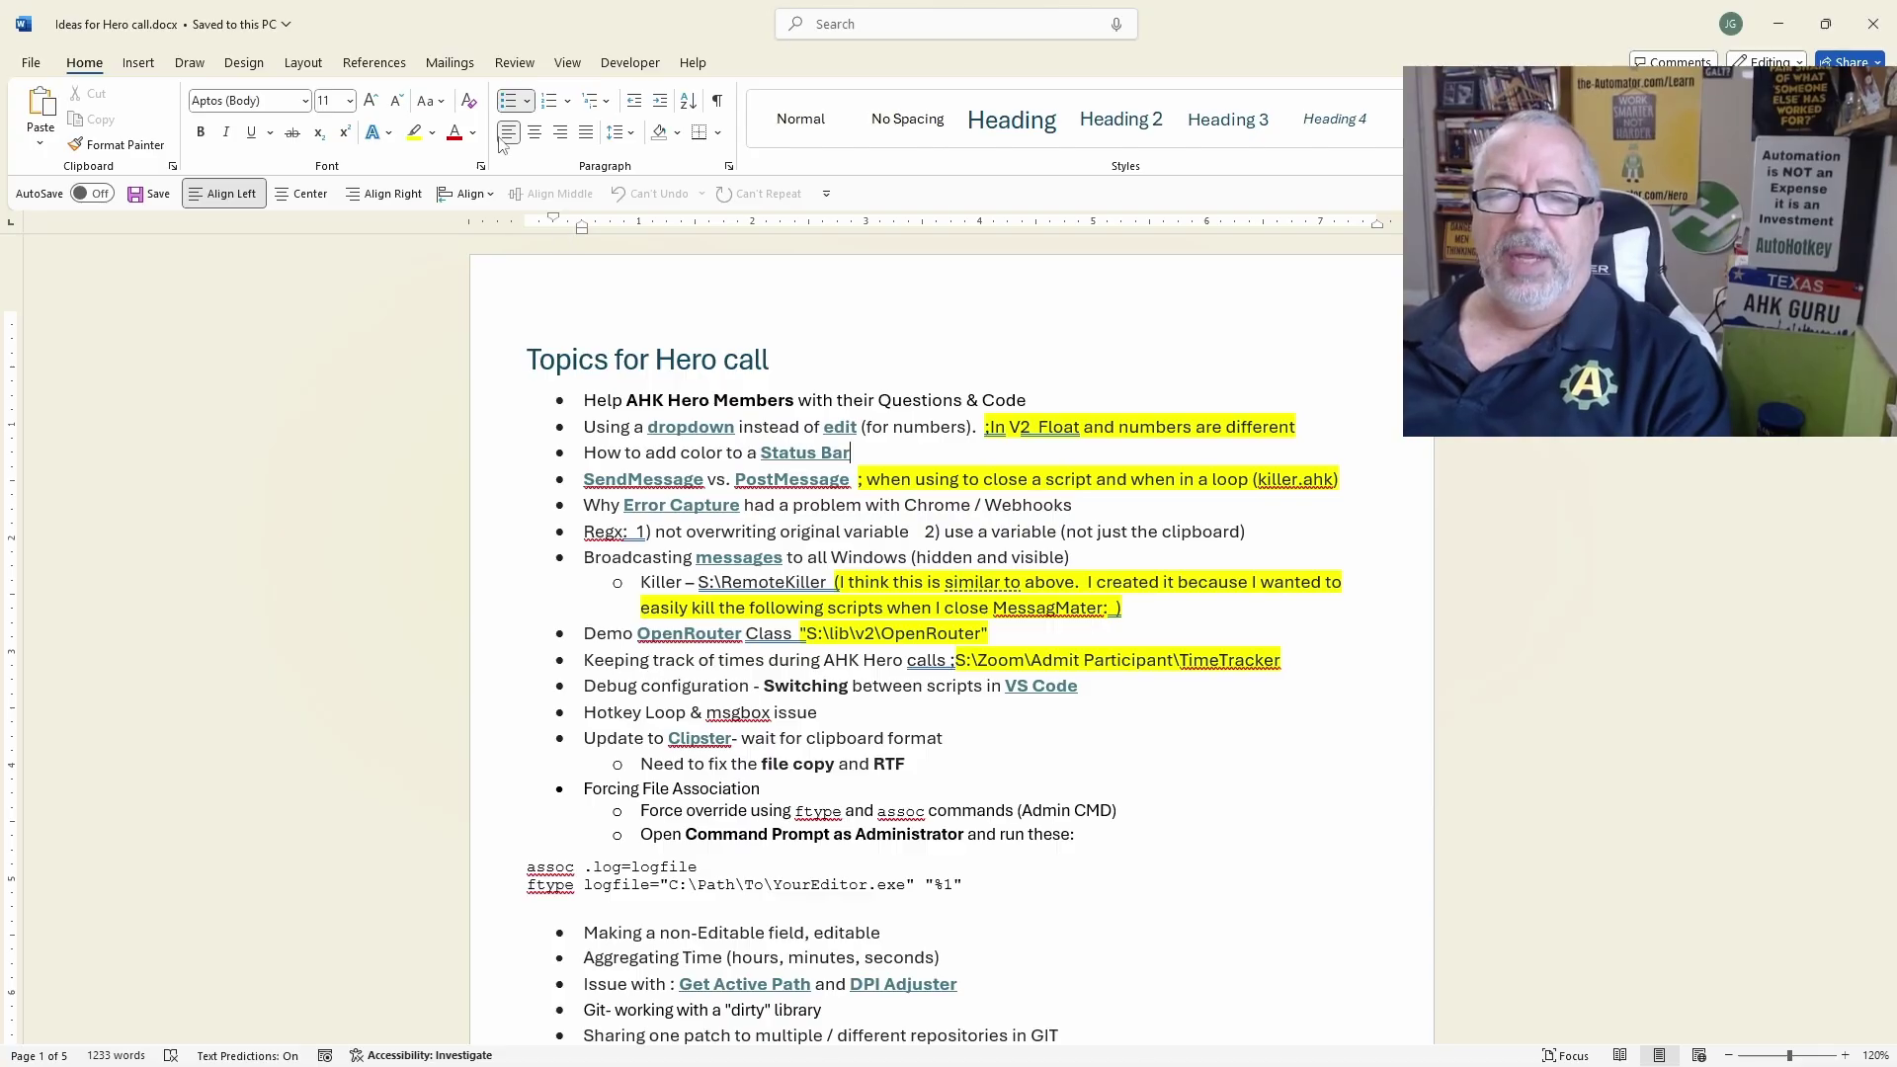
- Open Word's keyboard shortcut customization from the ribbon options and look over the command categories
{"action": "right_click", "coordinate": [393, 136]}
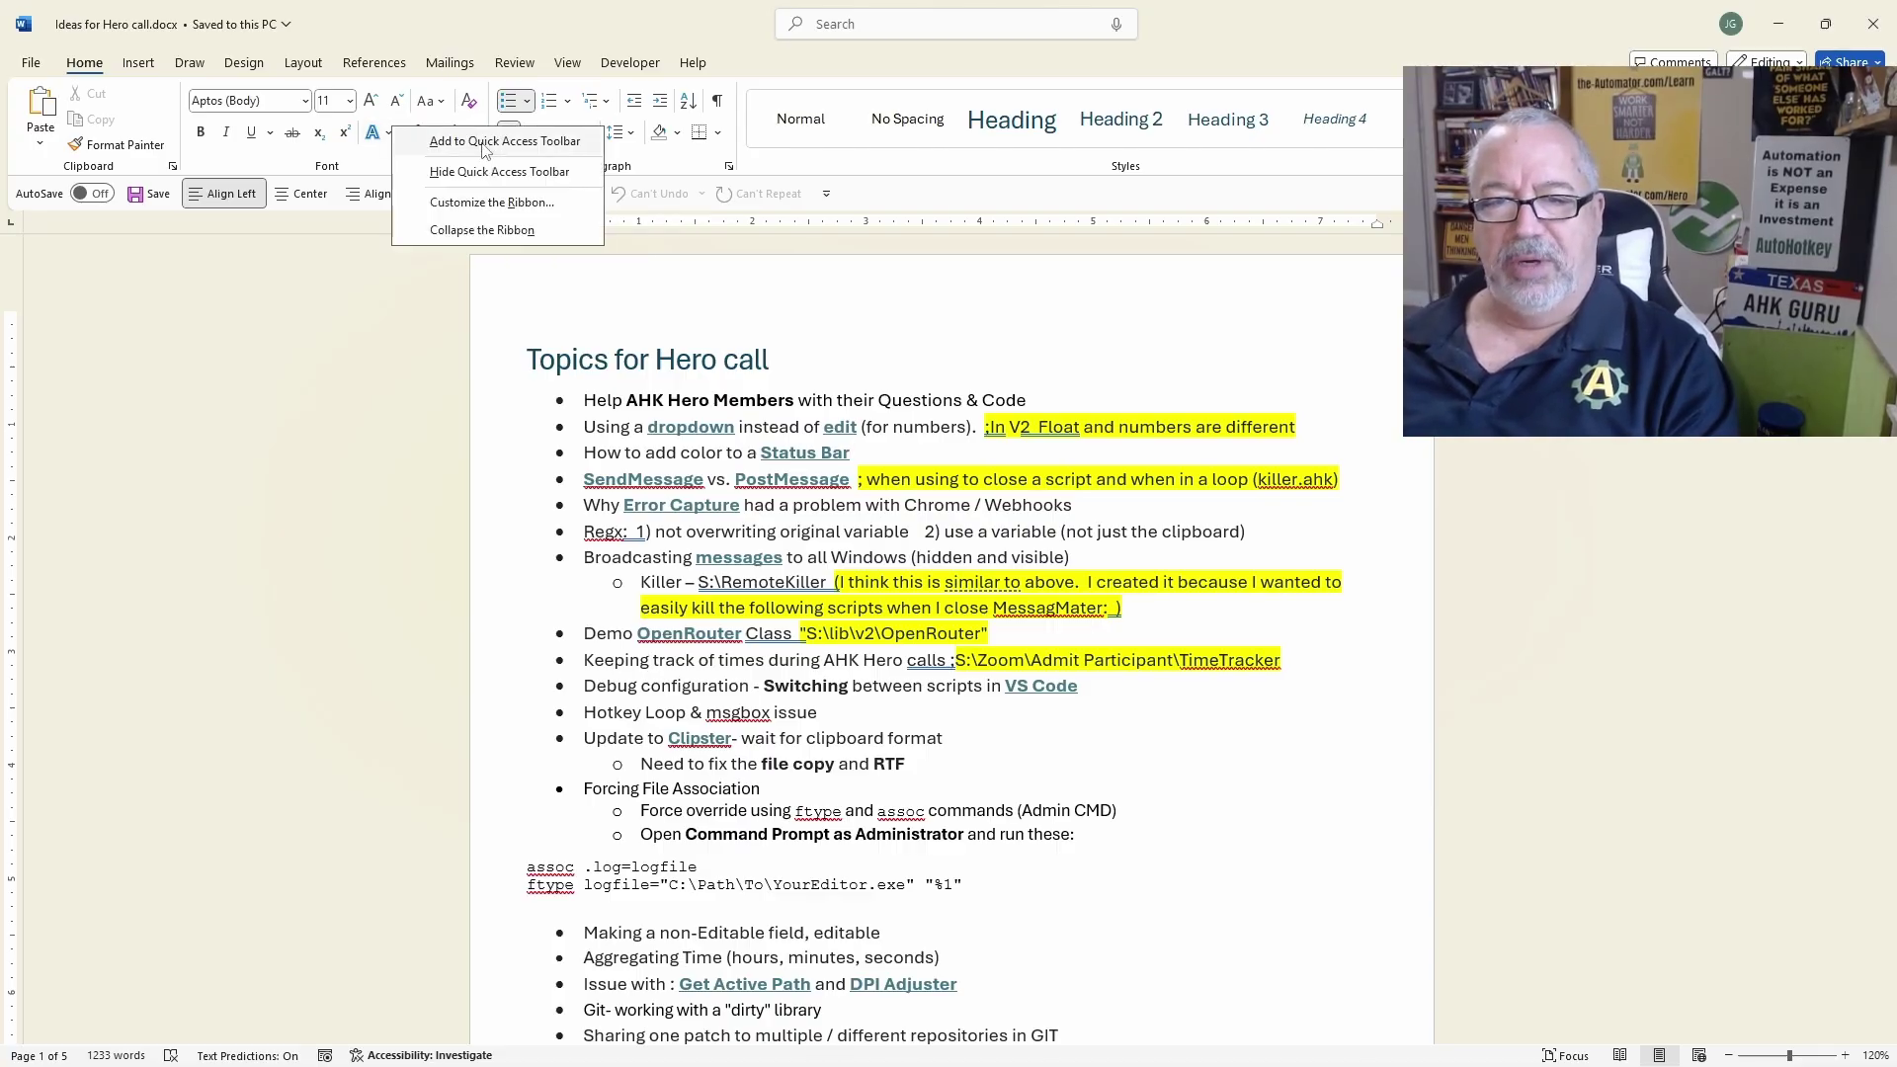
{"action": "left_click", "coordinate": [519, 203]}
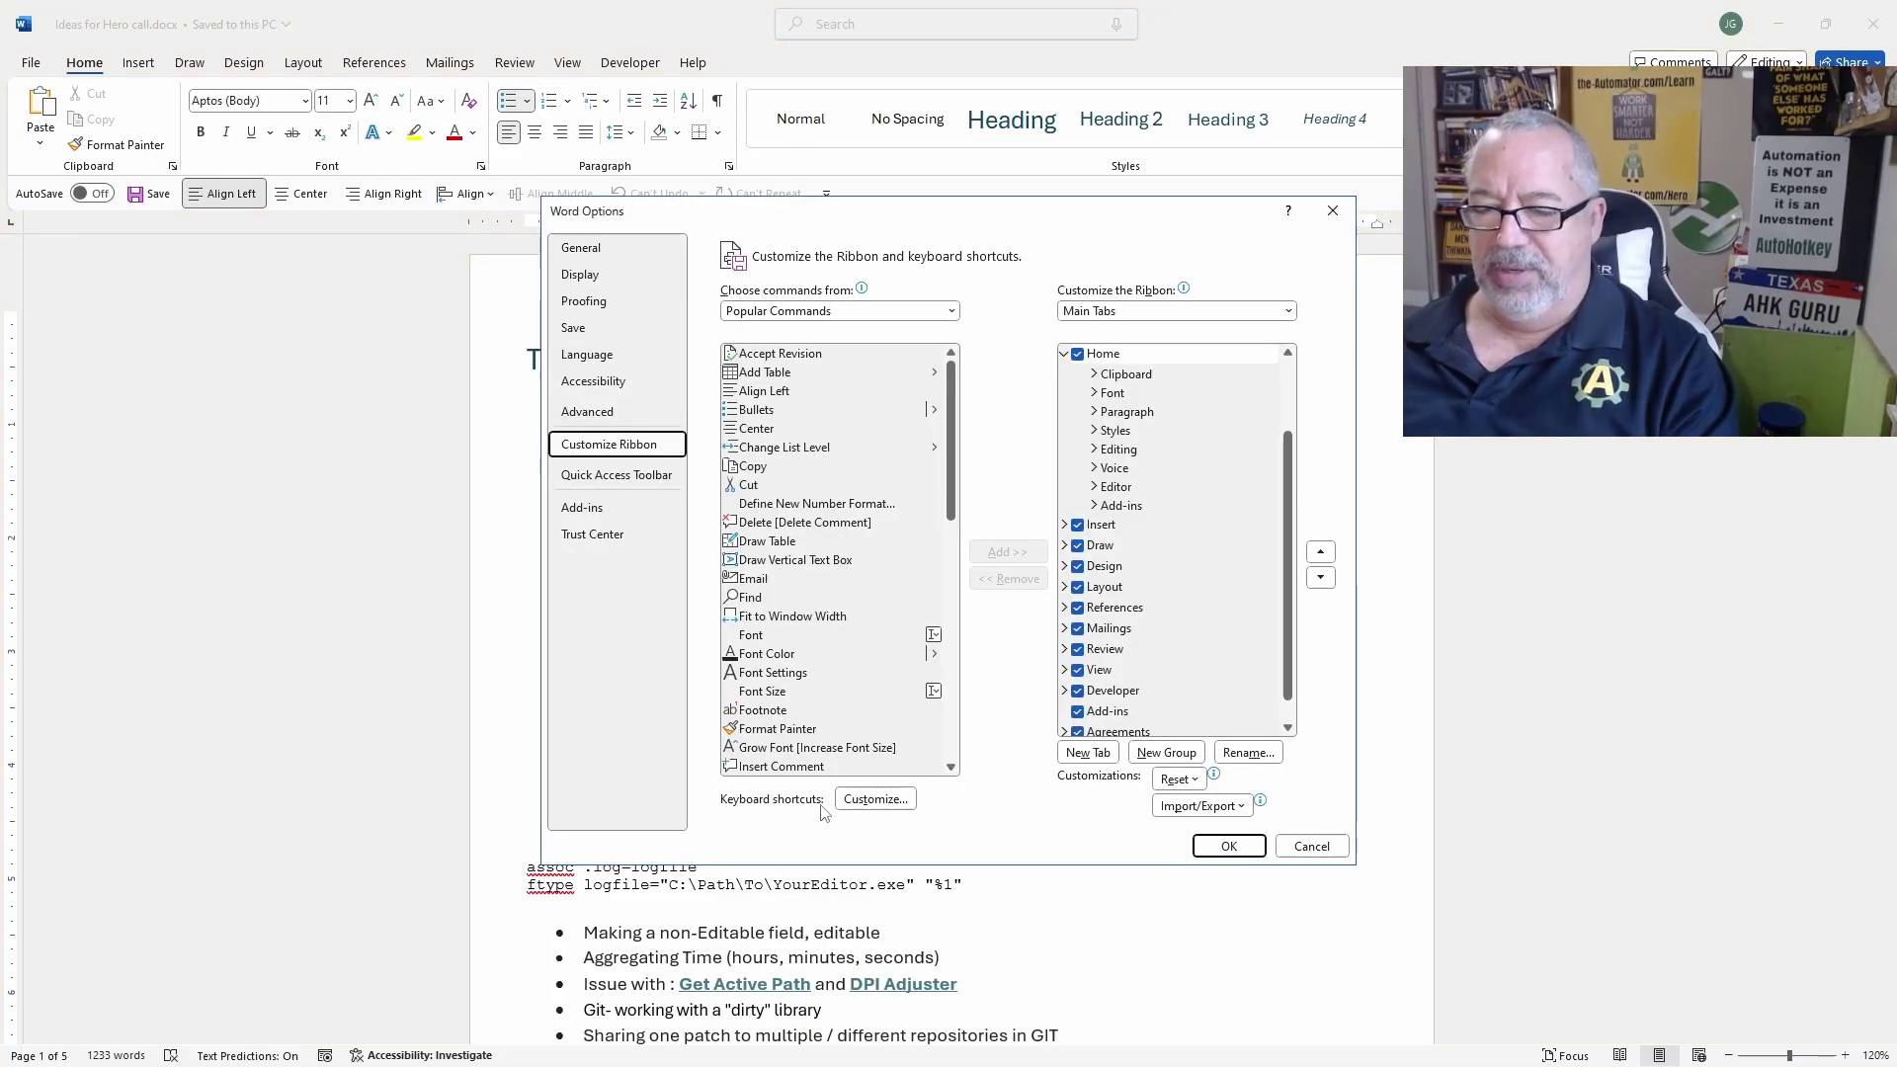
{"action": "left_click", "coordinate": [876, 800]}
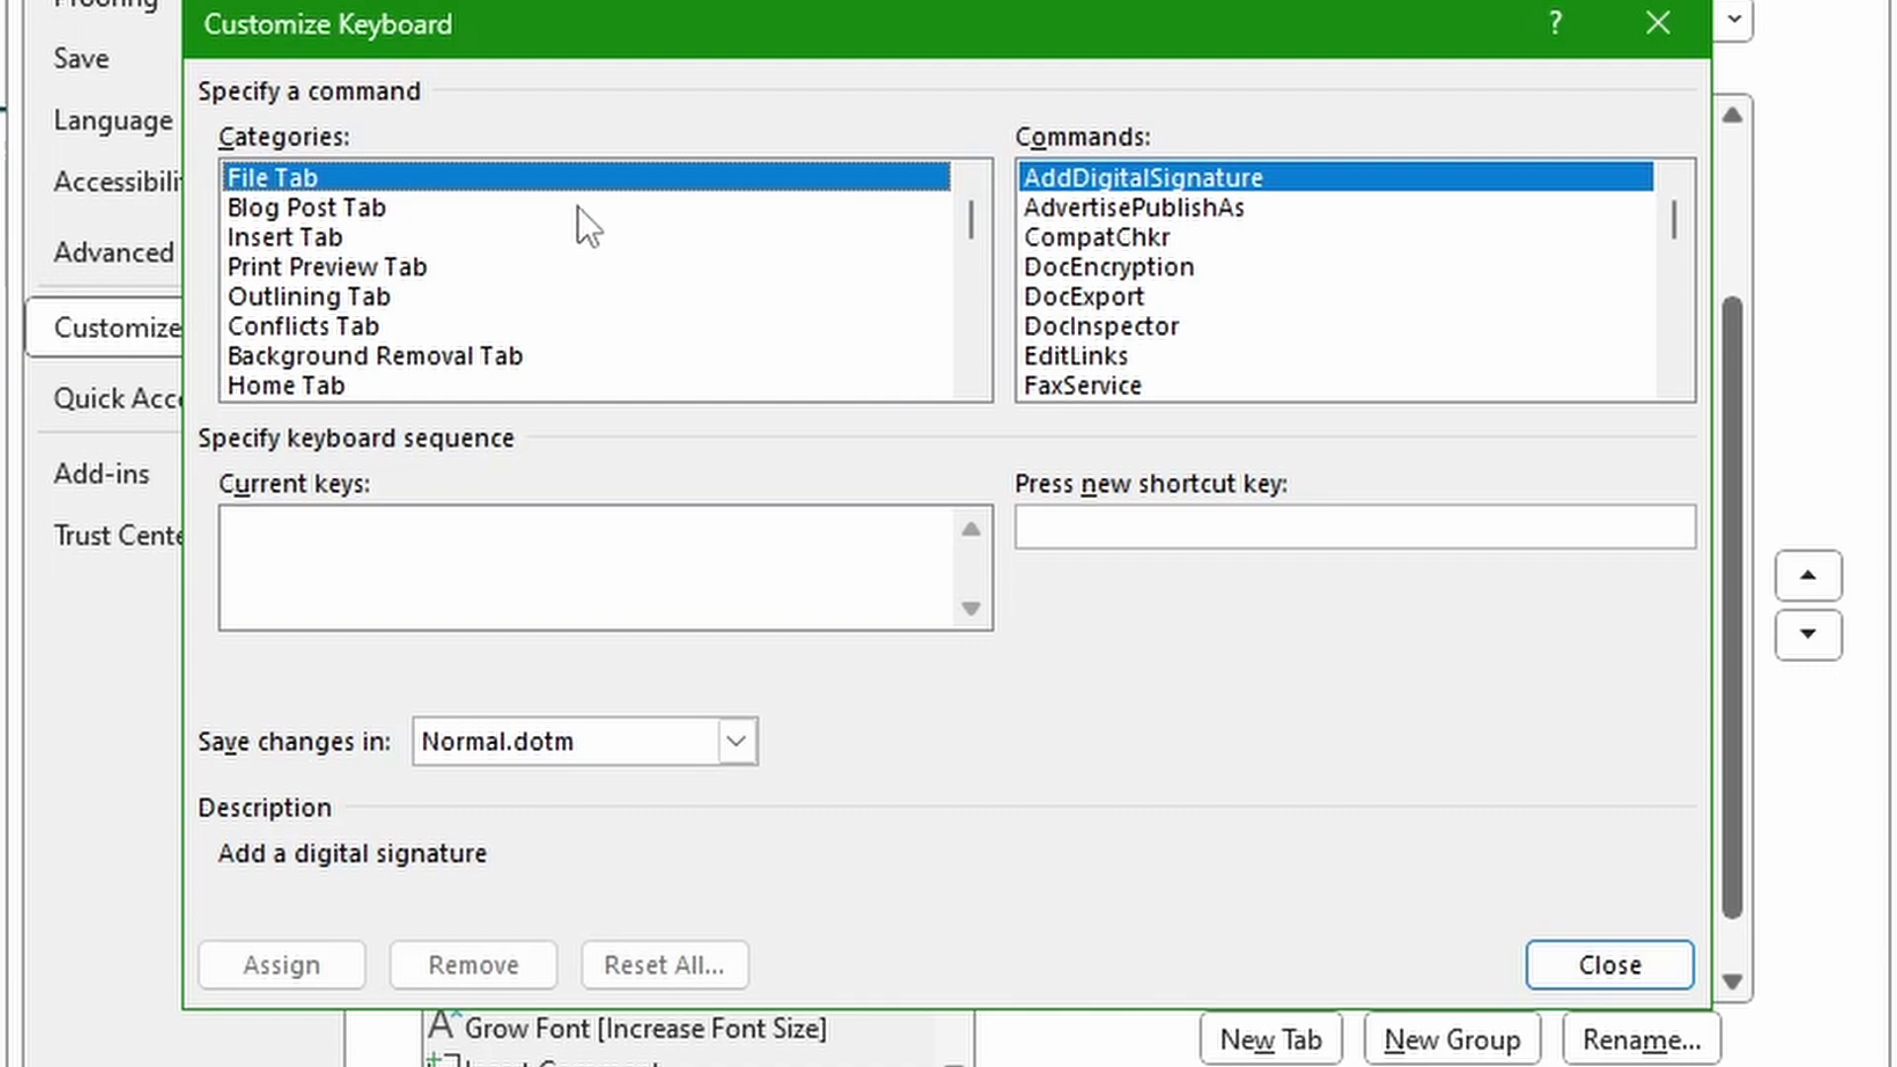
{"action": "scroll", "coordinate": [375, 307], "scroll_direction": "down", "scroll_amount": 1}
{"action": "scroll", "coordinate": [373, 297], "scroll_direction": "up", "scroll_amount": 1}
- Assign the new shortcut Ctrl+Shift+K to the EditLinks command in the File Tab category
{"action": "left_click", "coordinate": [1188, 354]}
{"action": "left_click", "coordinate": [951, 525]}
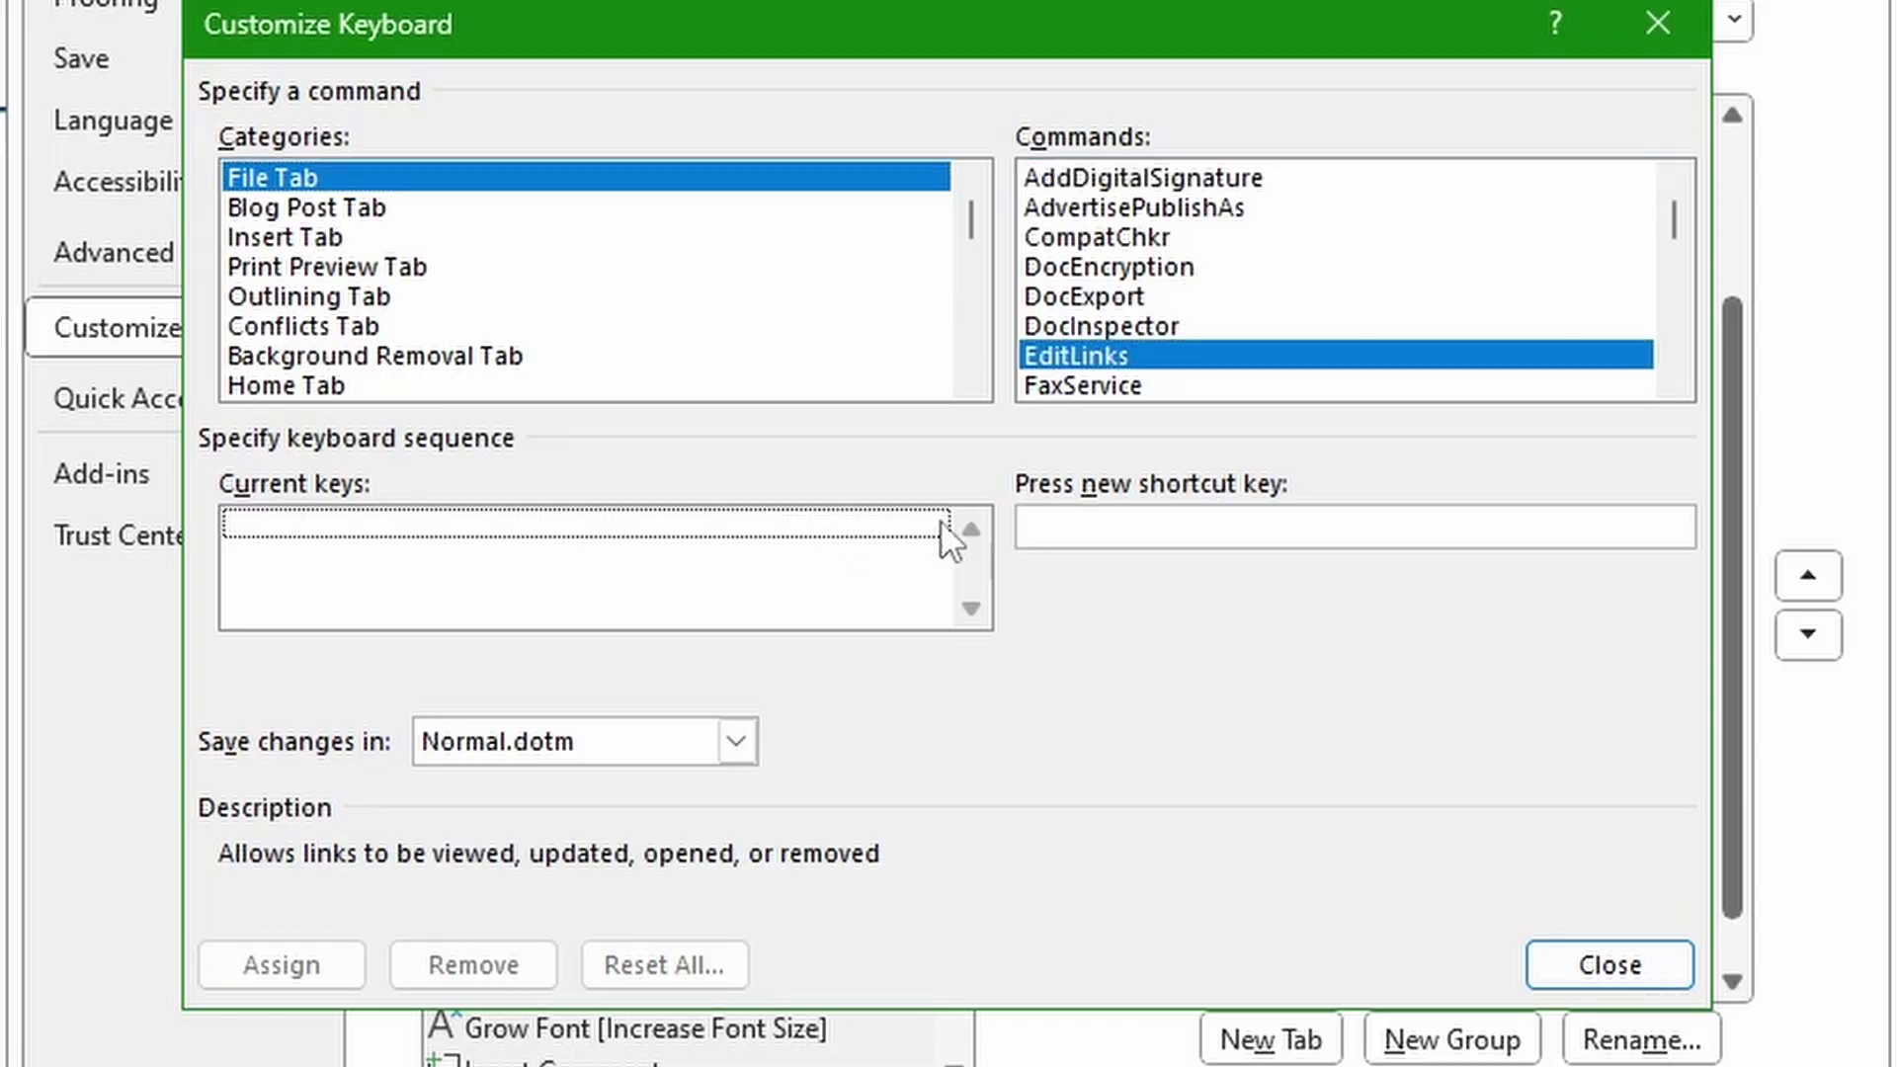
{"action": "left_click", "coordinate": [1156, 527]}
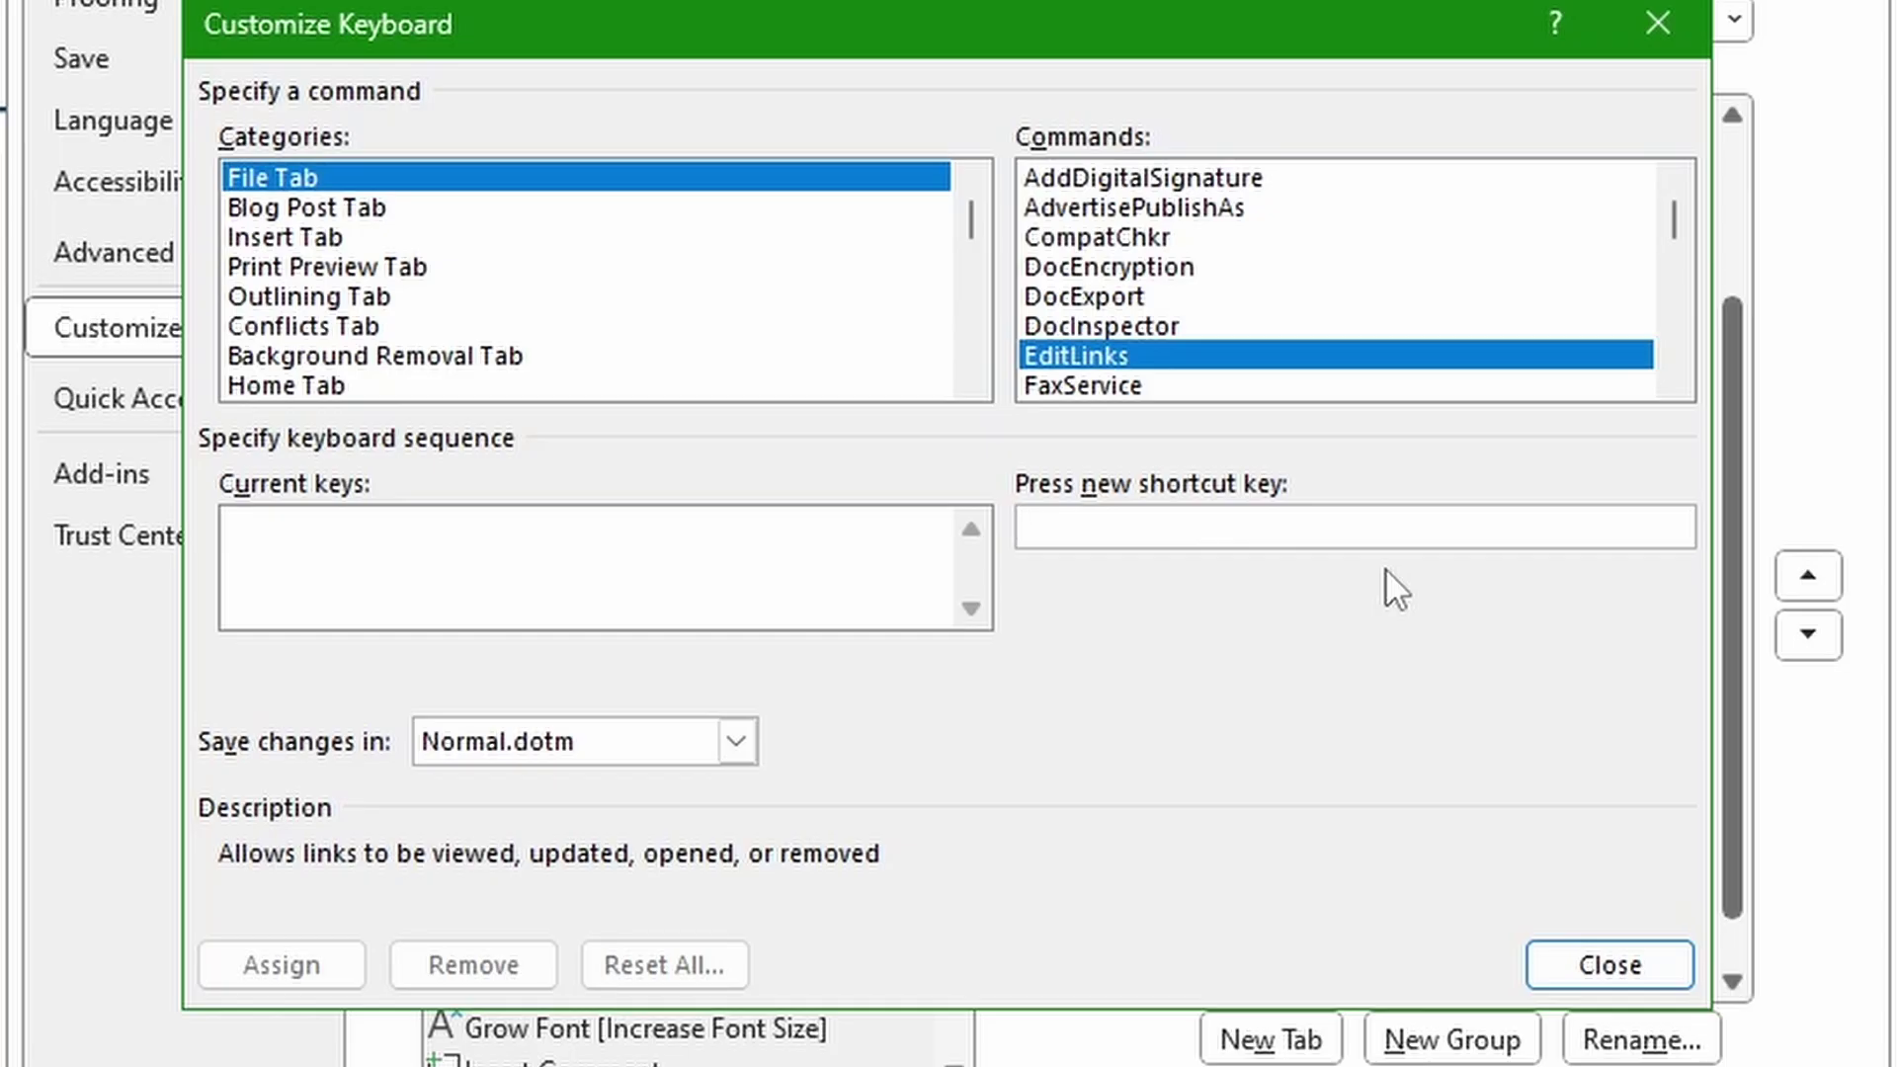
{"action": "key", "text": "ctrl+shift+k"}
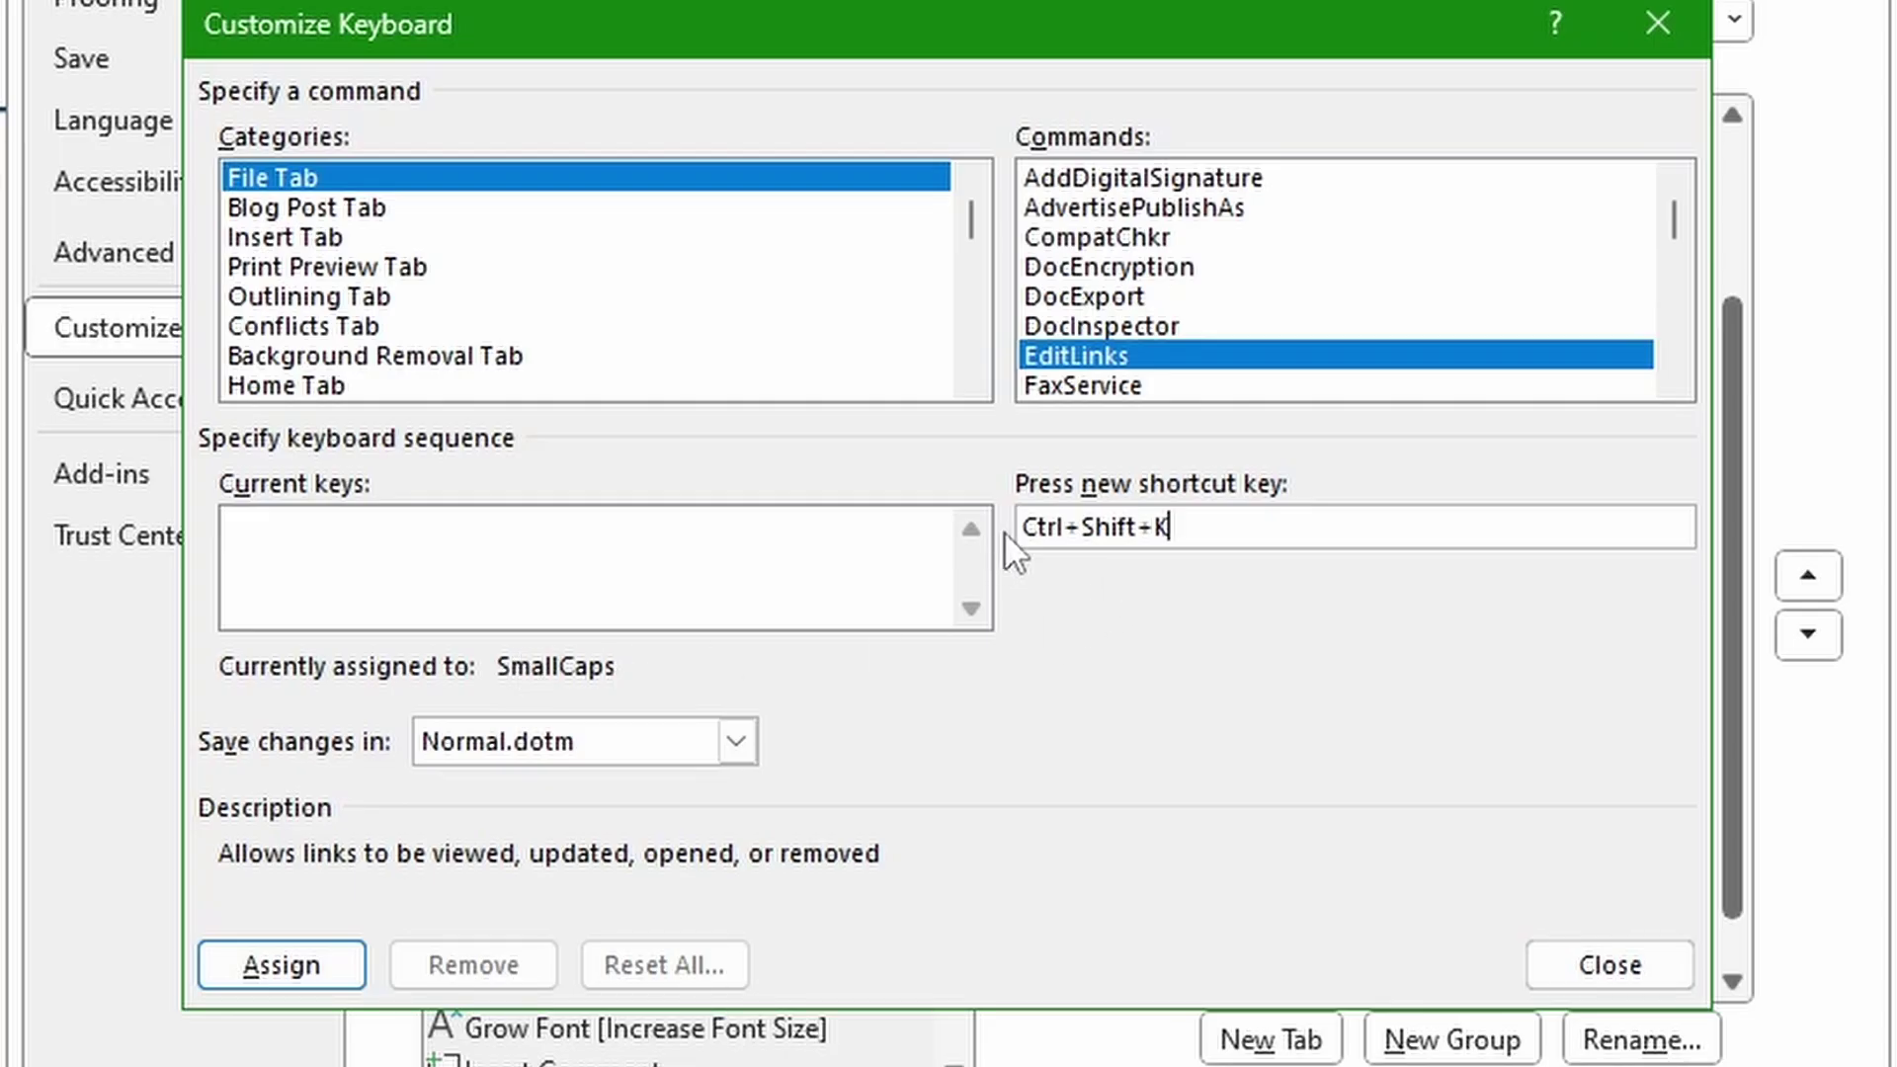
{"action": "left_click", "coordinate": [322, 964]}
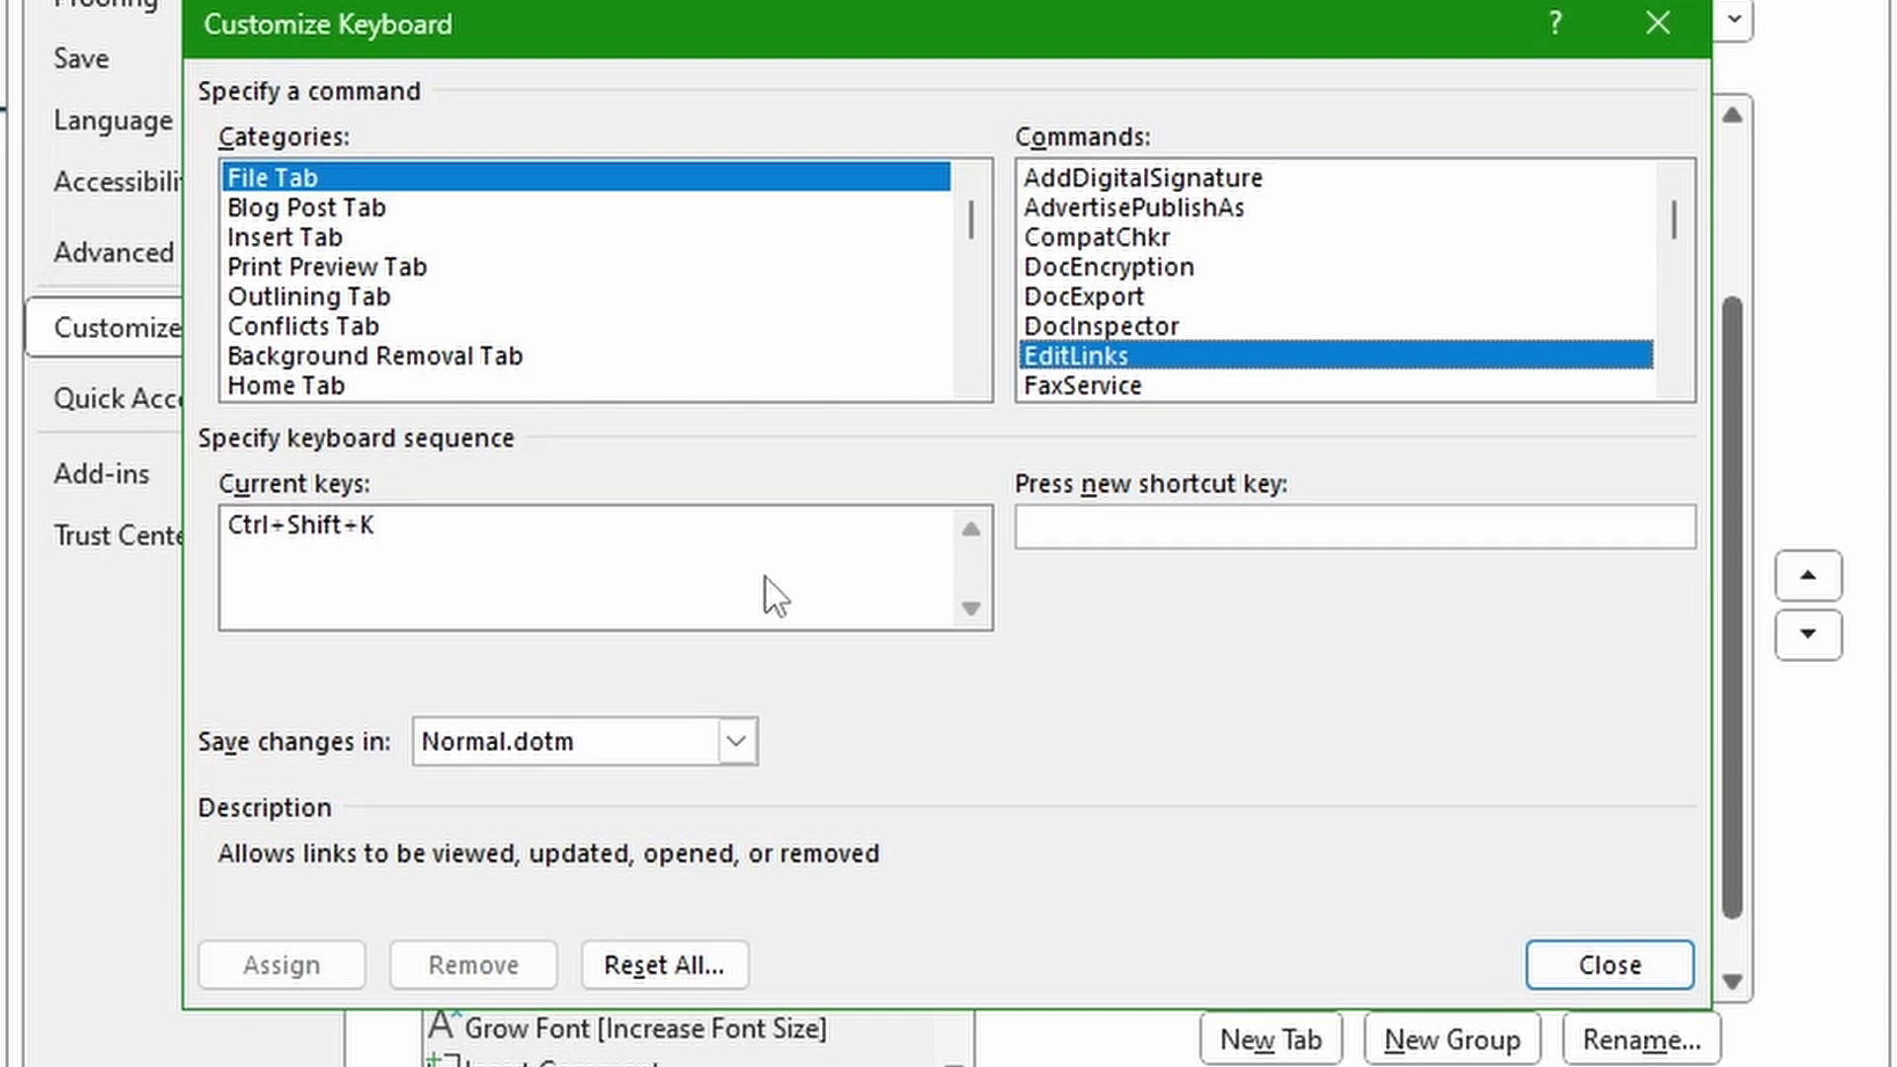
- Remove the Ctrl+Shift+K shortcut from the EditLinks command and close the keyboard customization and Word options
{"action": "left_click", "coordinate": [407, 519]}
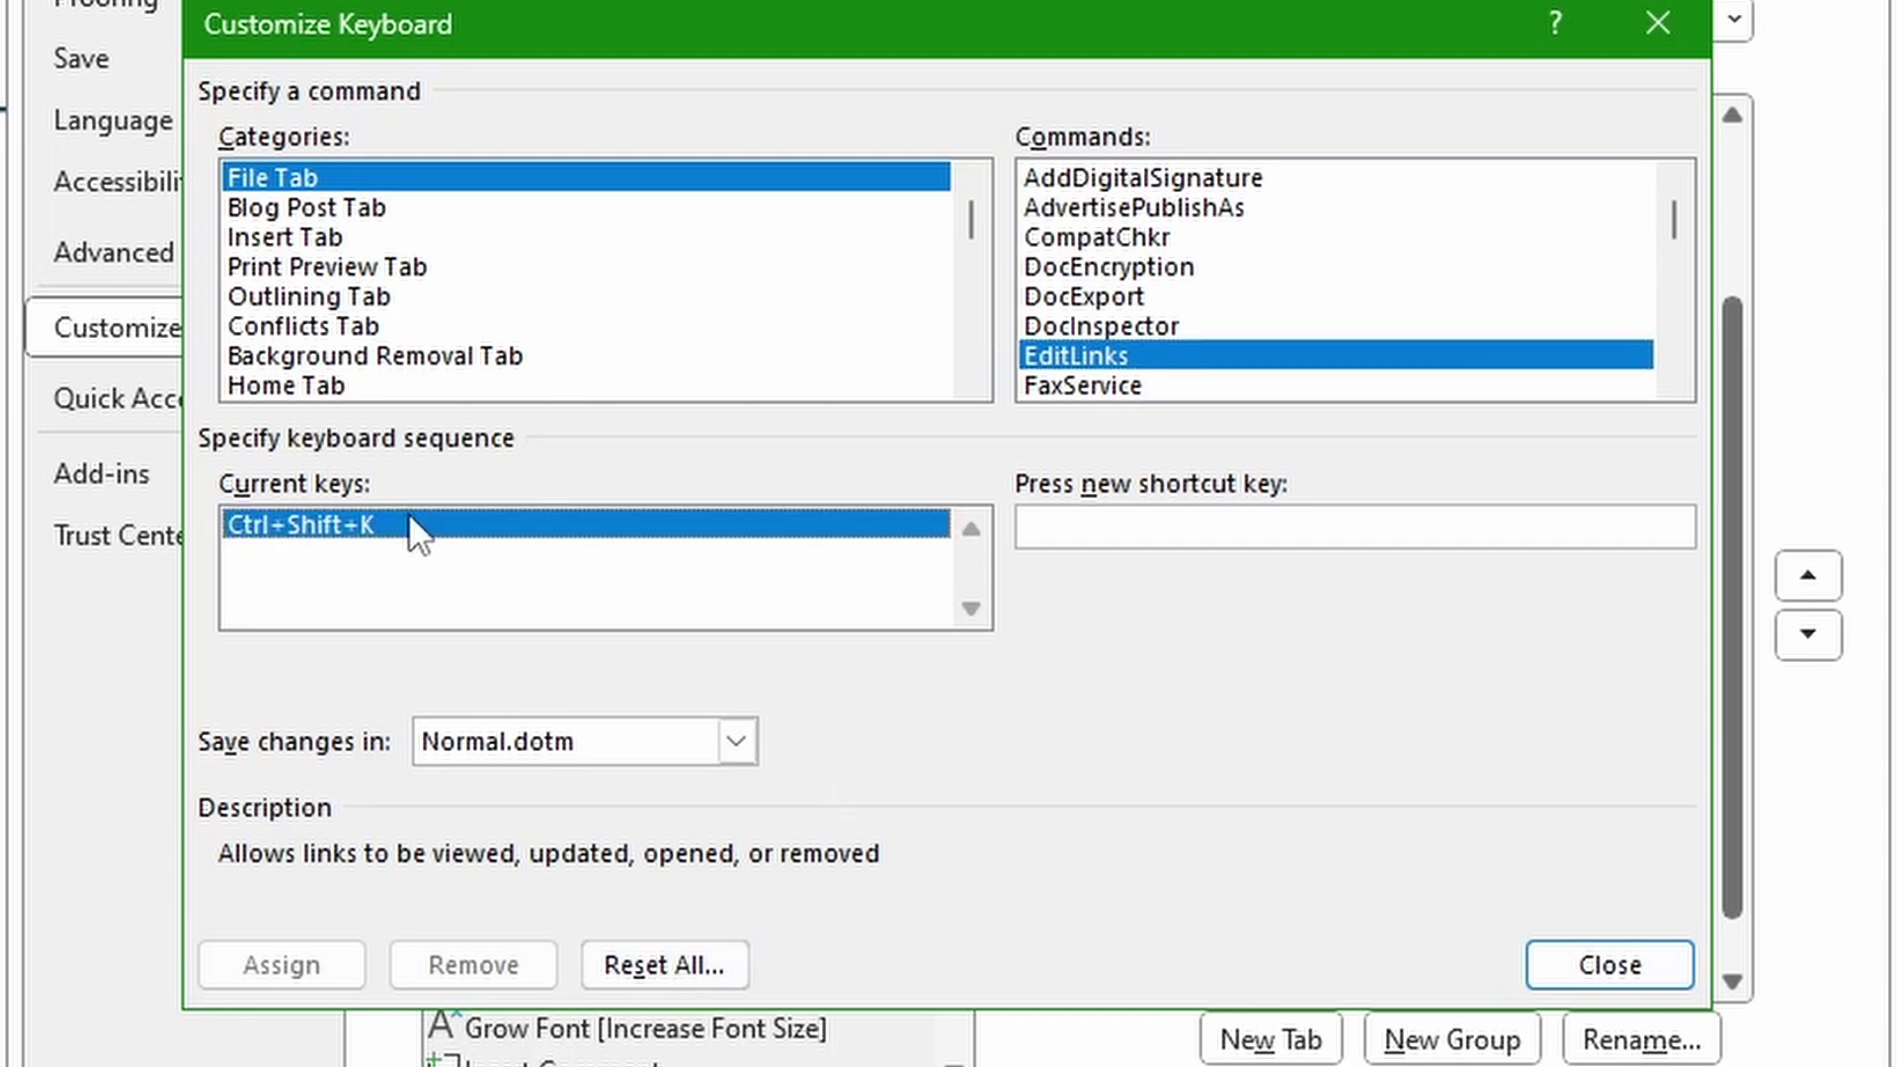
{"action": "left_click", "coordinate": [512, 947]}
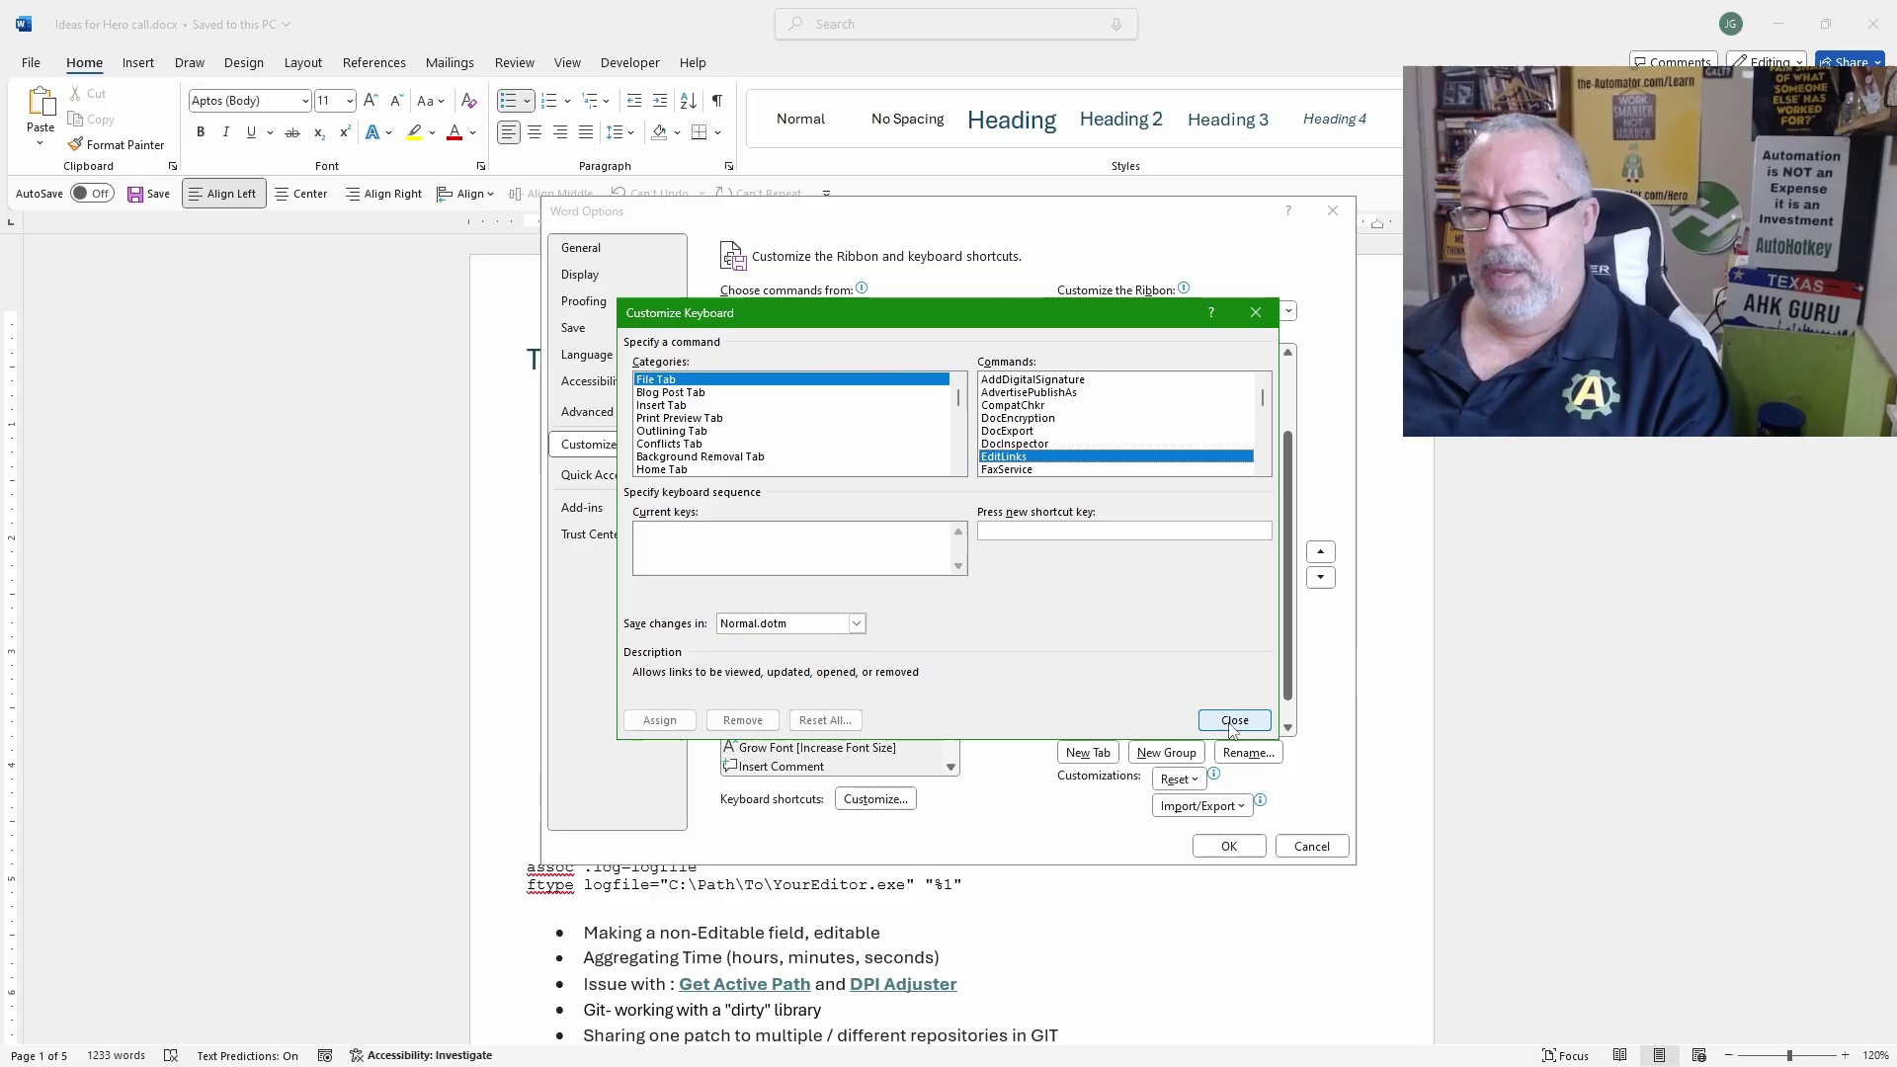
{"action": "left_click", "coordinate": [1610, 965]}
{"action": "left_click", "coordinate": [1332, 211]}
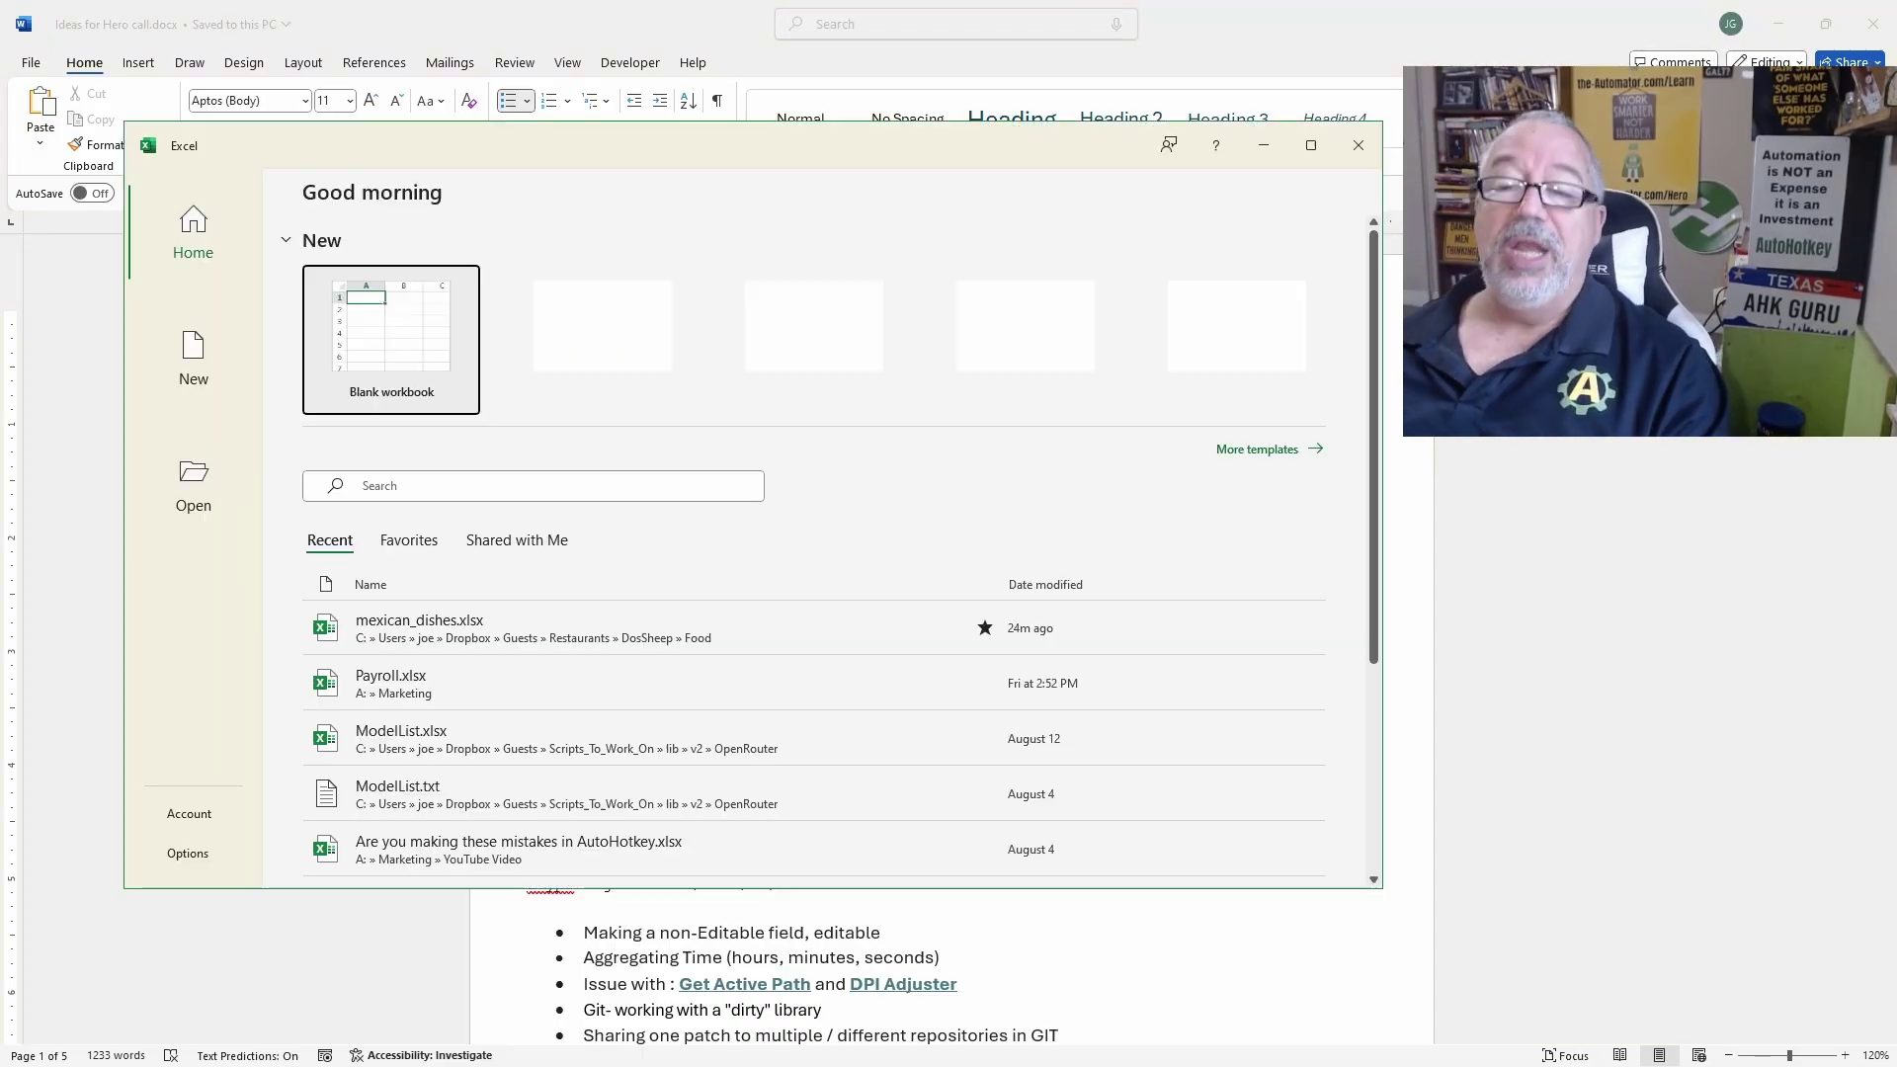
- Create a blank workbook in Excel and enter "text" in cell A1
{"action": "left_click", "coordinate": [390, 351]}
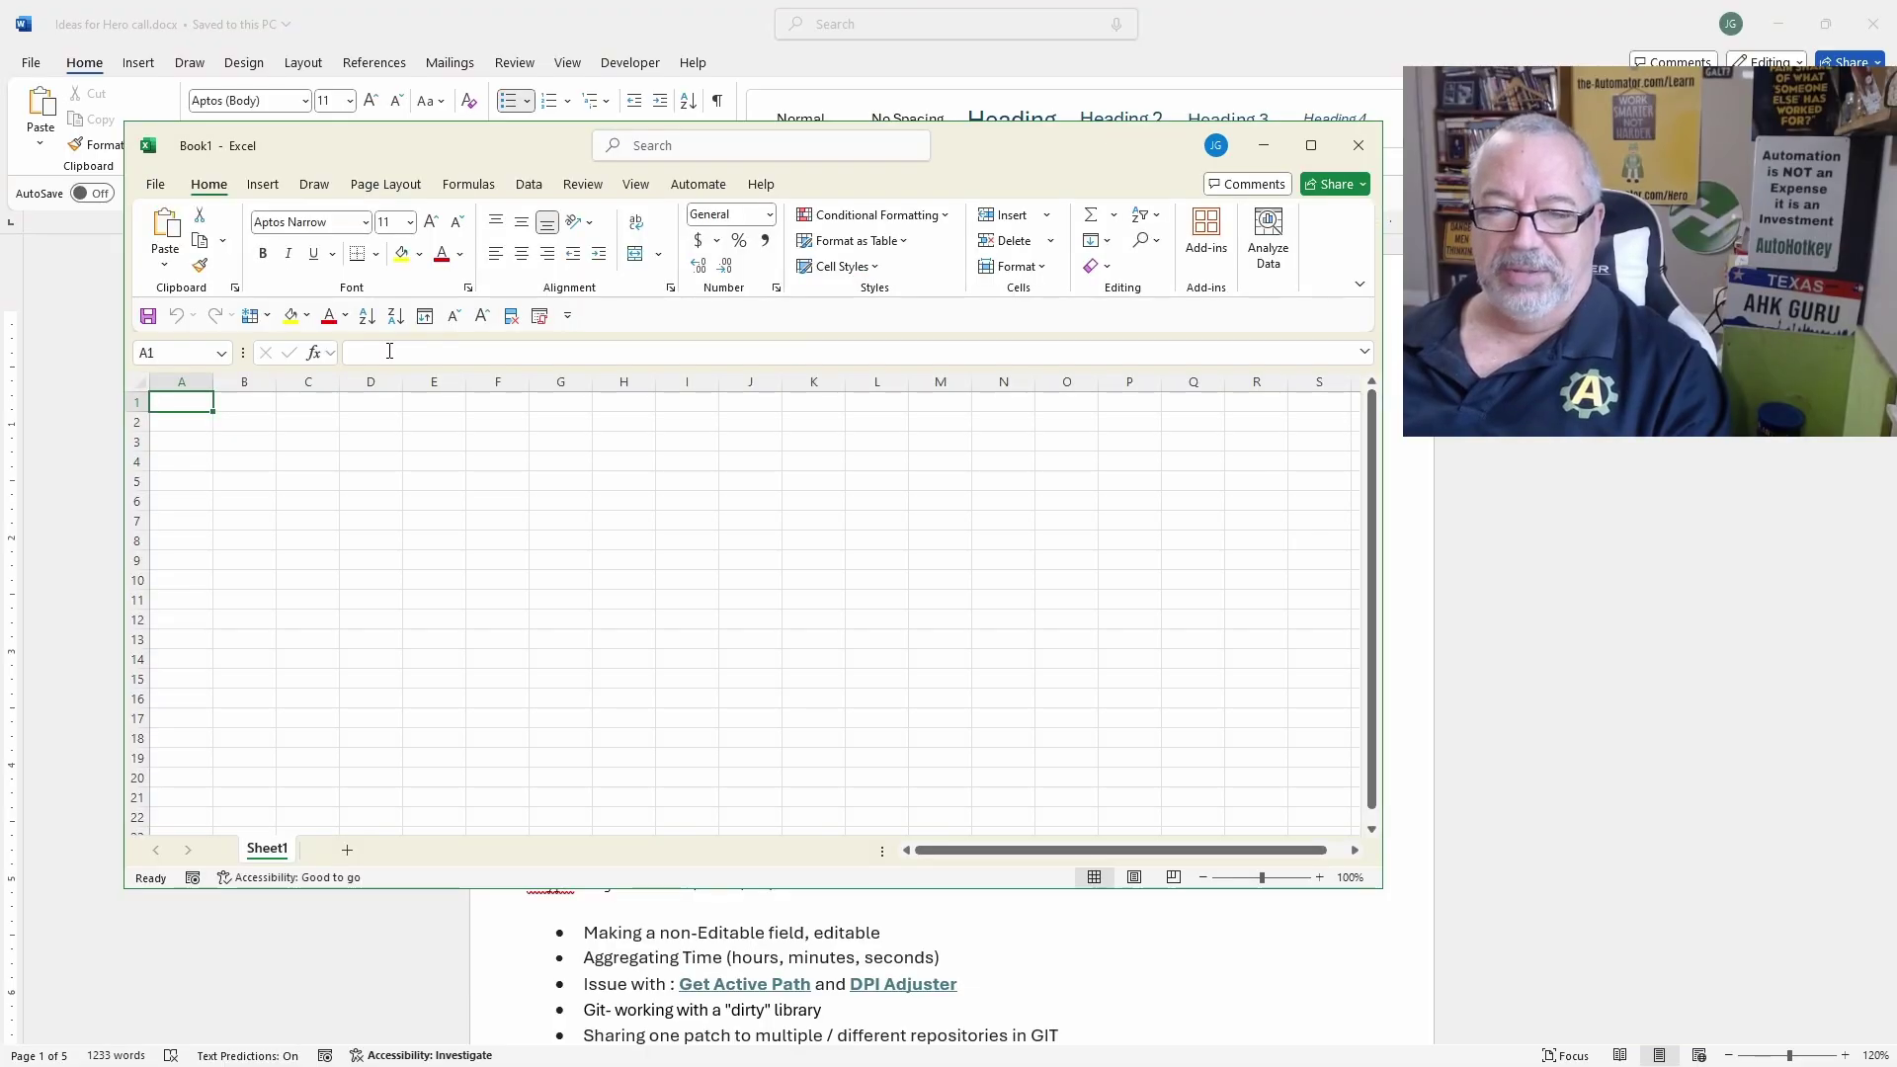
{"action": "type", "text": "te"}
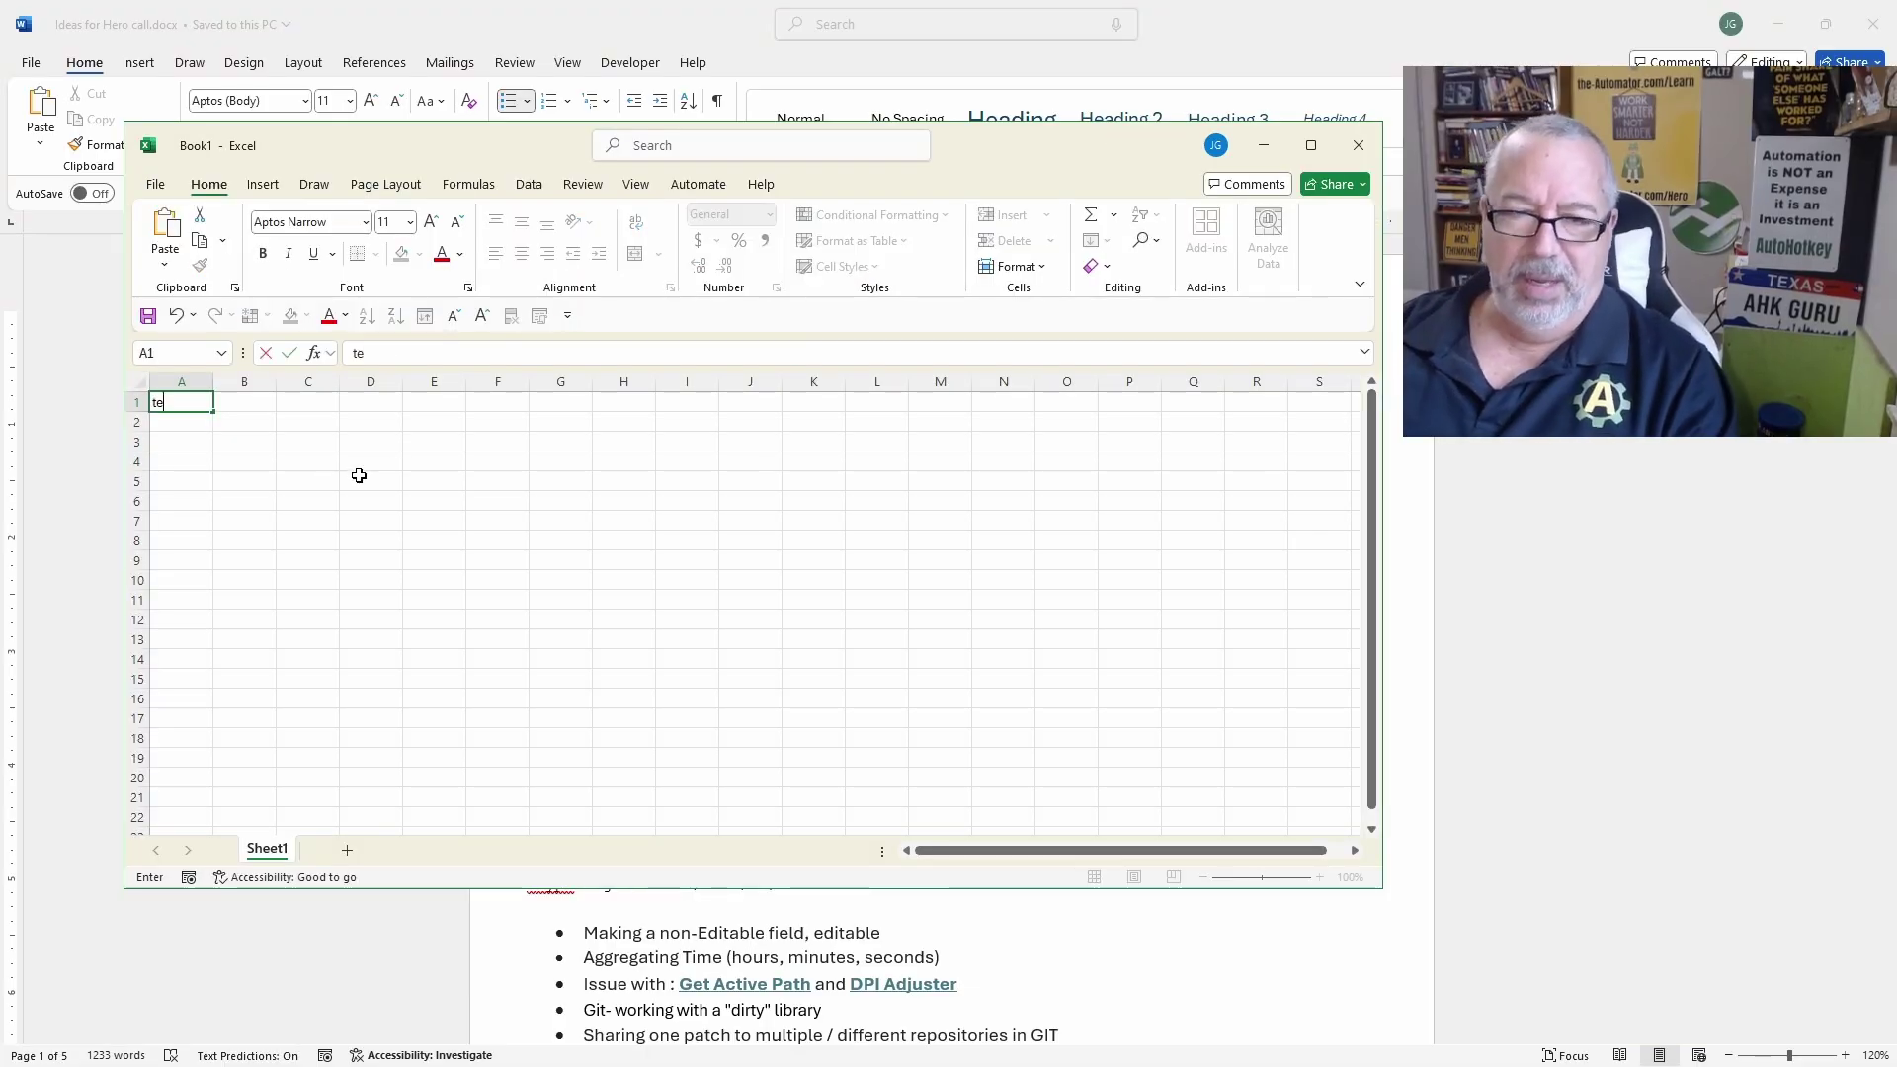
{"action": "type", "text": "xt"}
{"action": "key", "text": "Return"}
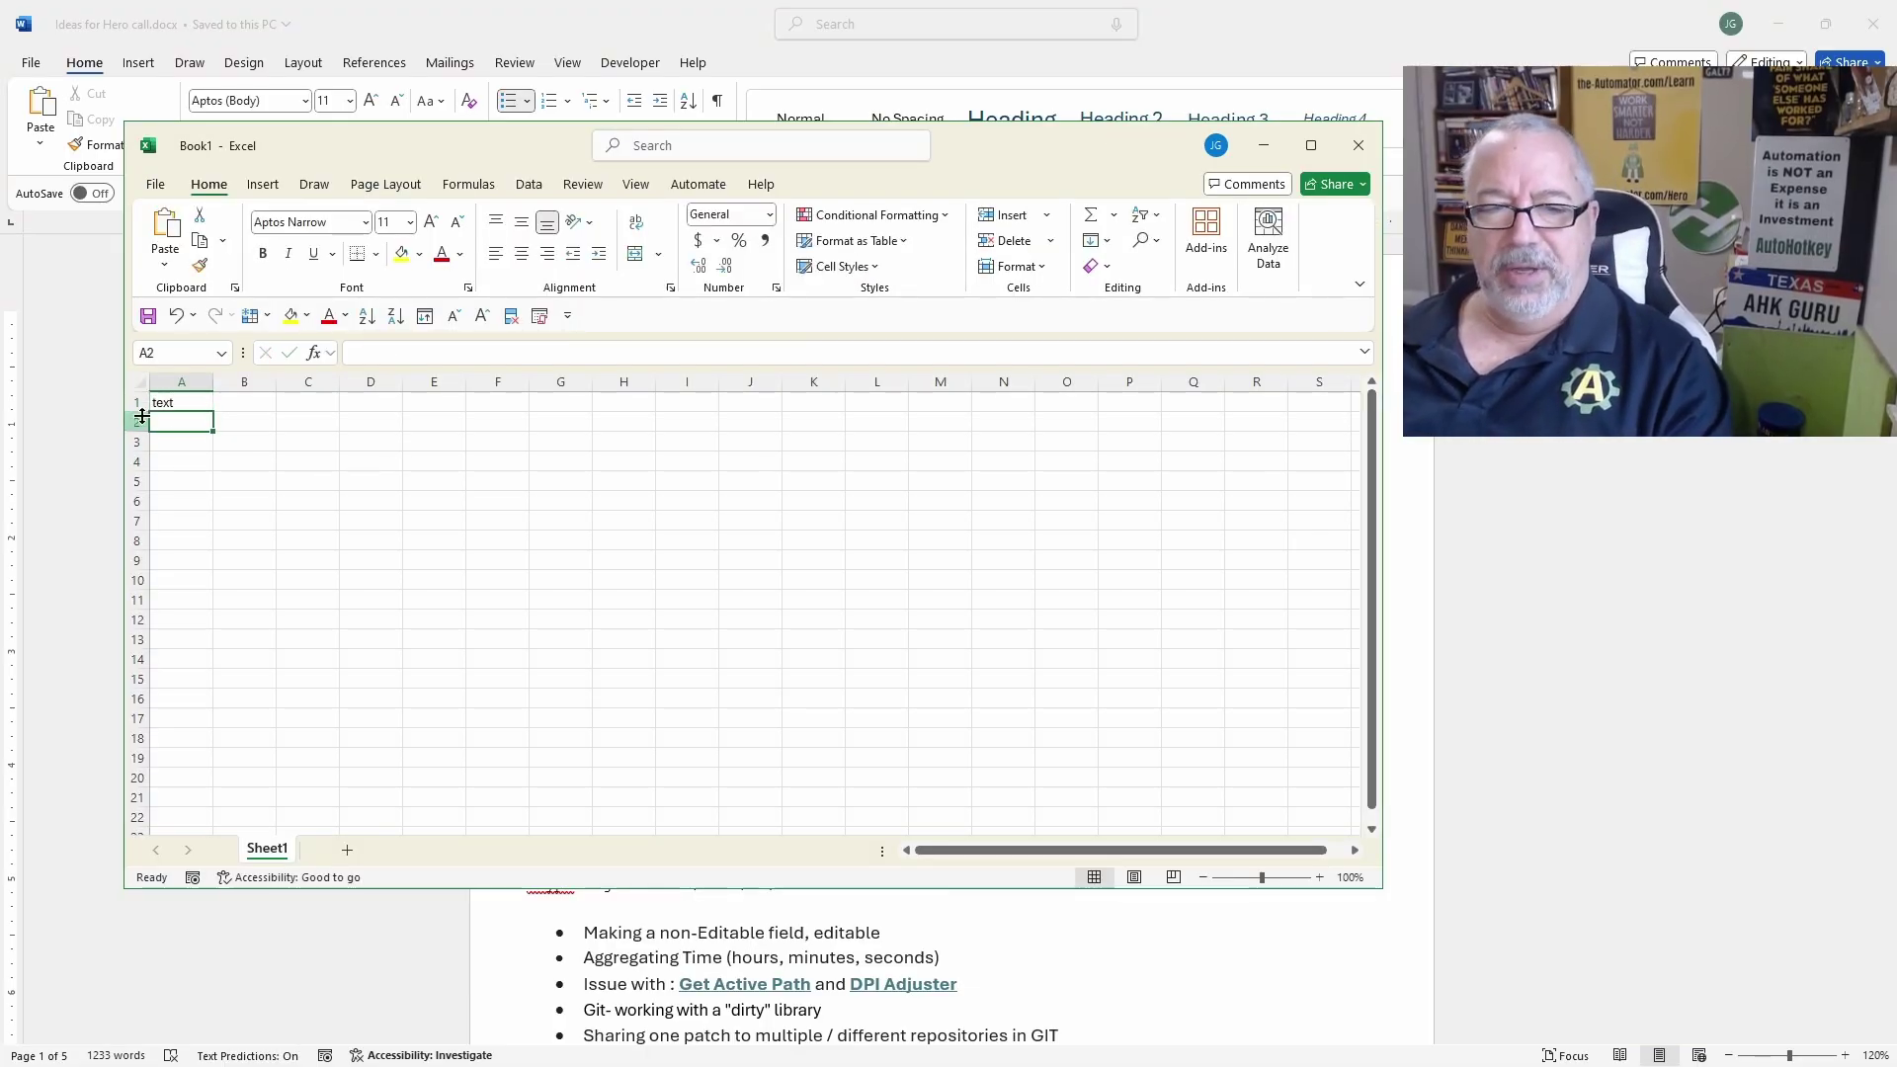
- Check Excel's ribbon customization options for a keyboard shortcut setting, and close them without changes
{"action": "right_click", "coordinate": [389, 242]}
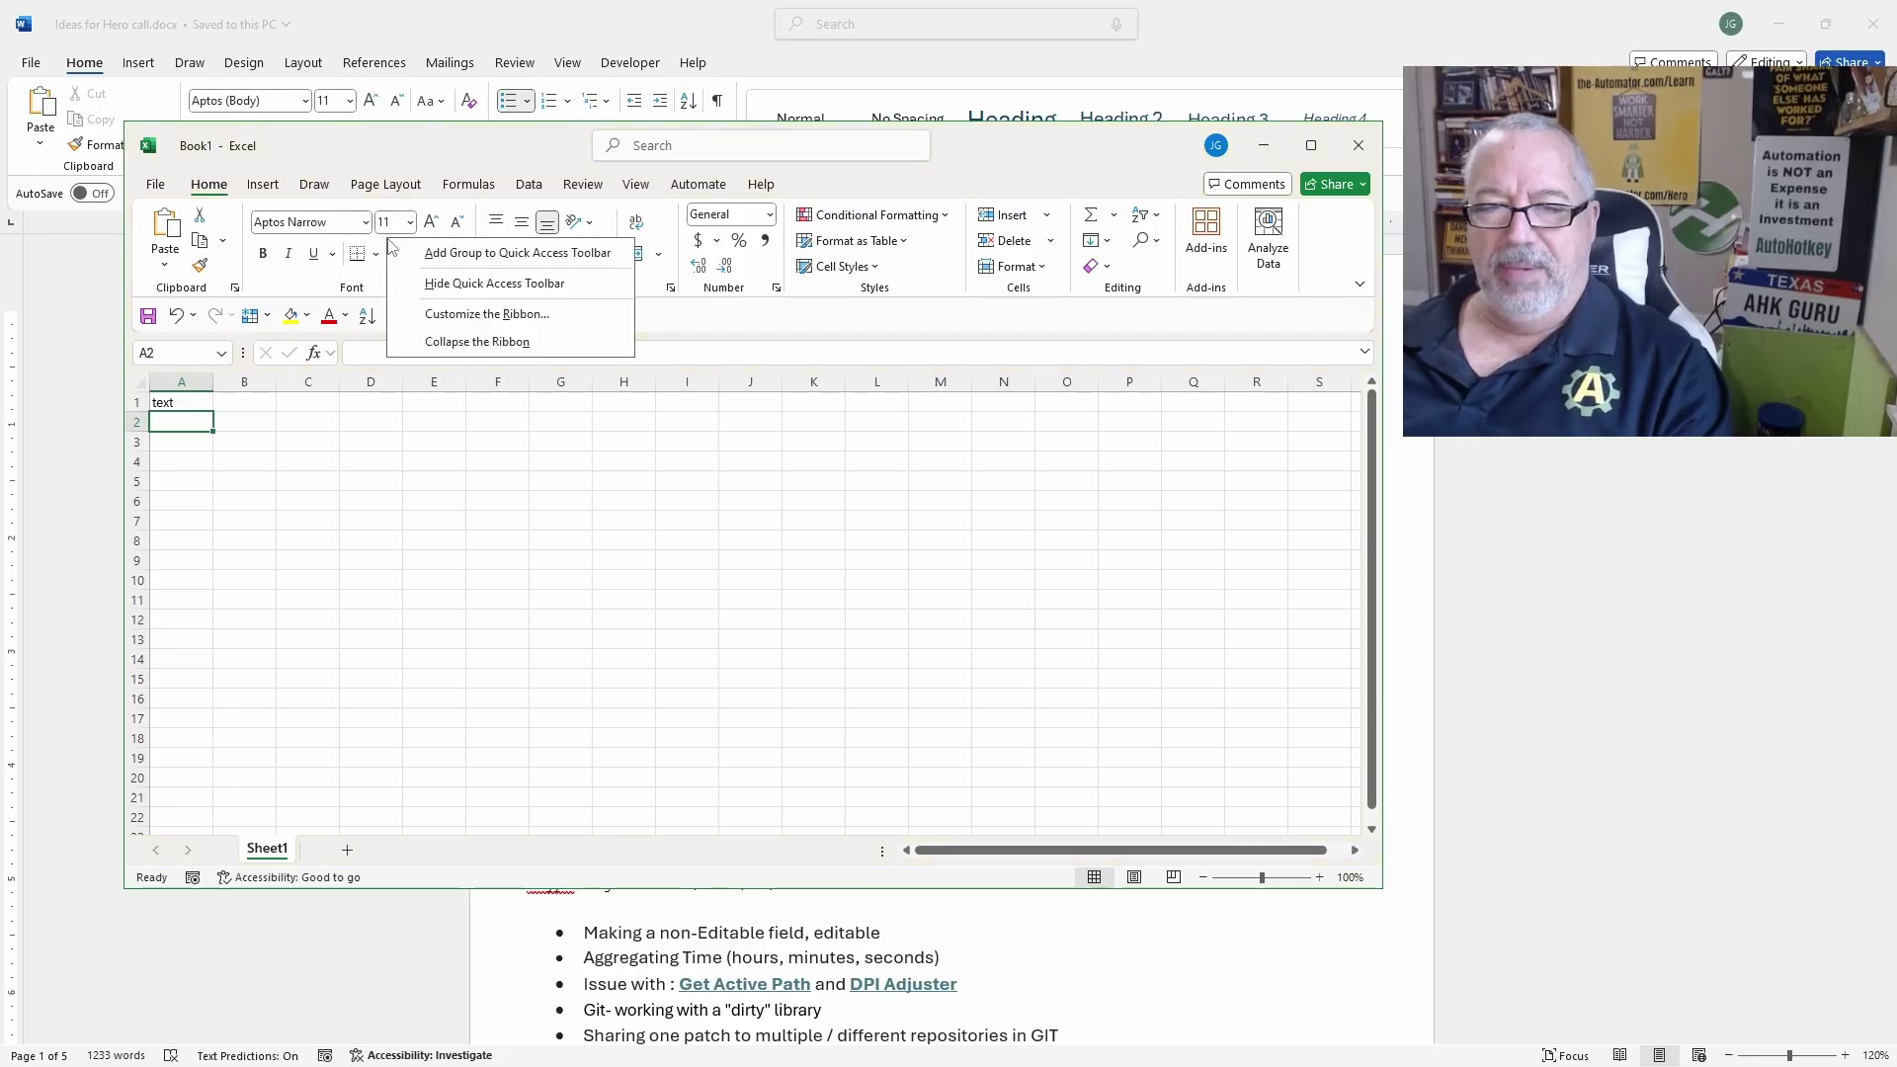
{"action": "left_click", "coordinate": [502, 315]}
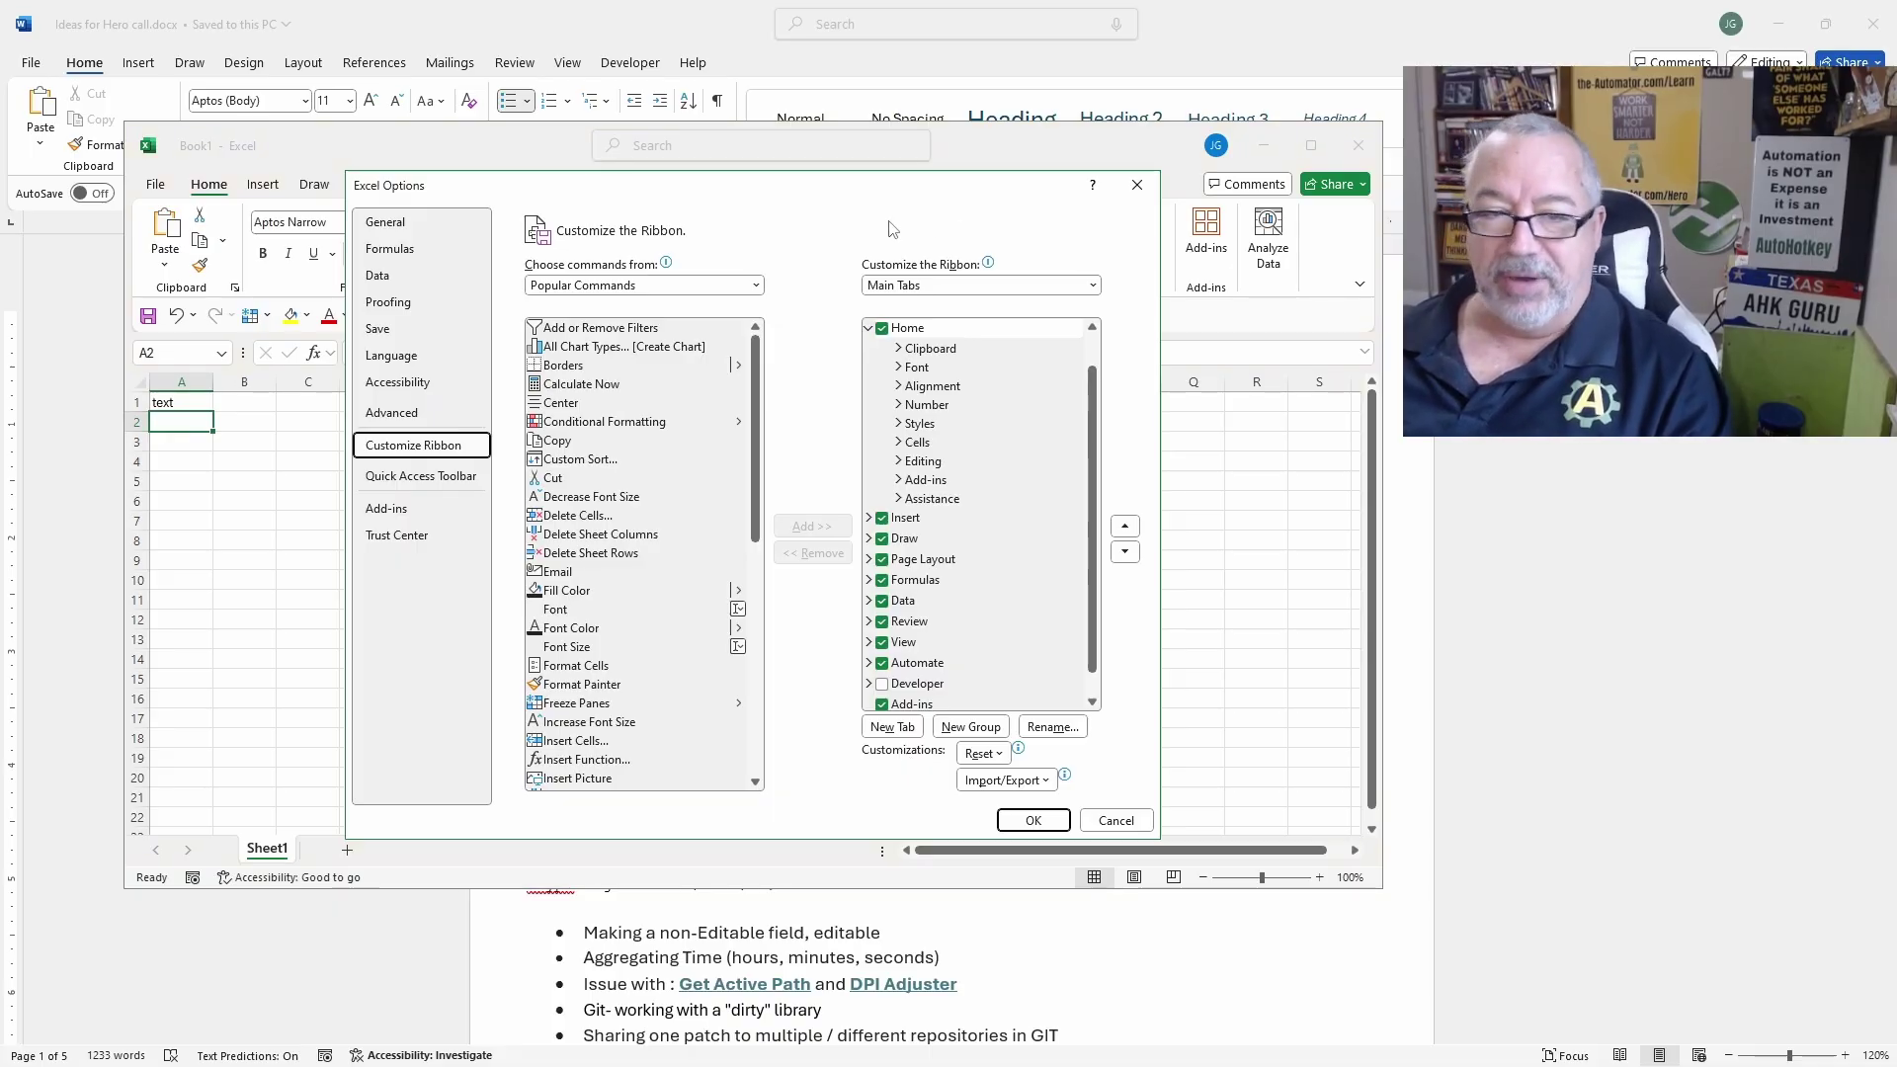
{"action": "left_click", "coordinate": [1138, 190]}
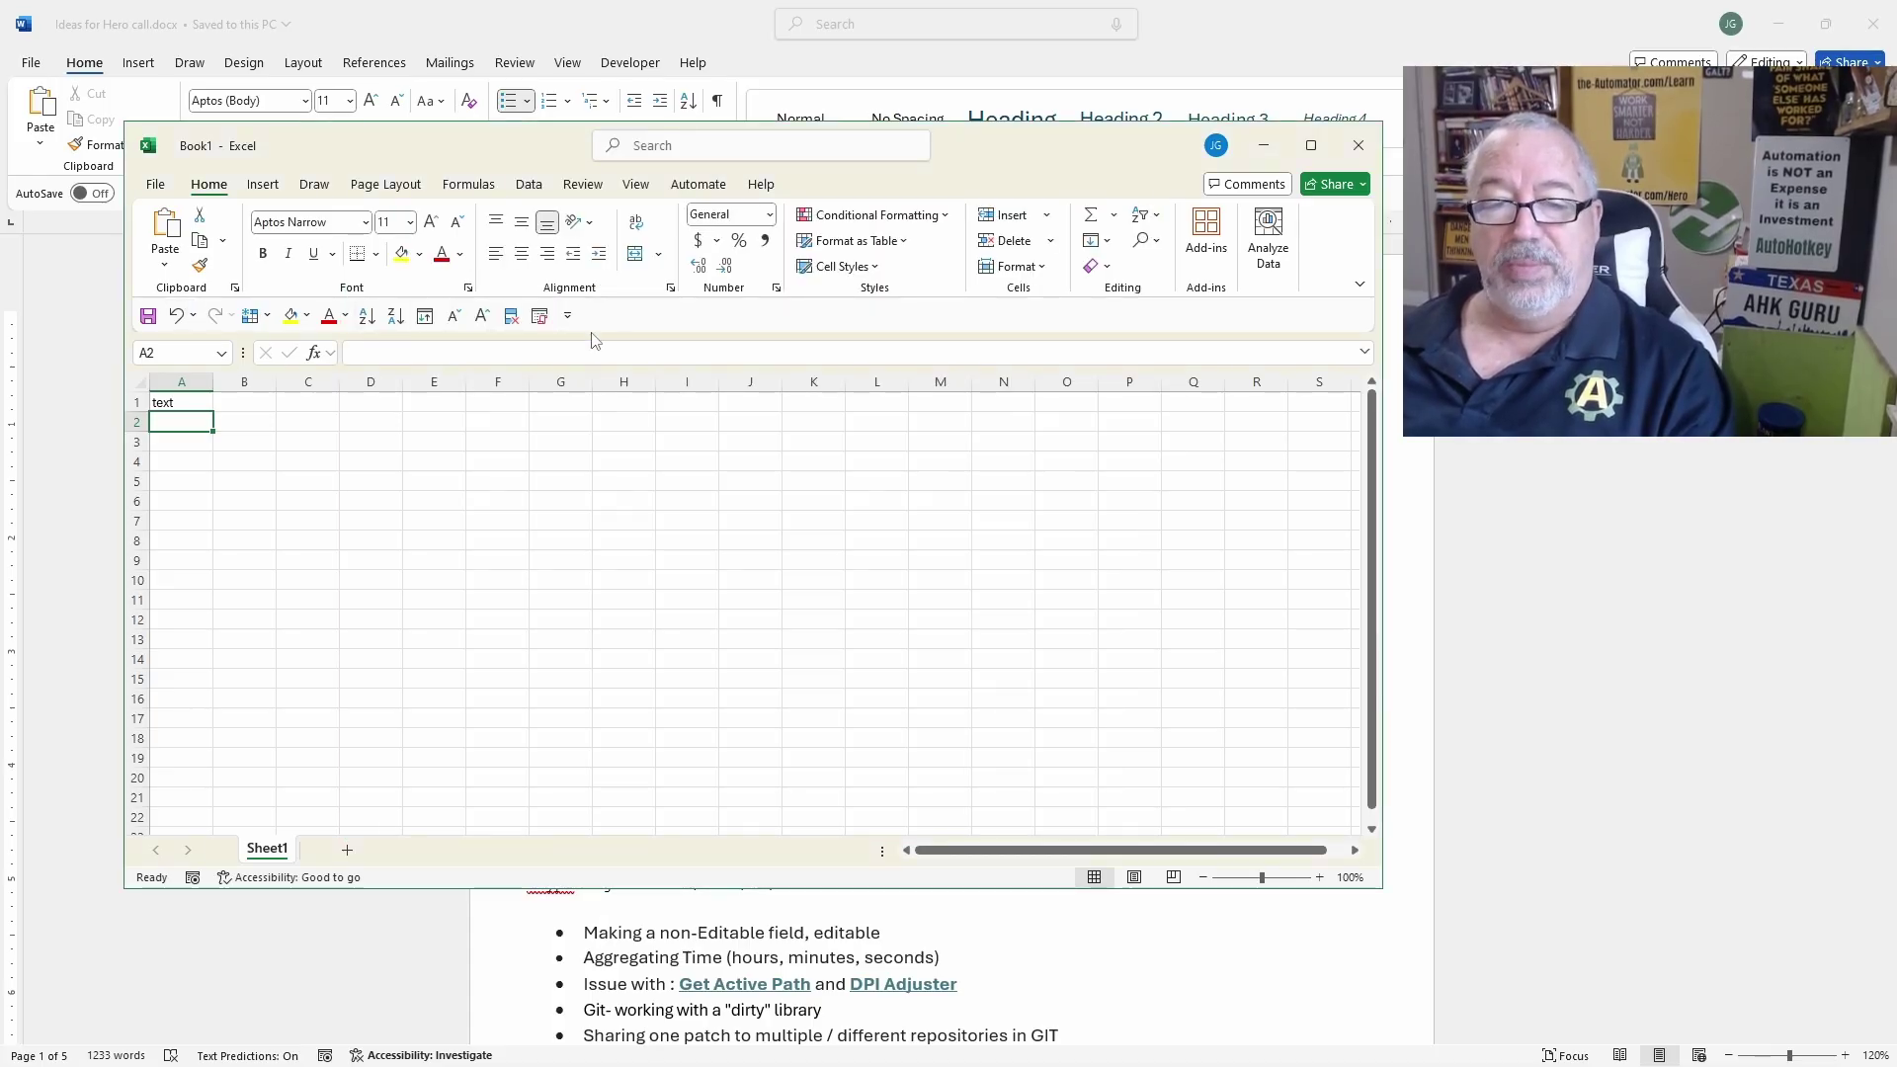
- Display the key tips for Excel's ribbon and Quick Access Toolbar commands, and dismiss them
{"action": "key", "text": "F6"}
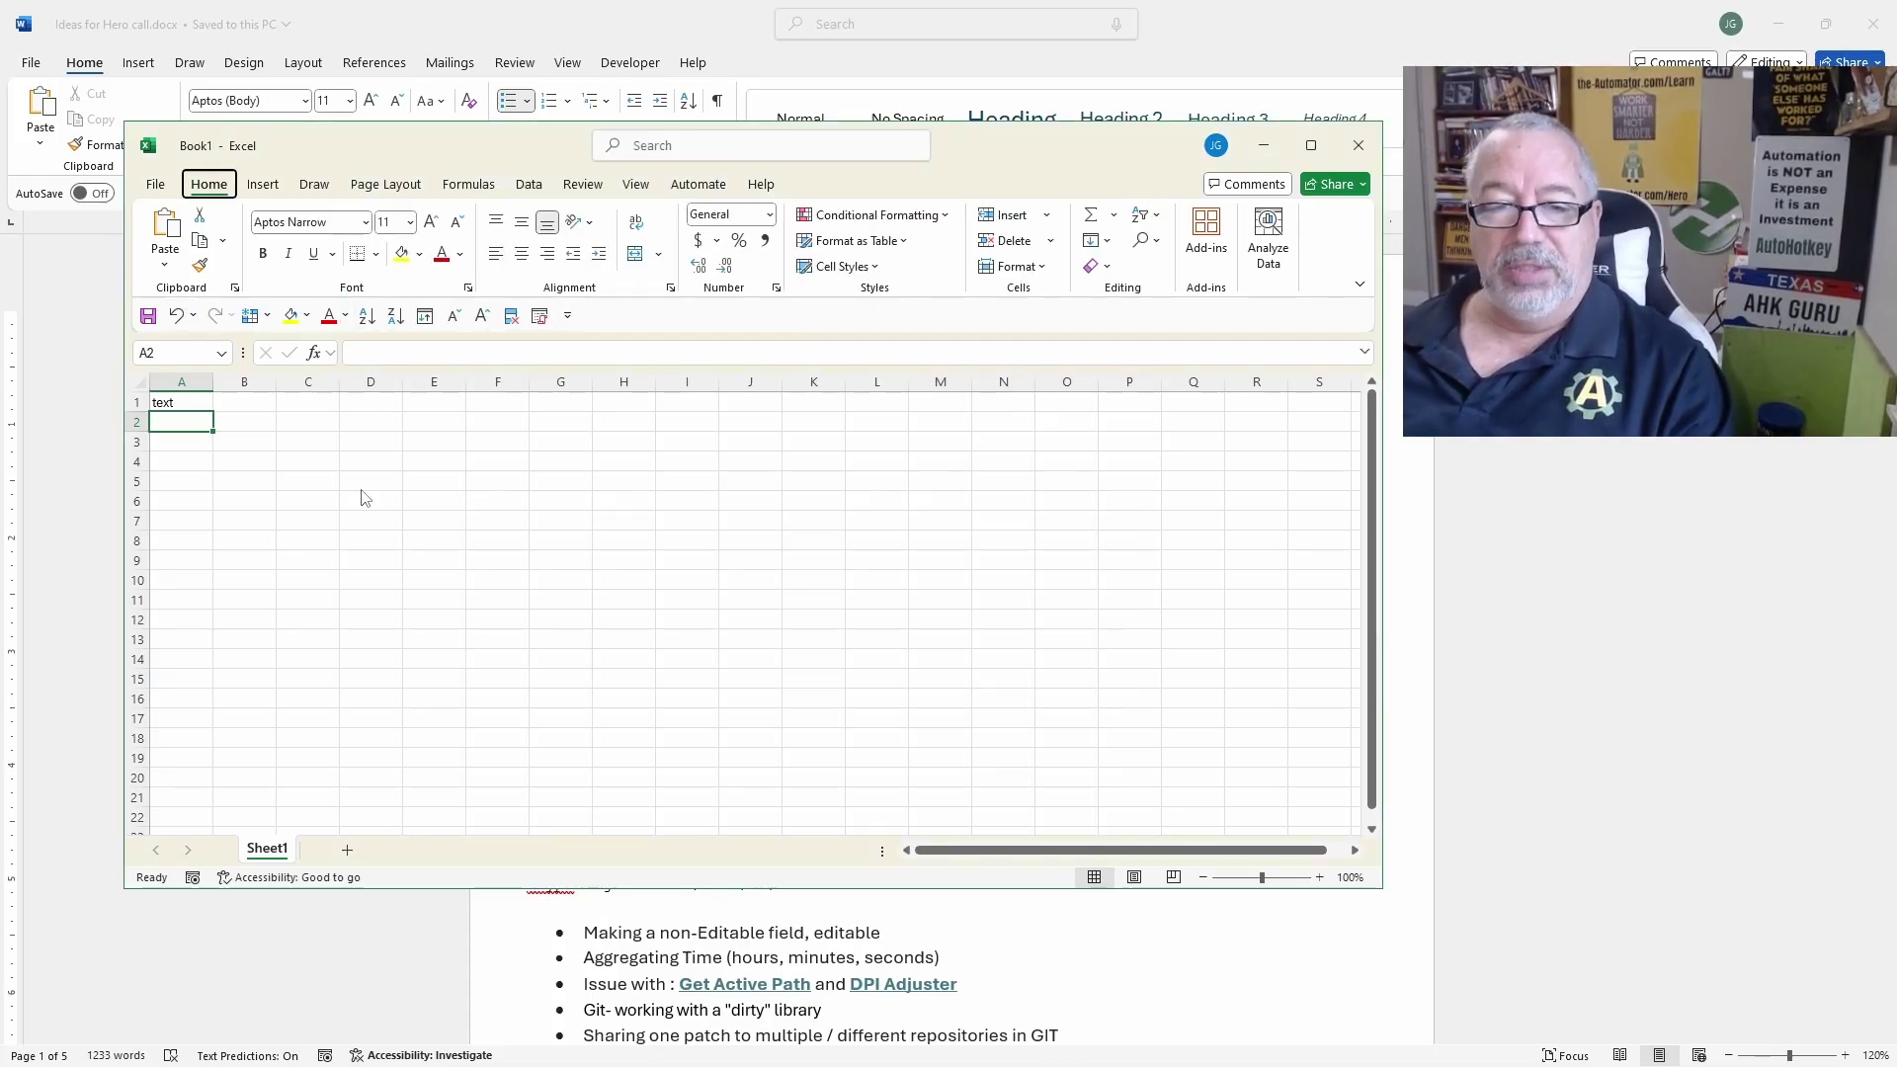
{"action": "key", "text": "alt"}
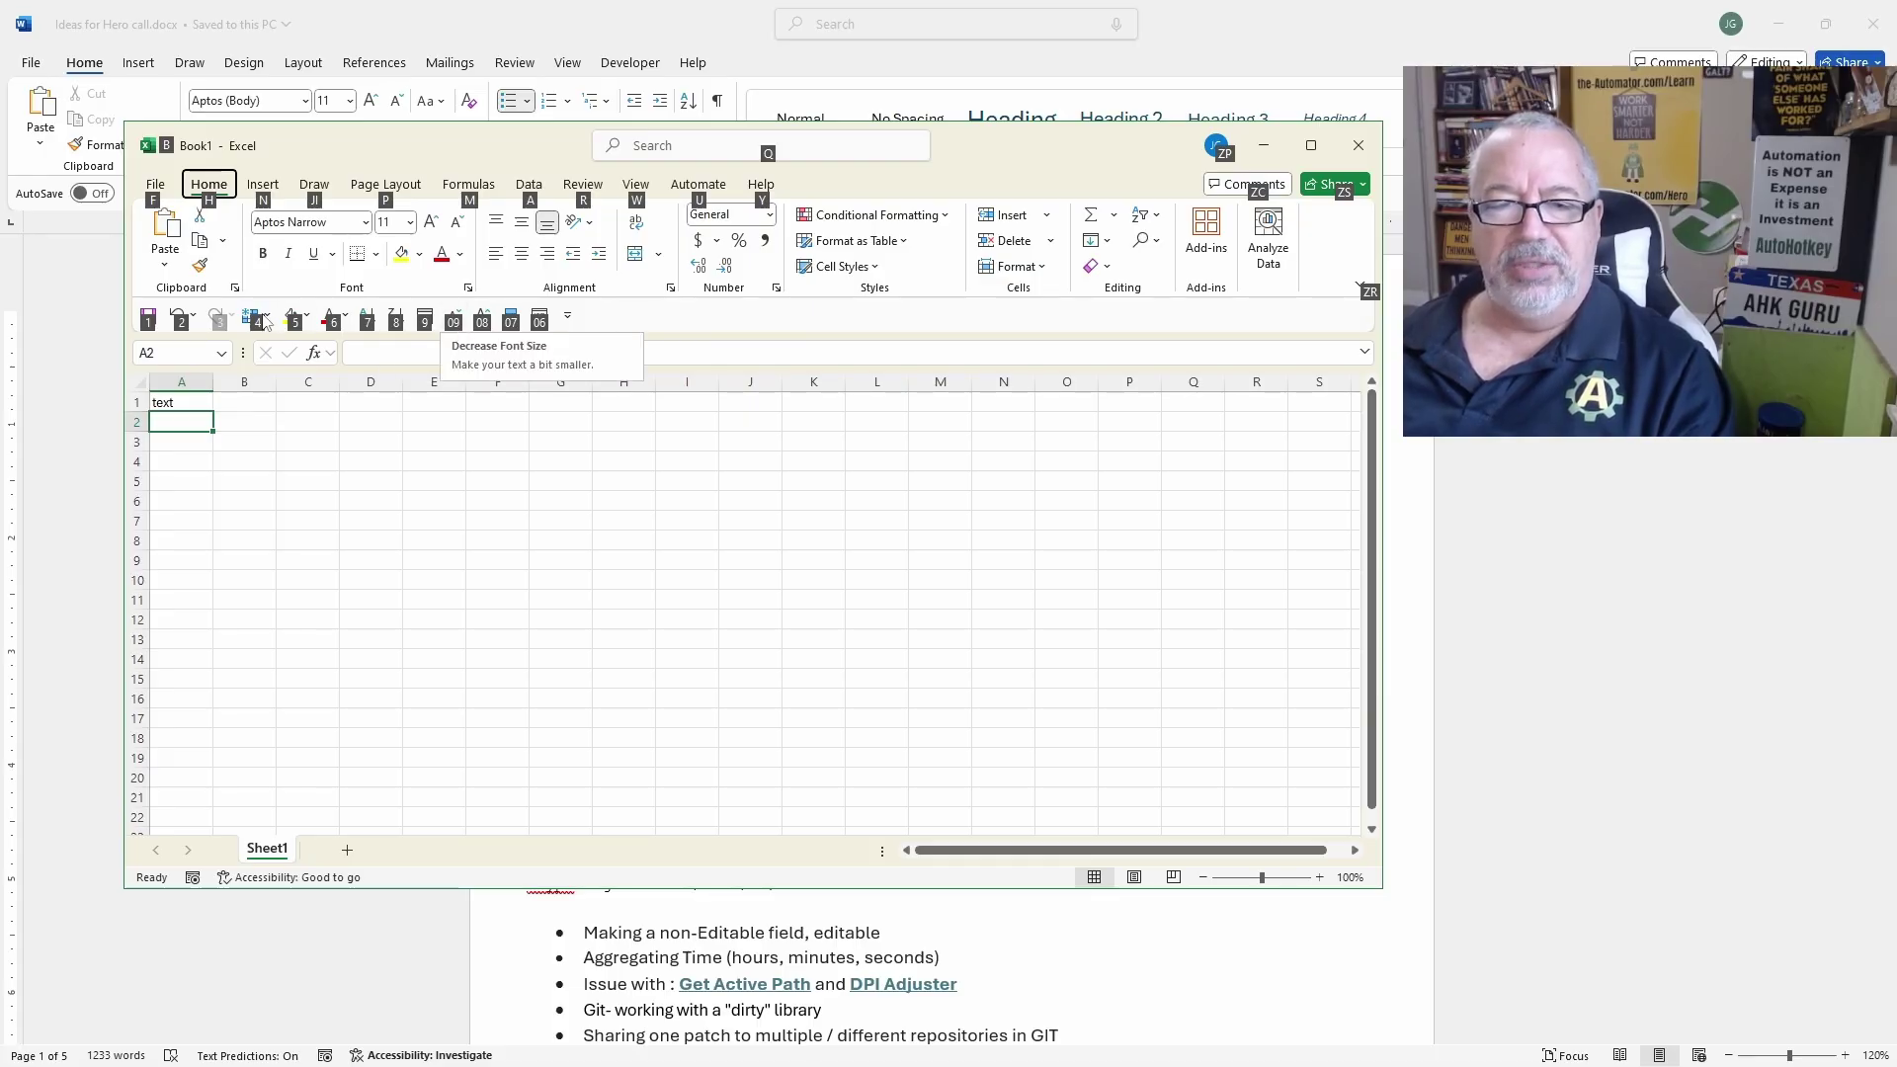
{"action": "left_click", "coordinate": [198, 430]}
- Undo the entry of "text" in cell A1 through the undo history list
{"action": "left_click", "coordinate": [186, 403]}
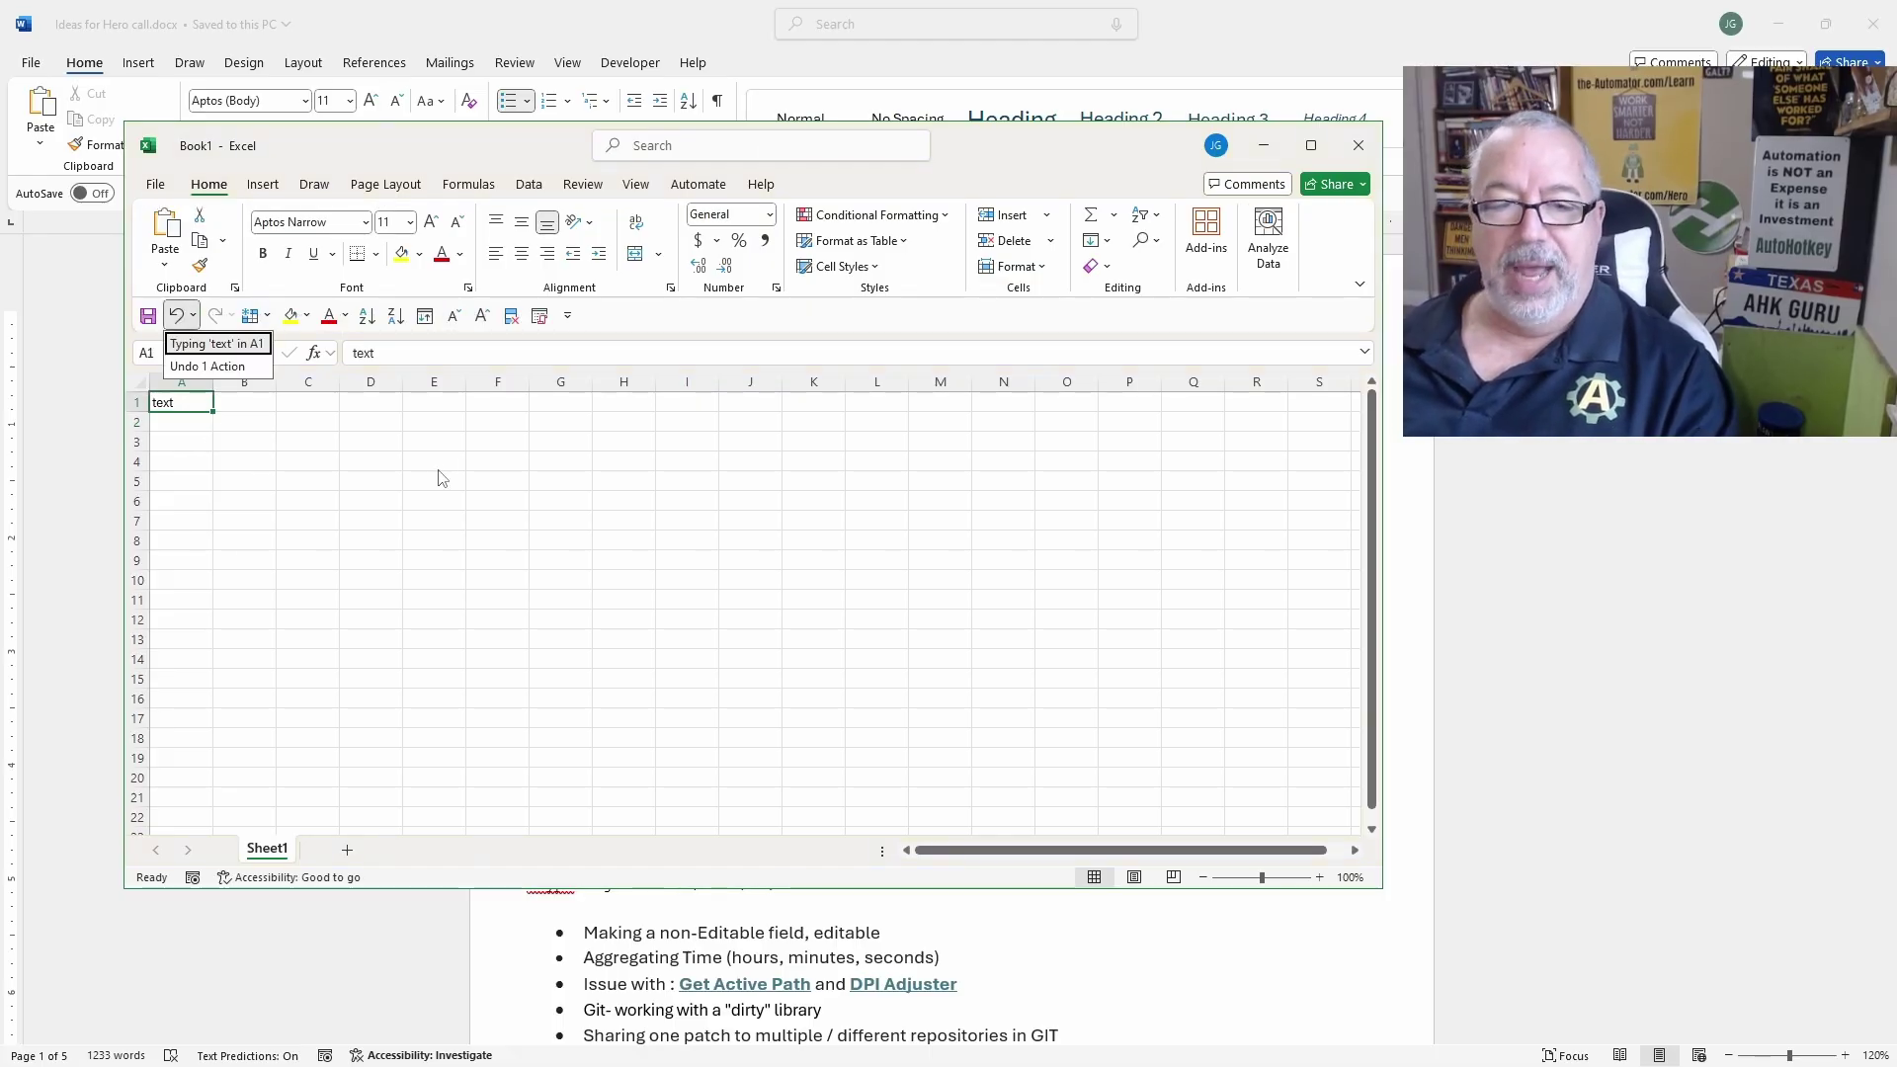
{"action": "left_click", "coordinate": [192, 316]}
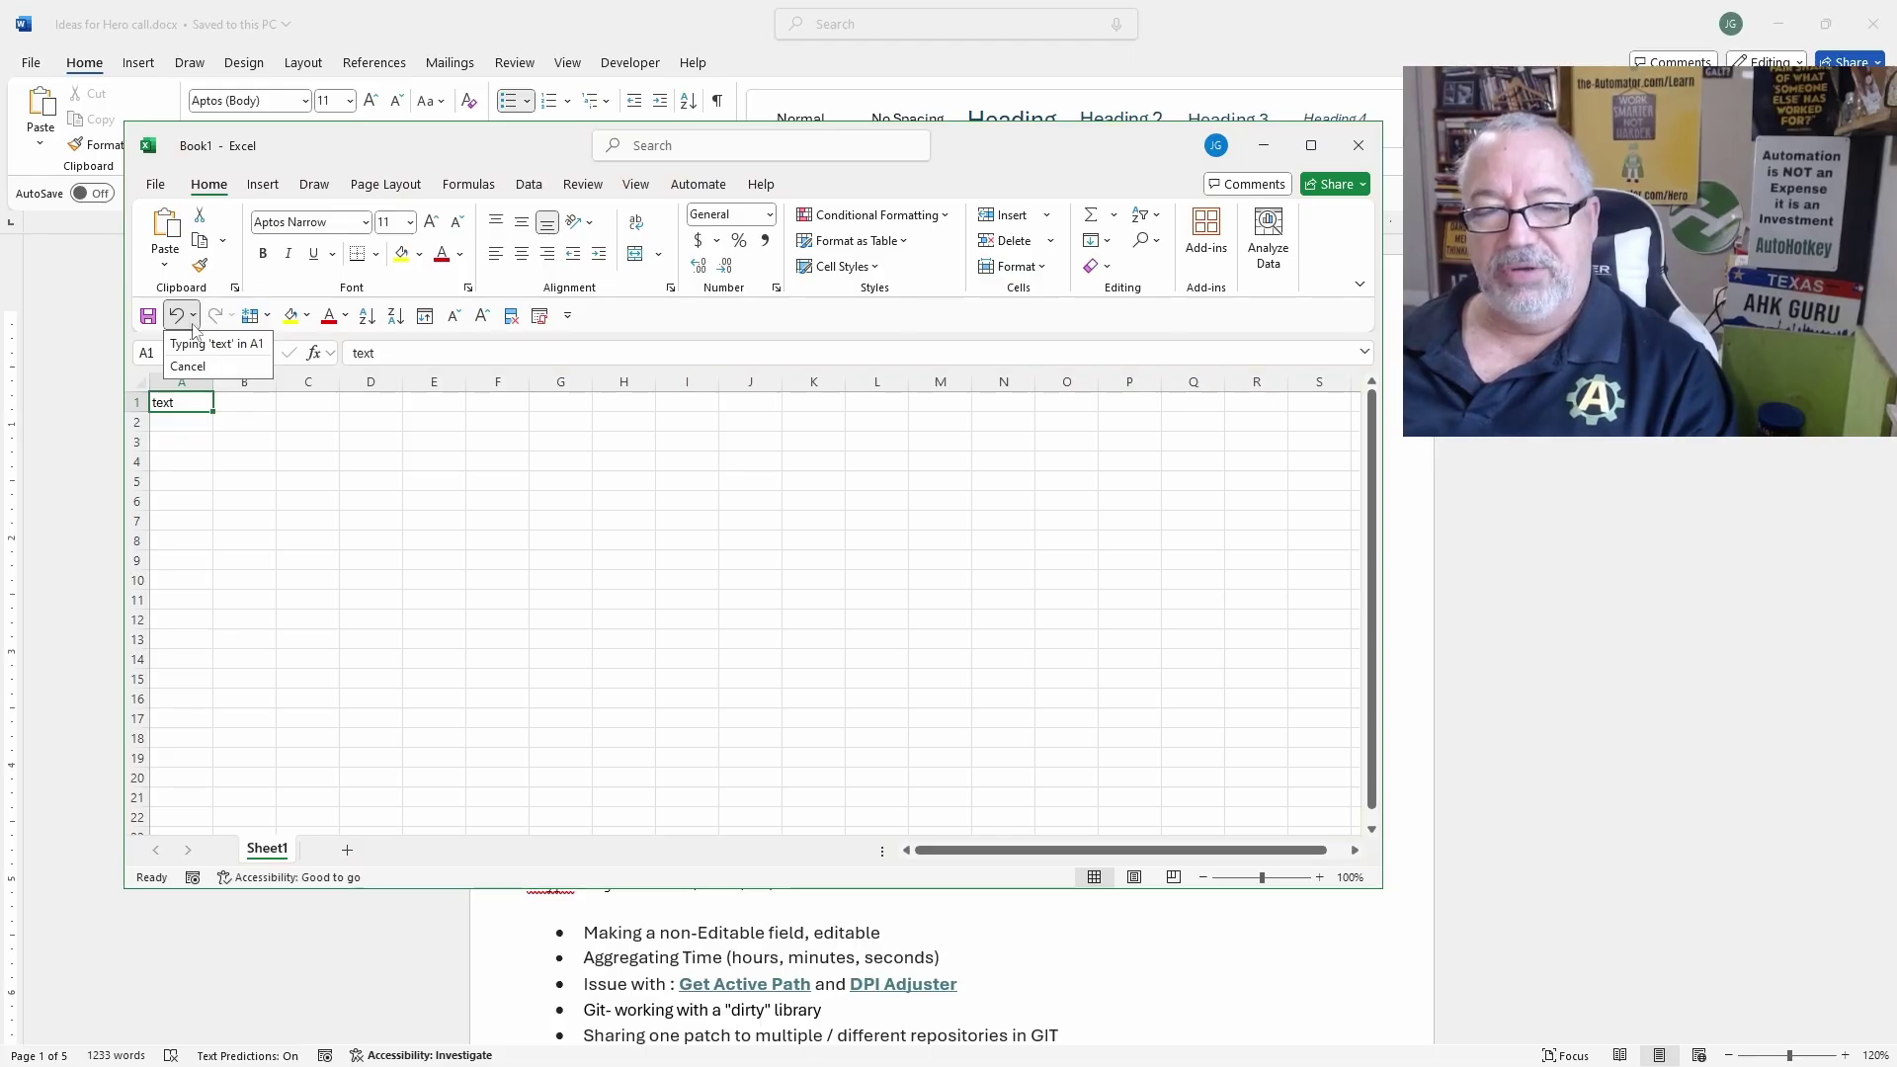
{"action": "left_click", "coordinate": [201, 346]}
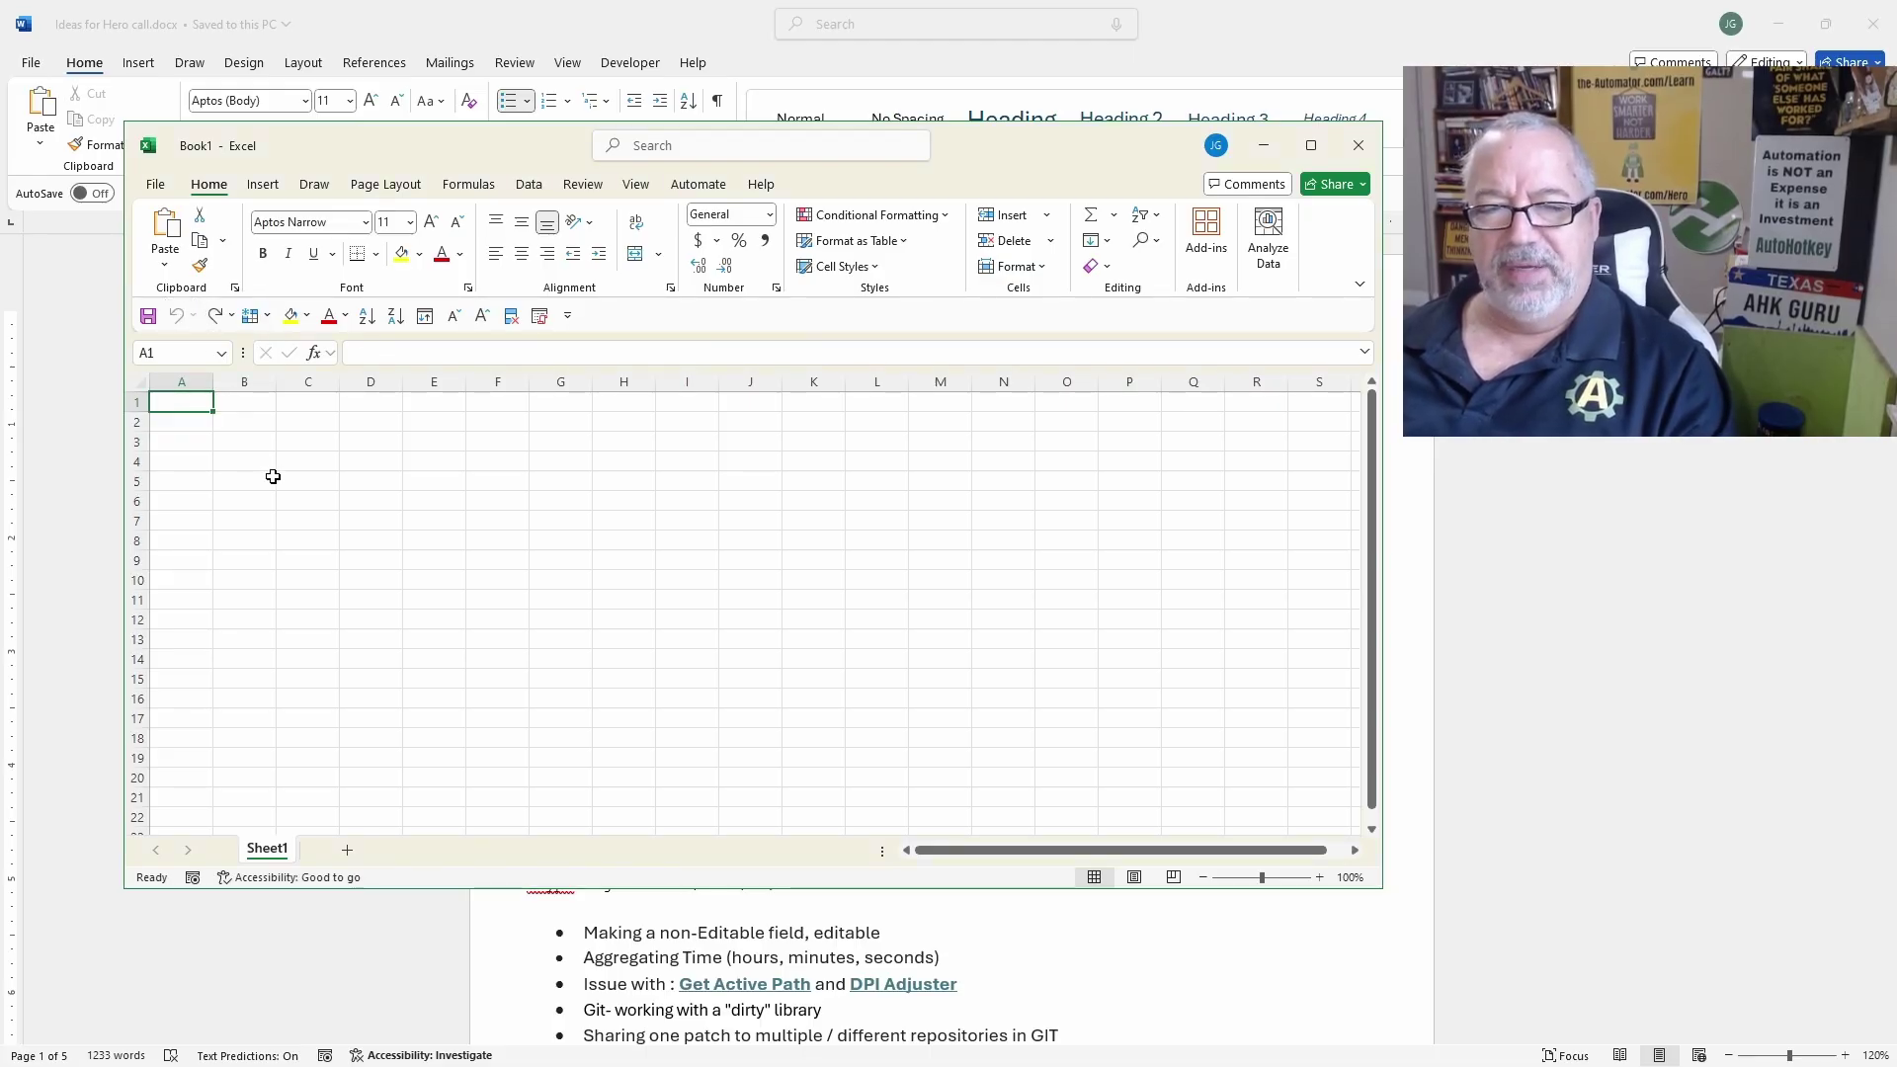
{"action": "left_click", "coordinate": [191, 418]}
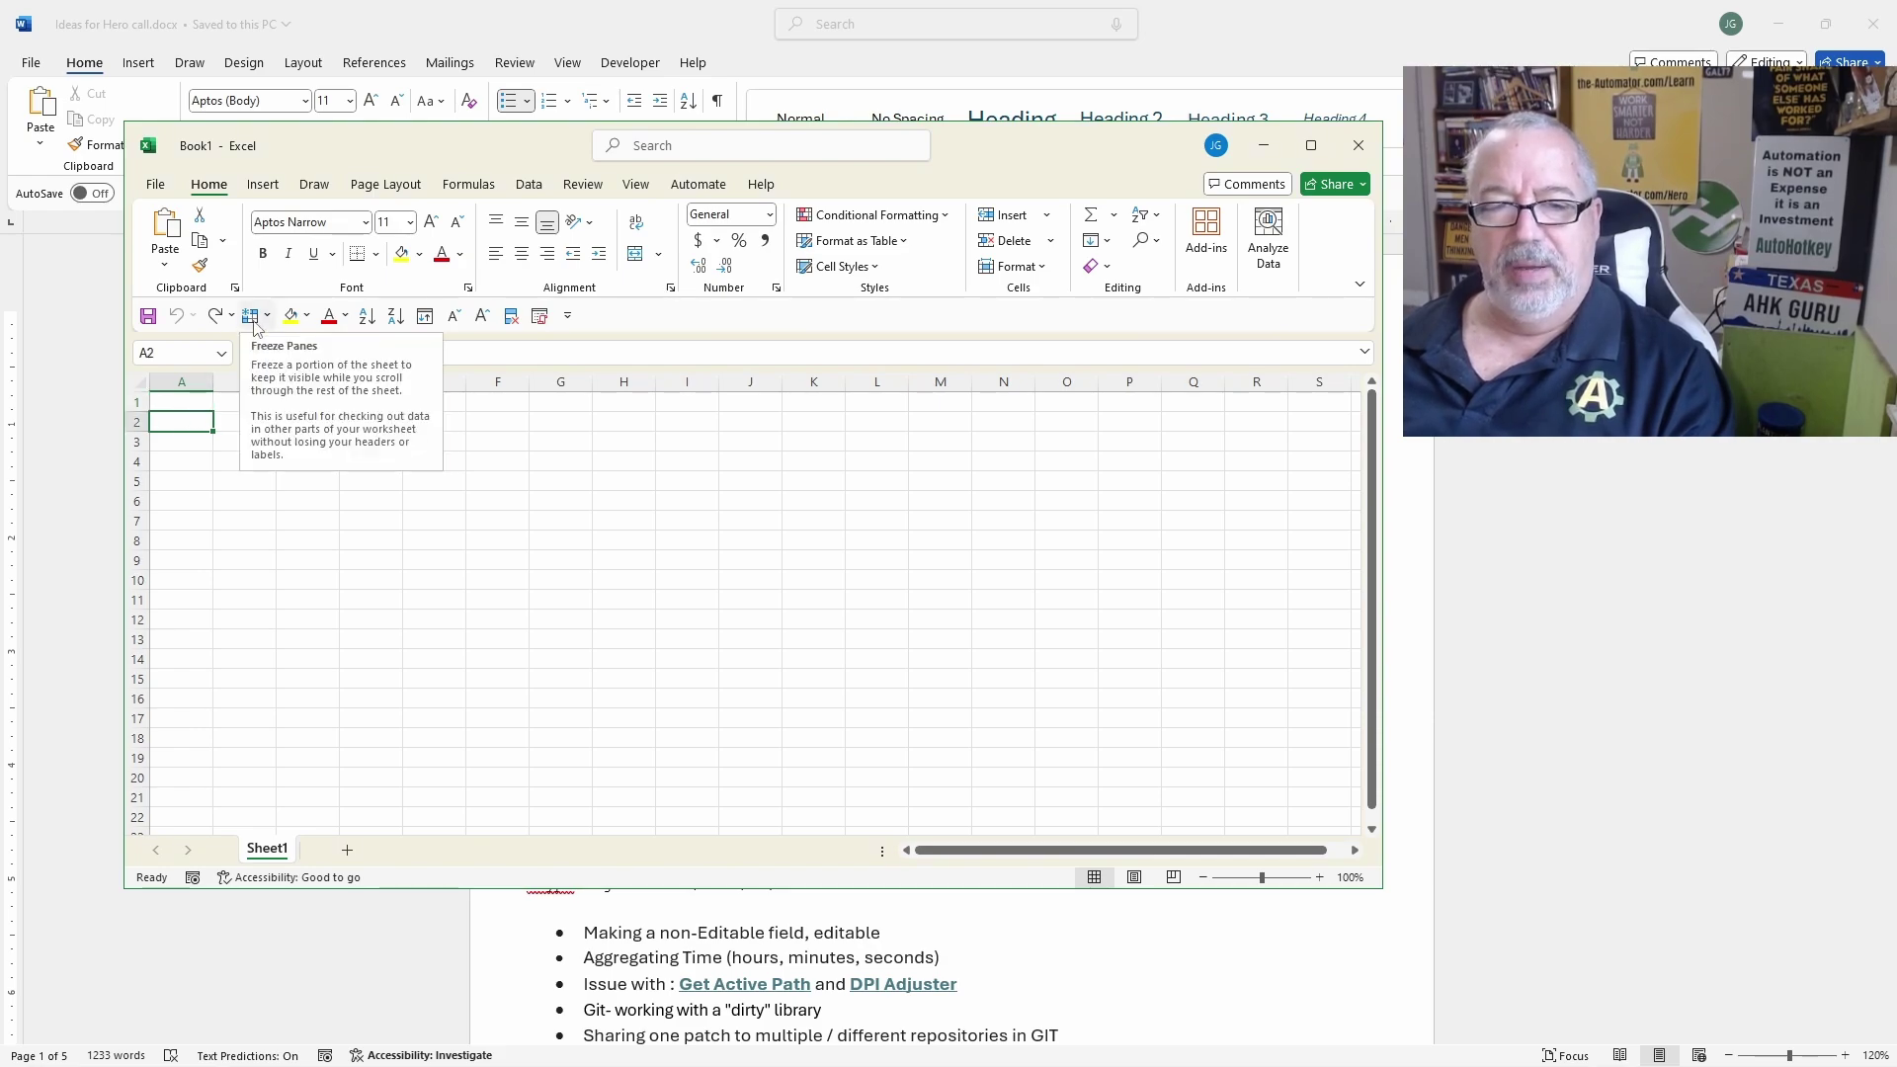
{"action": "key", "text": "alt"}
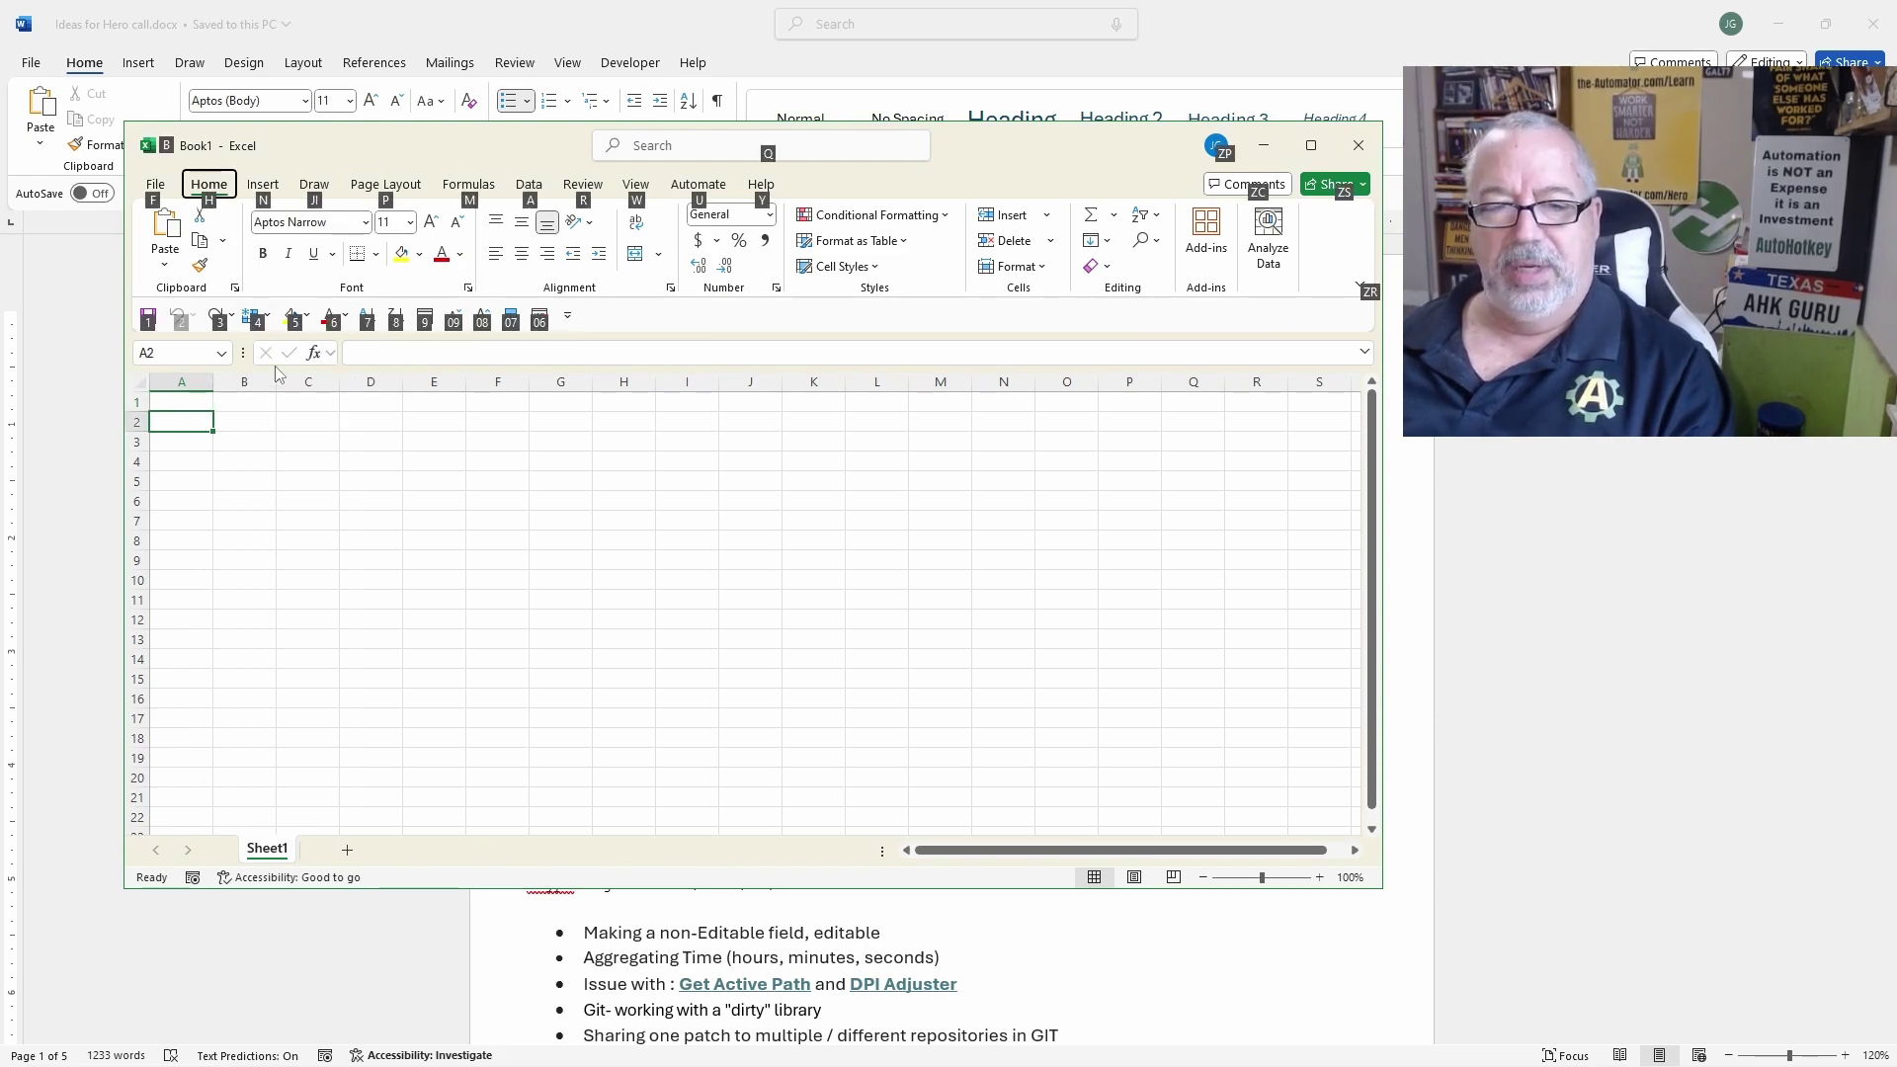
{"action": "left_click", "coordinate": [279, 518]}
{"action": "left_click", "coordinate": [169, 423]}
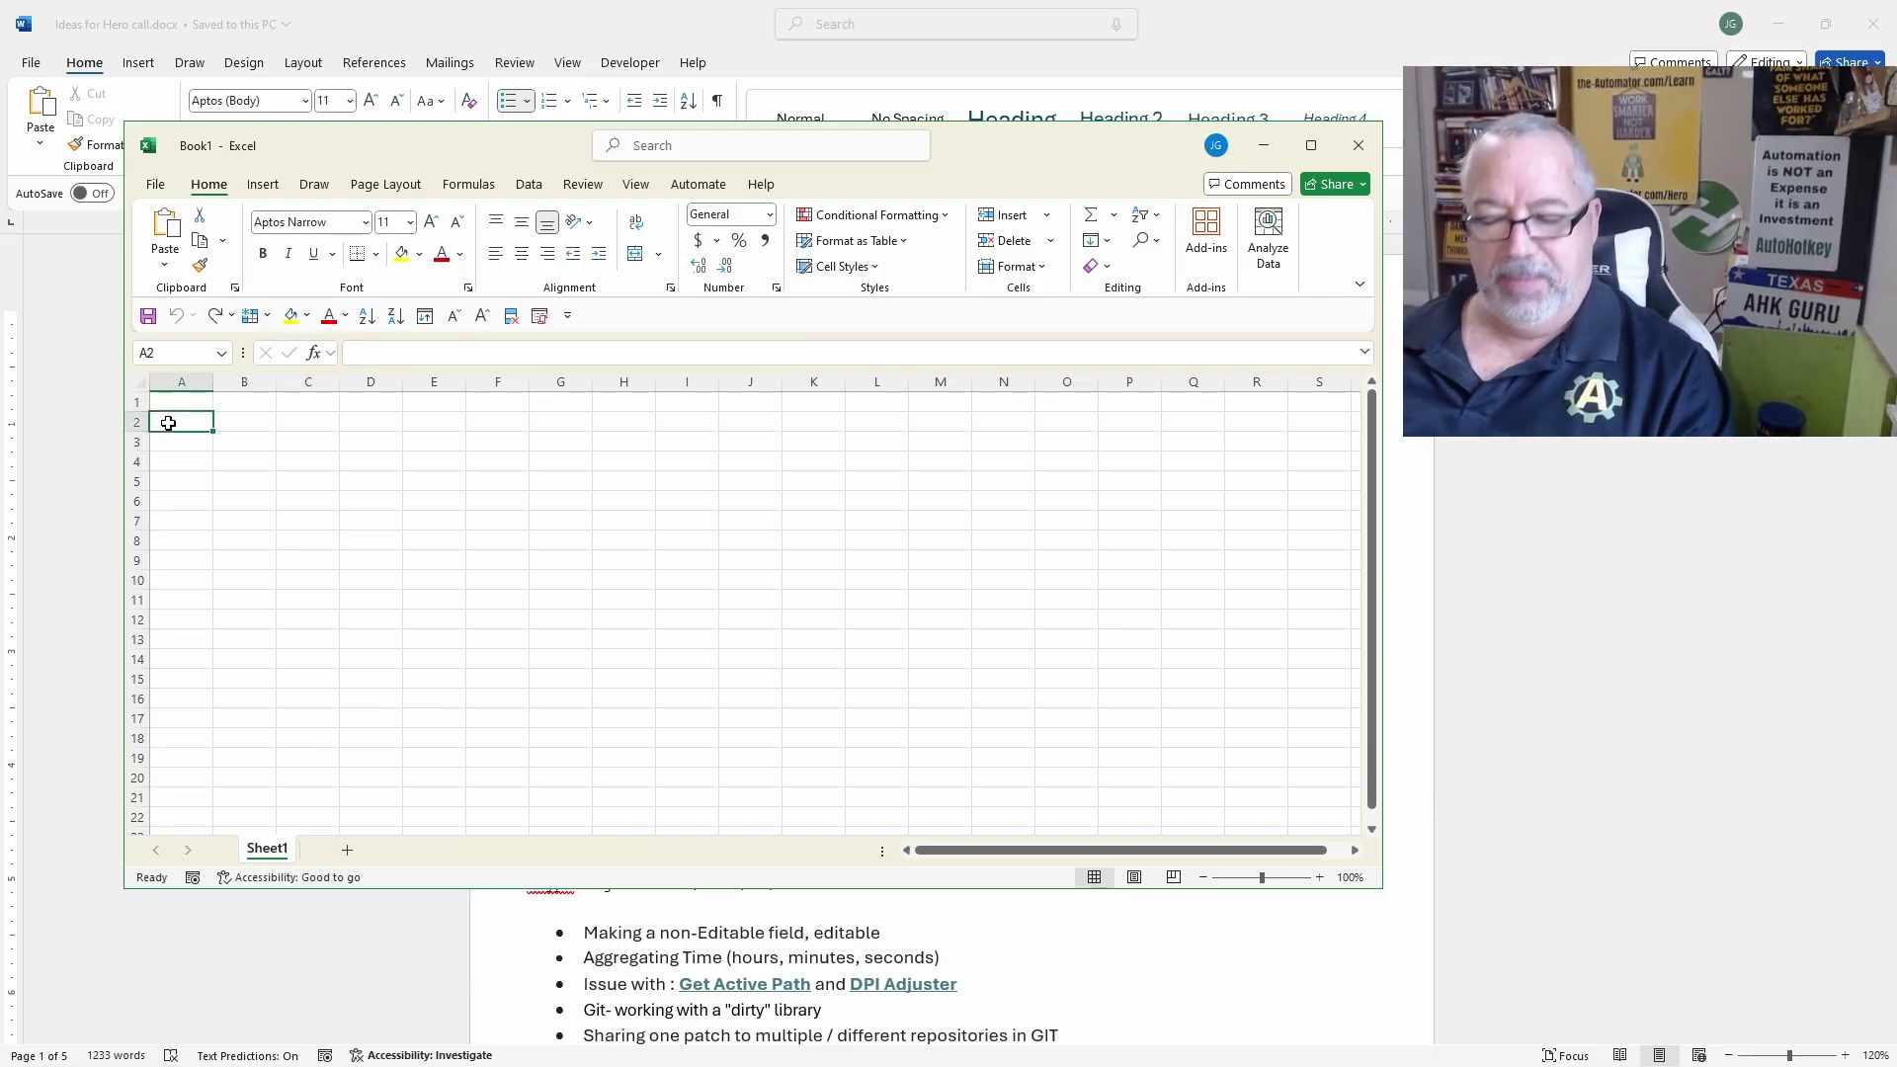
{"action": "key", "text": "ctrl+w"}
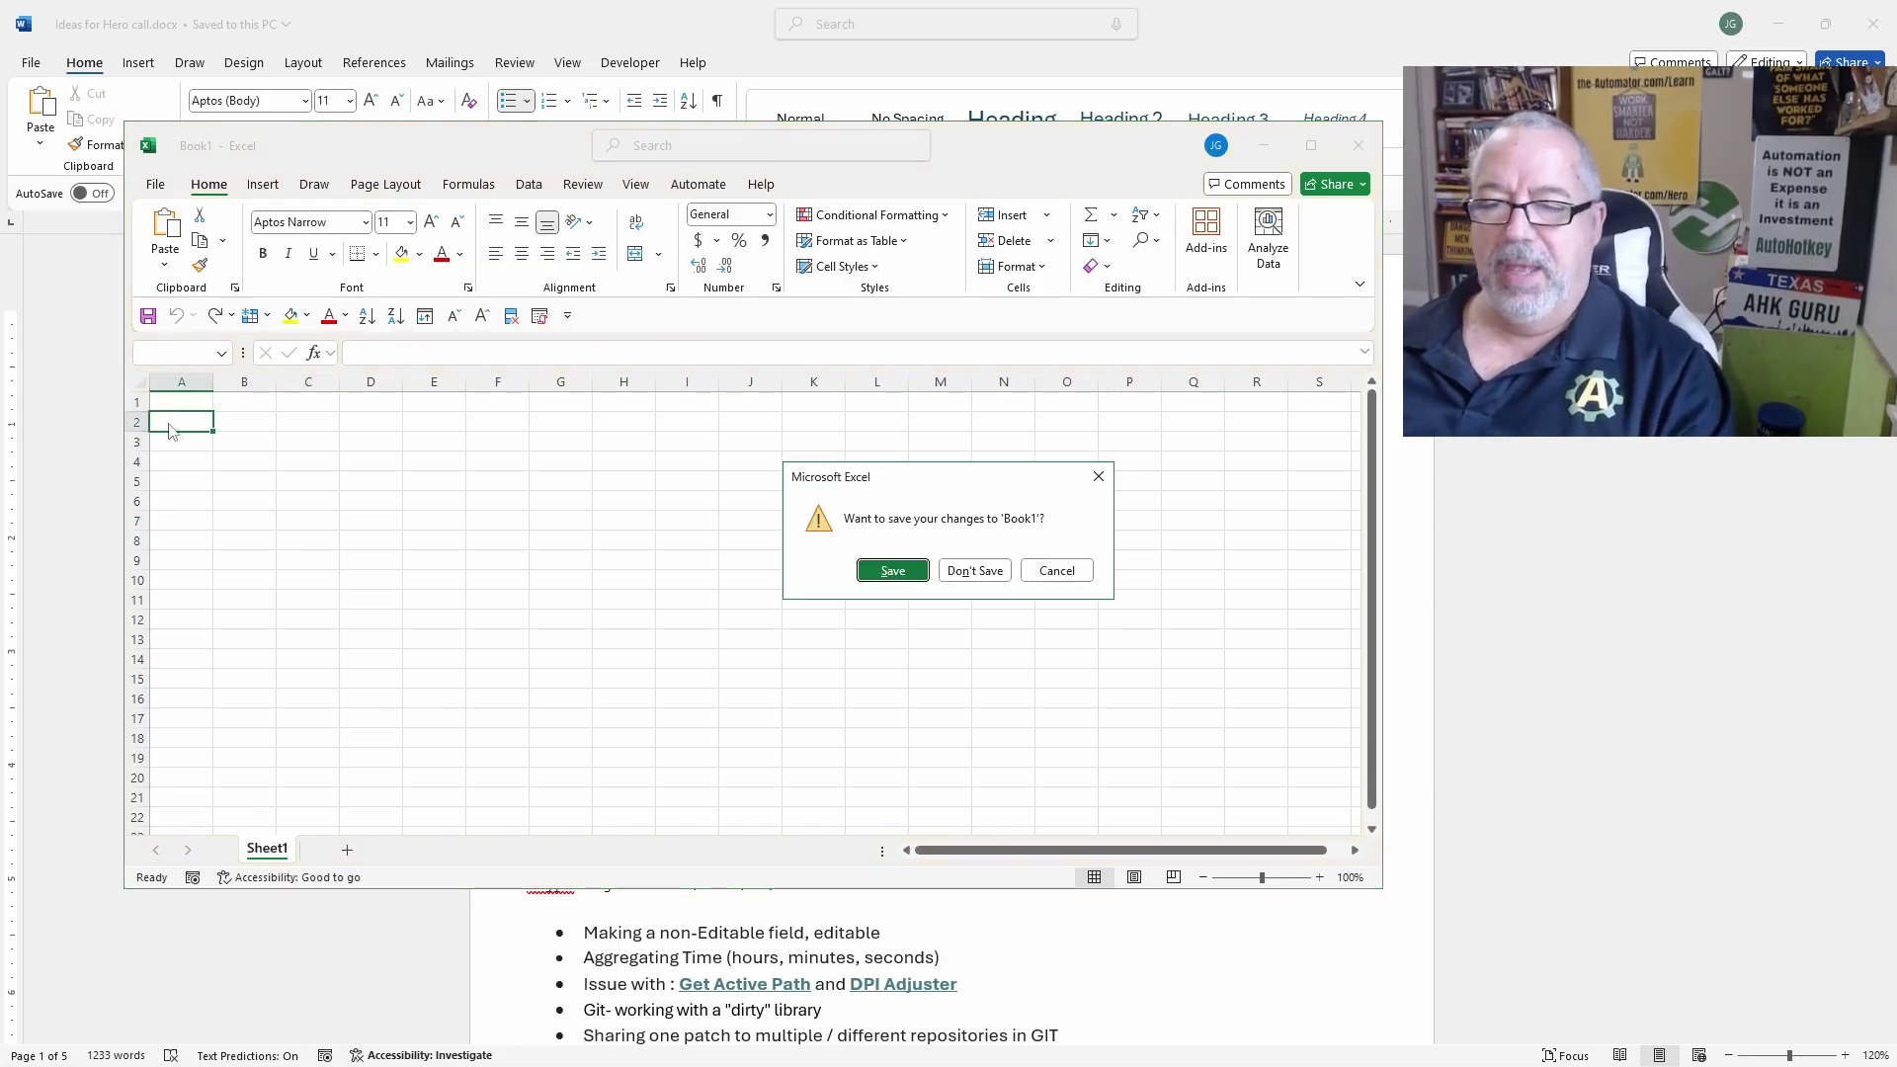
{"action": "left_click", "coordinate": [1056, 570]}
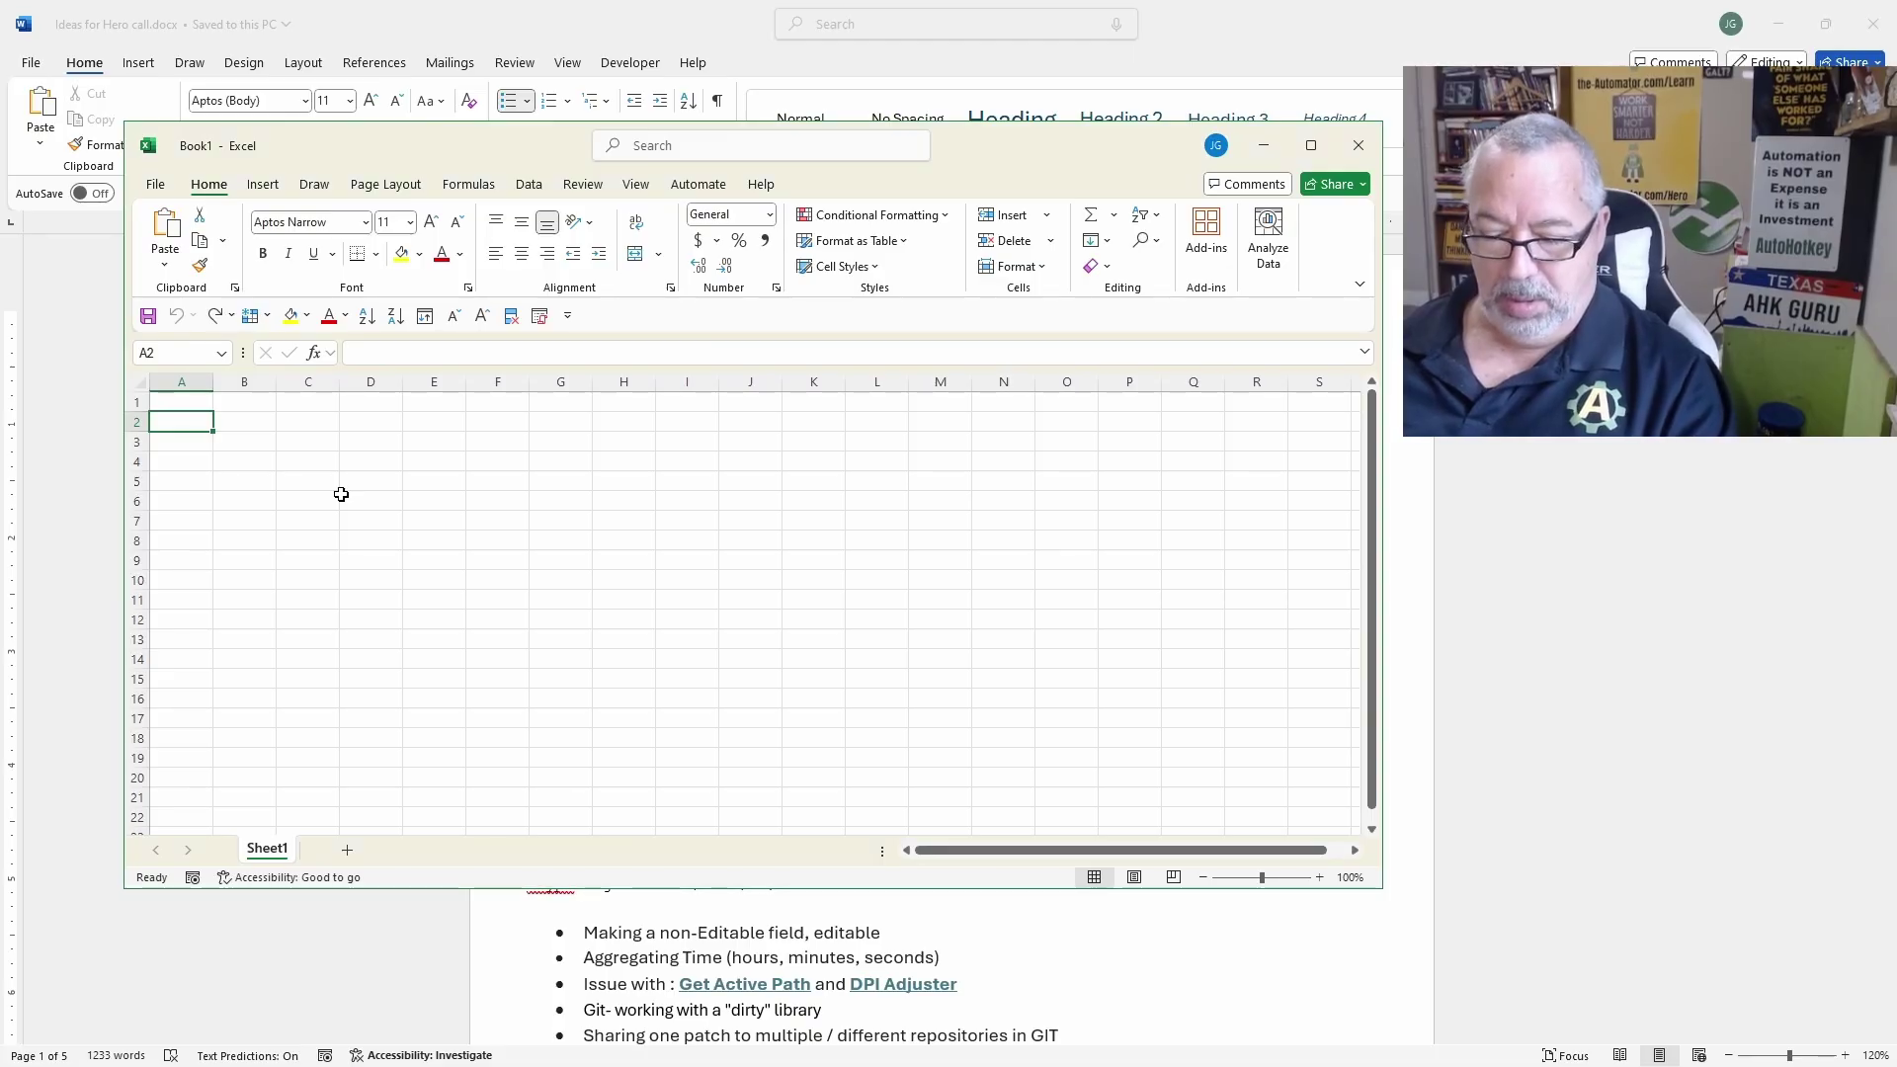
- Freeze the top row of the worksheet using the Quick Access Toolbar's Freeze Panes command
{"action": "key", "text": "alt"}
{"action": "key", "text": "4"}
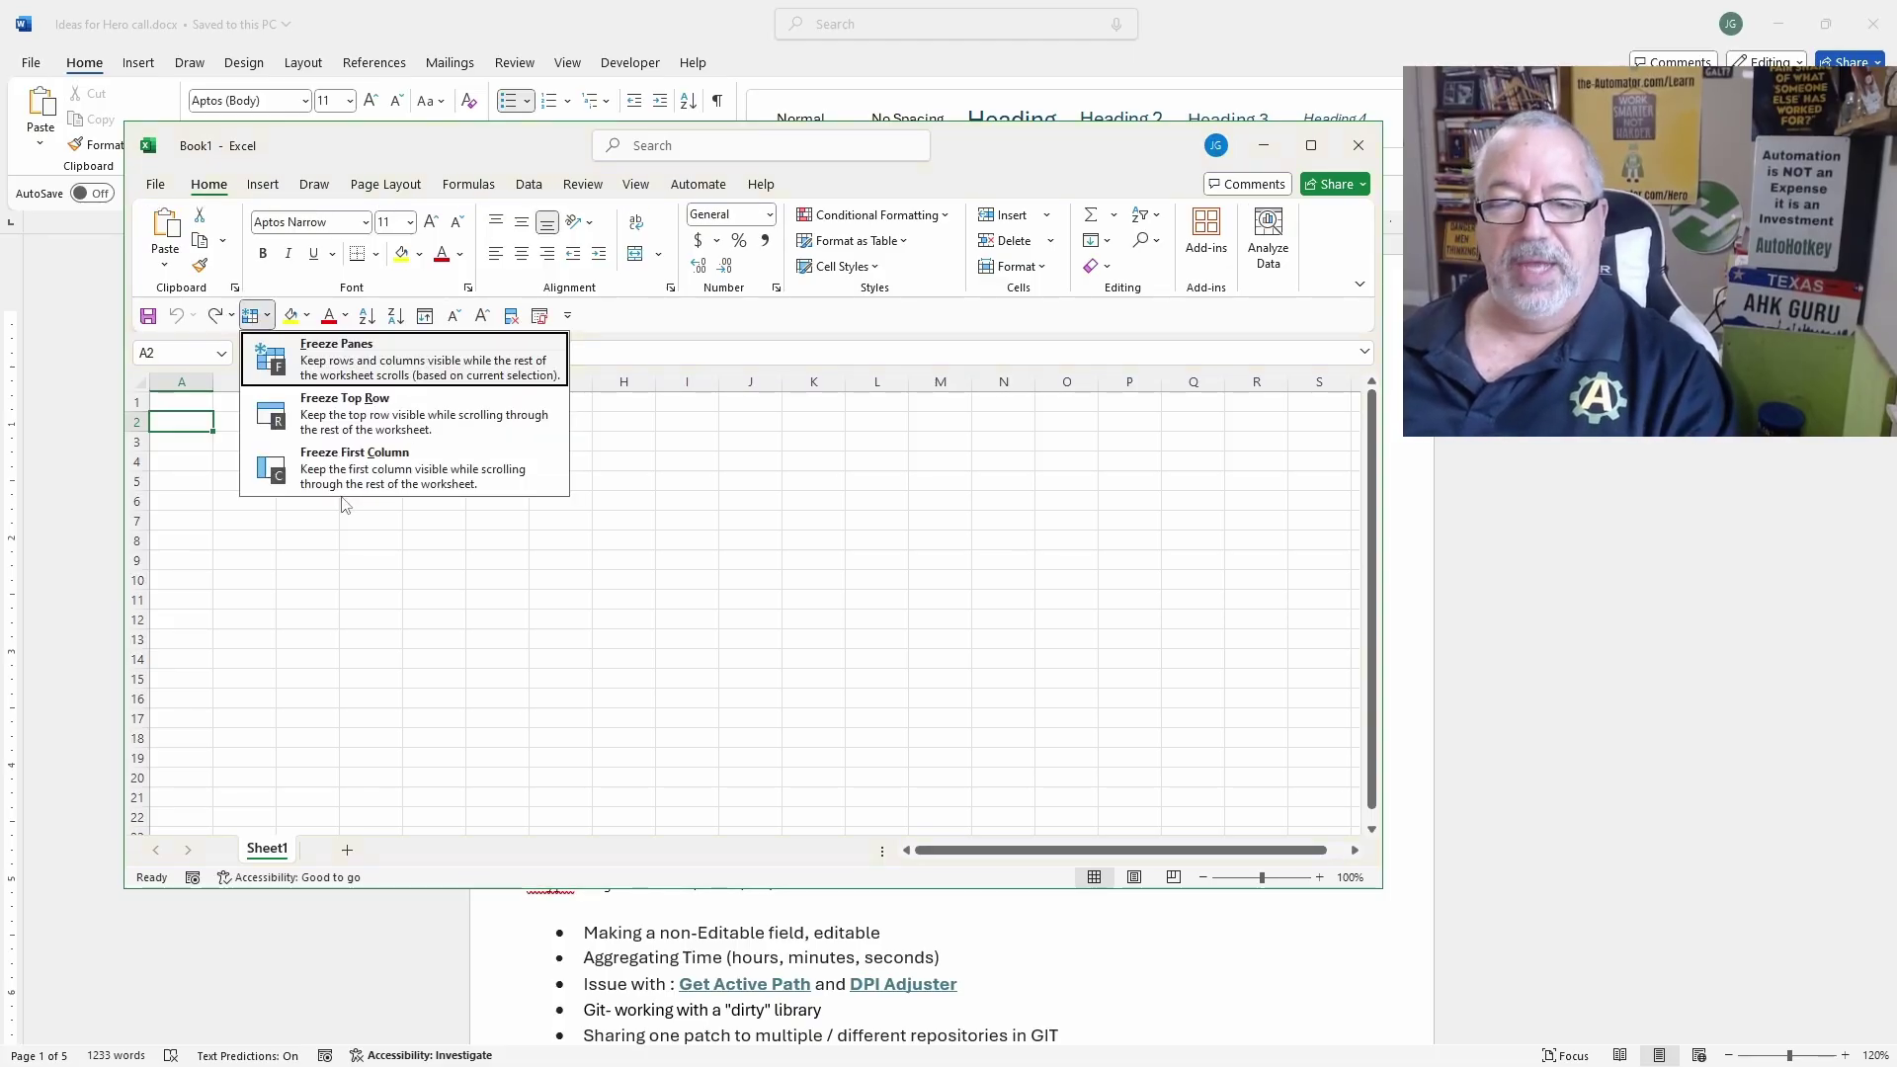
{"action": "left_click", "coordinate": [390, 408]}
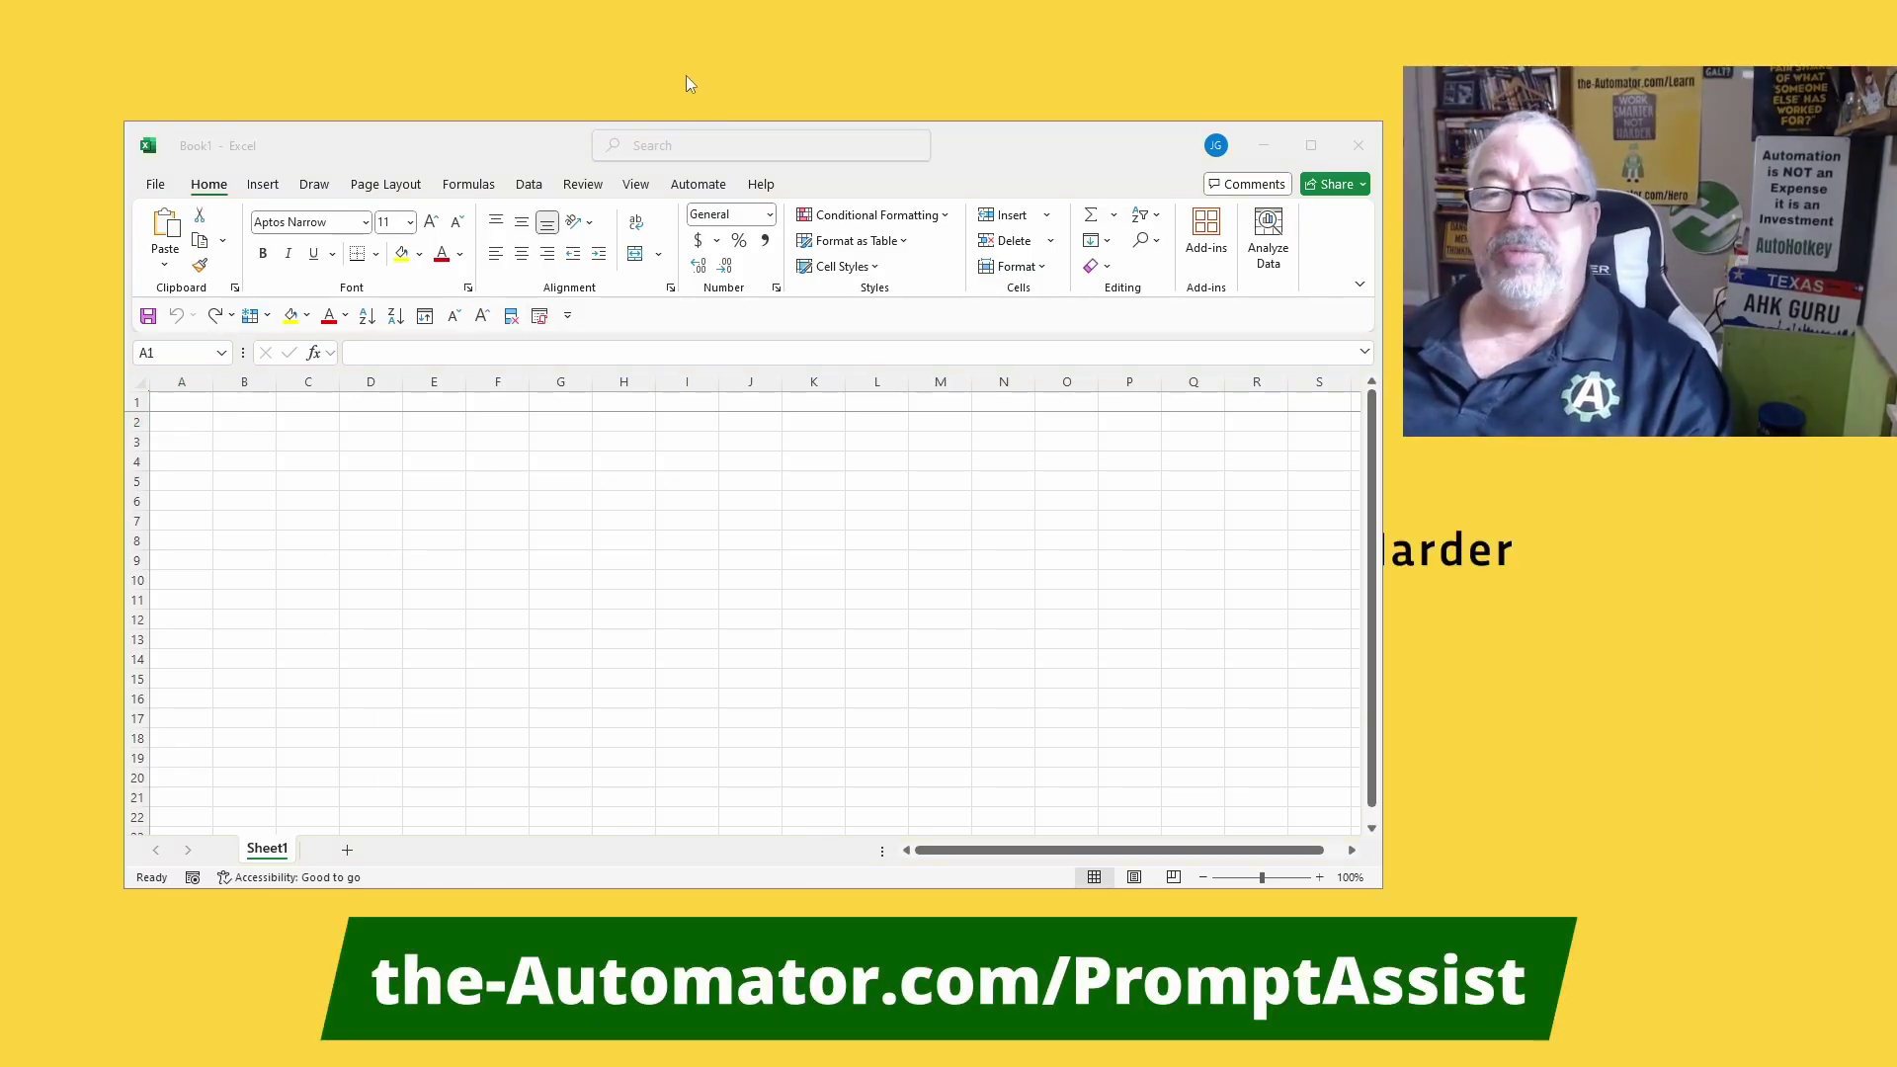
- Launch AHK Toolkit from the AHK Tools collection, switch to its window and place it over the Excel worksheet
{"action": "middle_click", "coordinate": [685, 75]}
{"action": "mouse_move", "coordinate": [707, 88]}
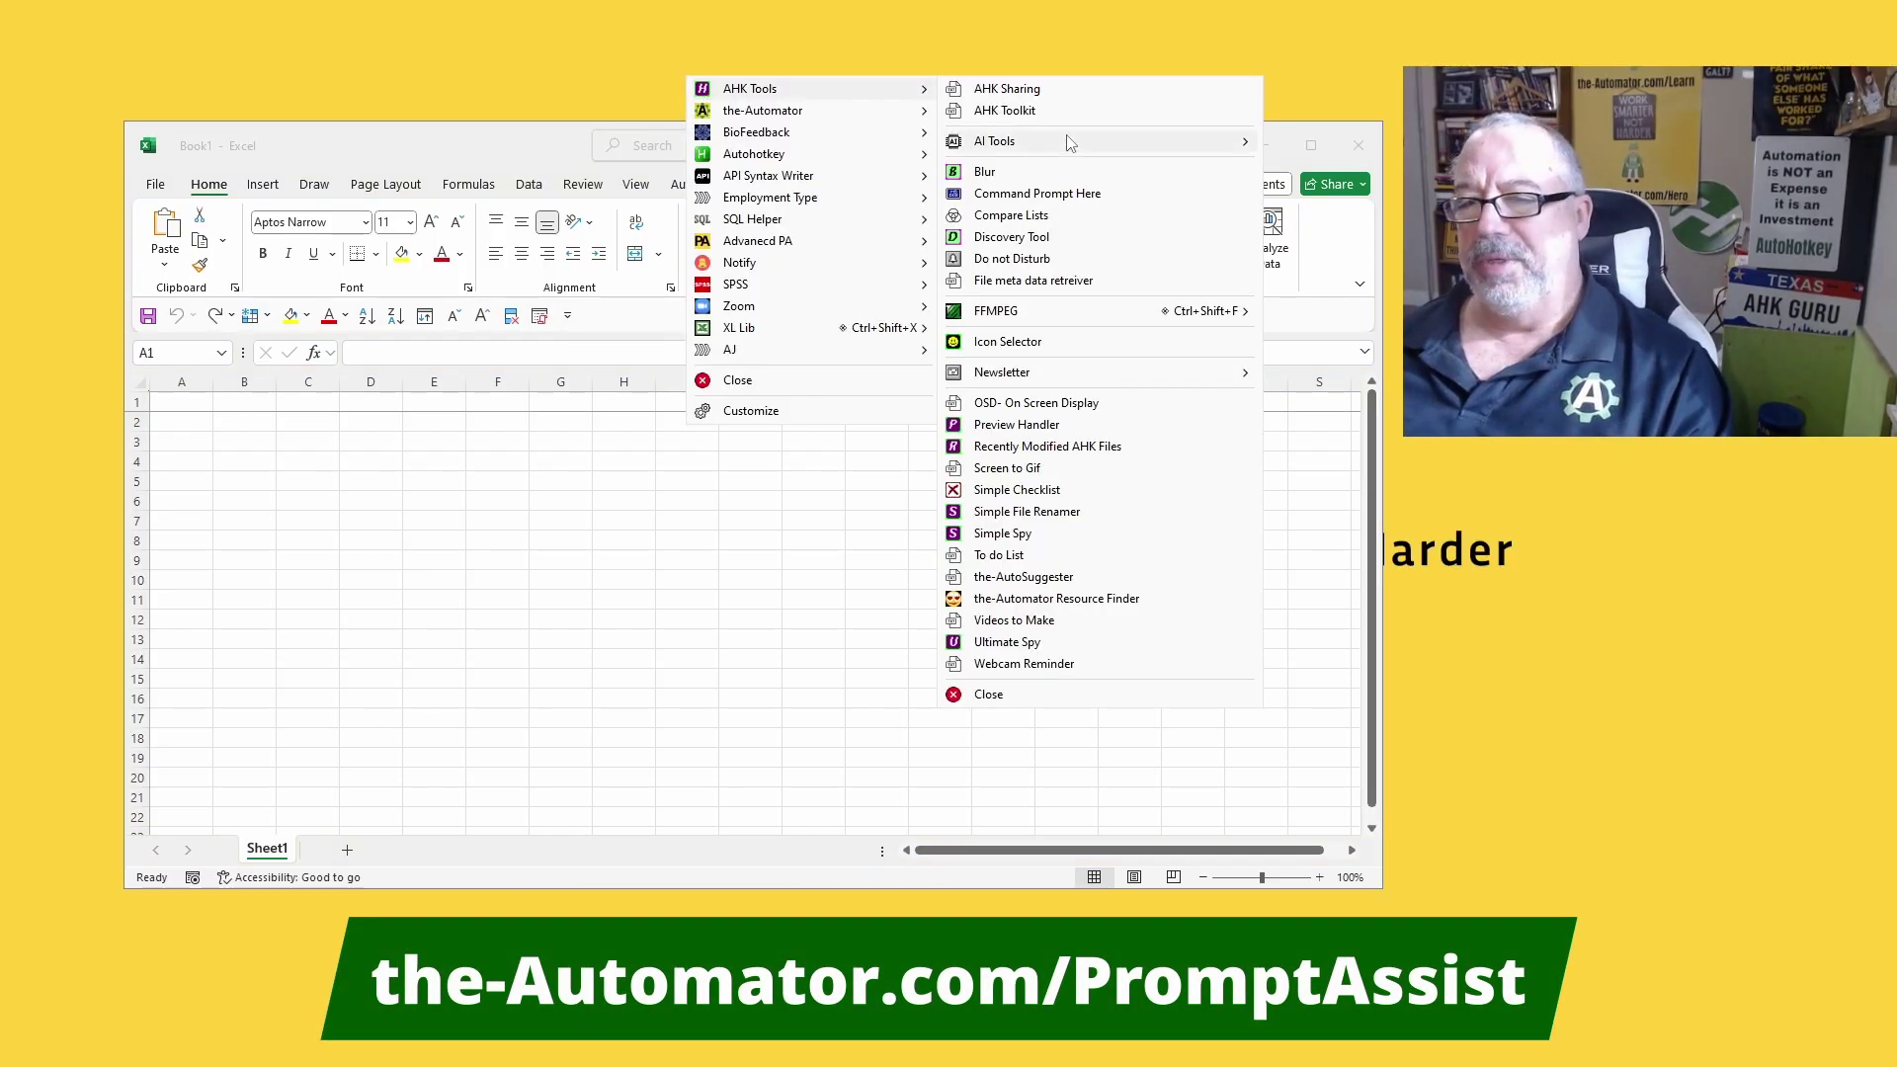
{"action": "left_click", "coordinate": [1048, 111]}
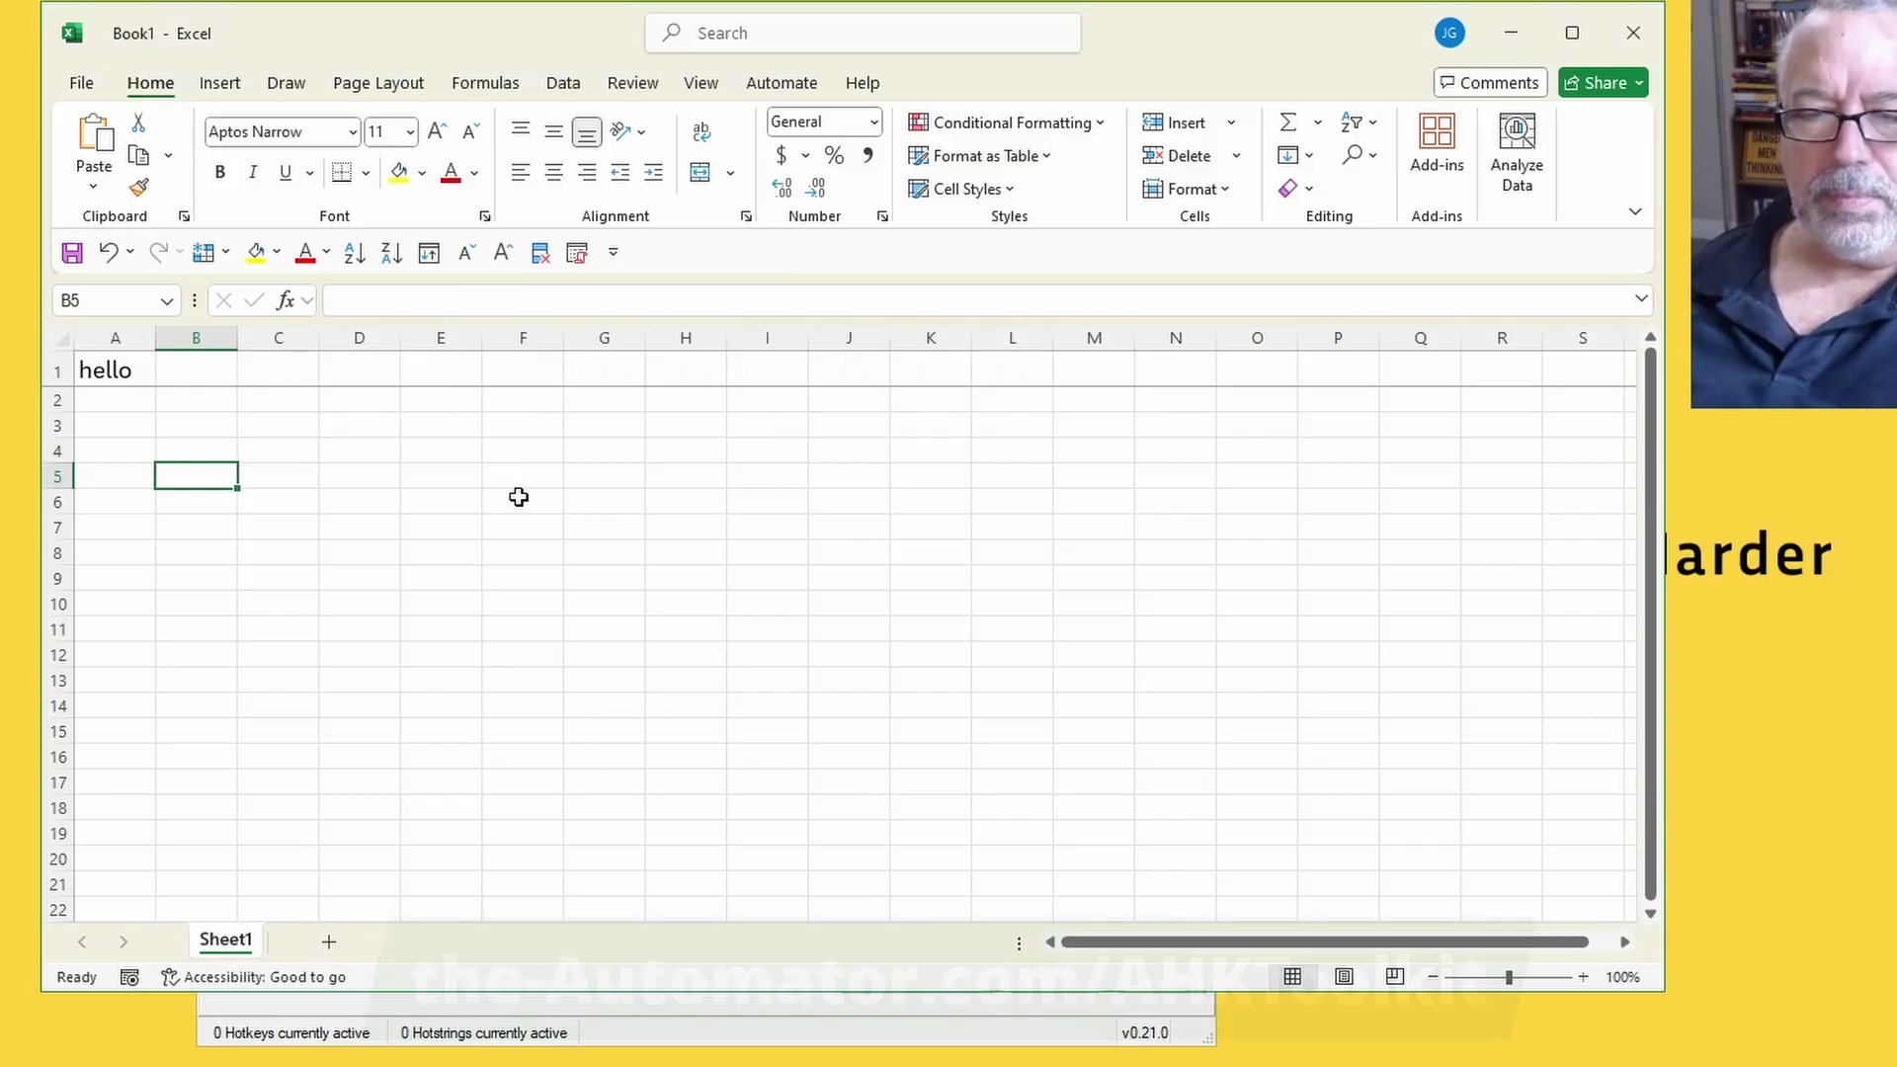
{"action": "key", "text": "alt+Tab"}
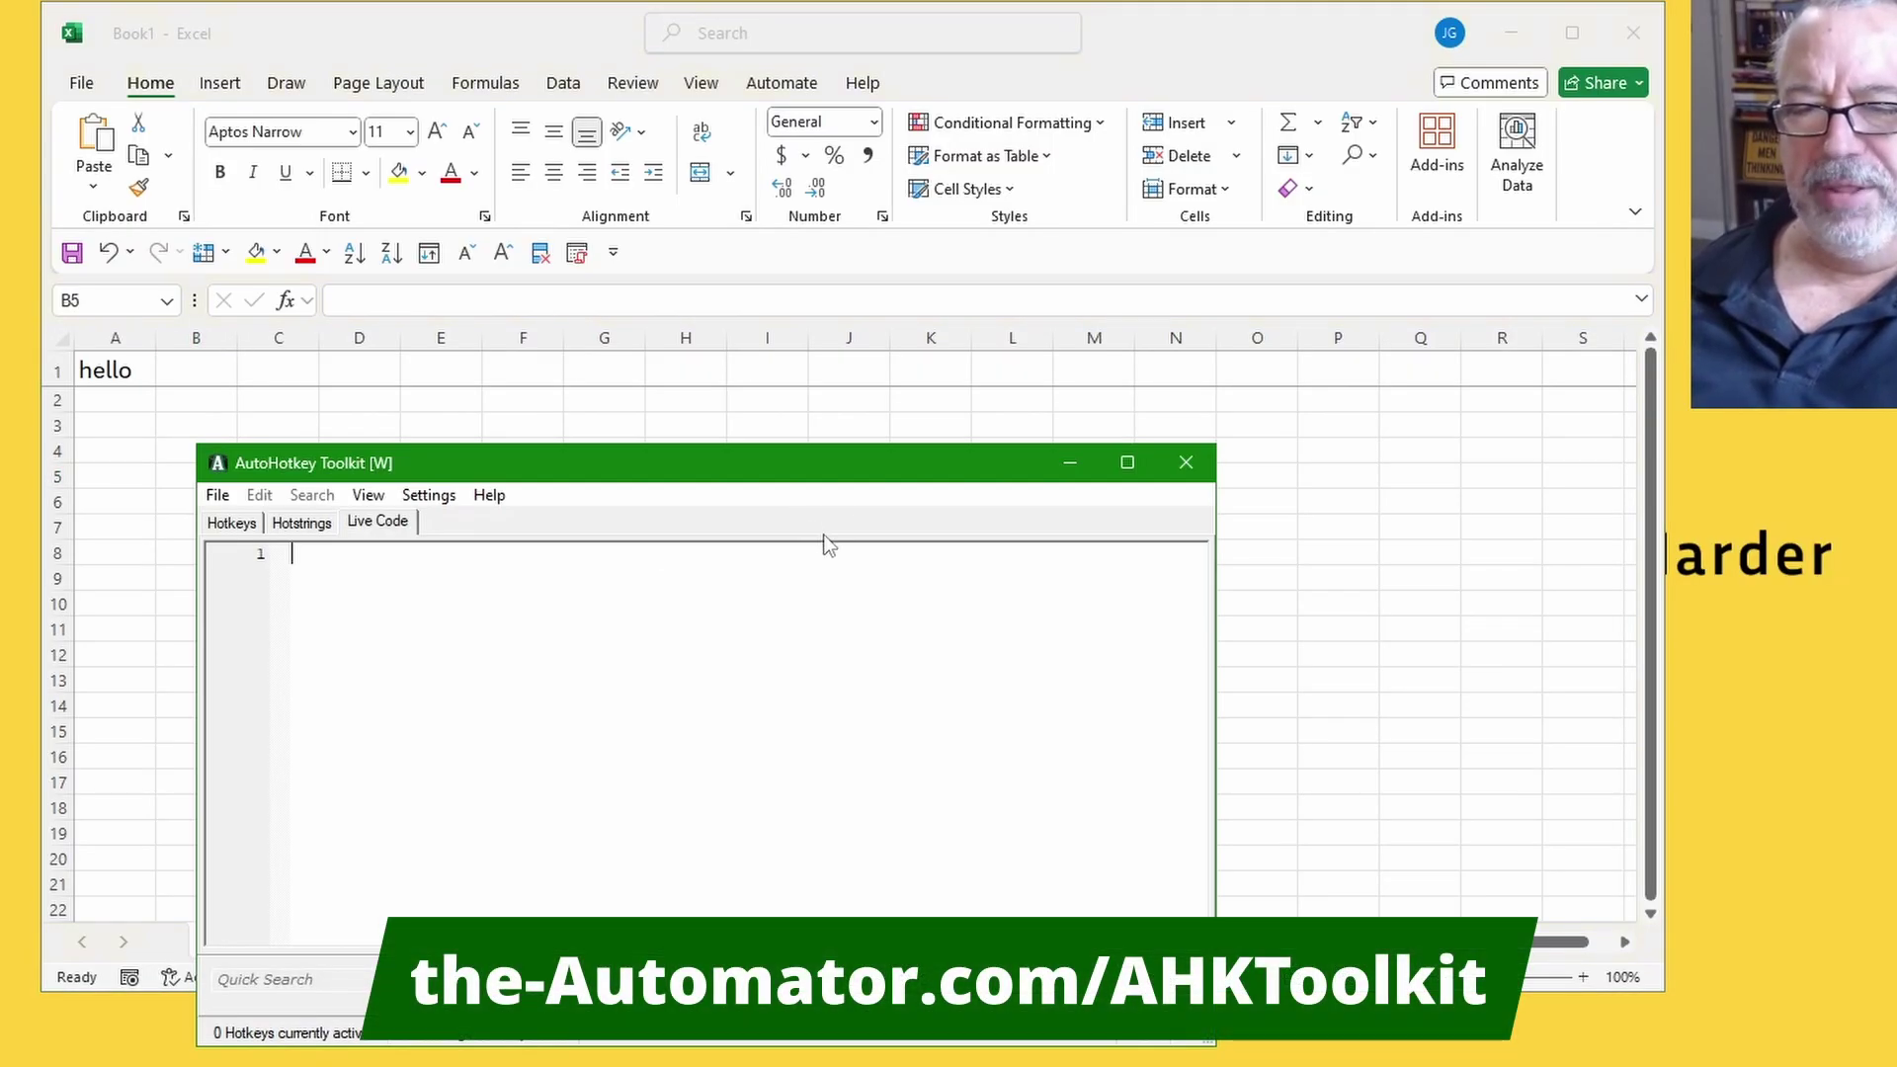
{"action": "left_click_drag", "start_coordinate": [860, 469], "coordinate": [1042, 359]}
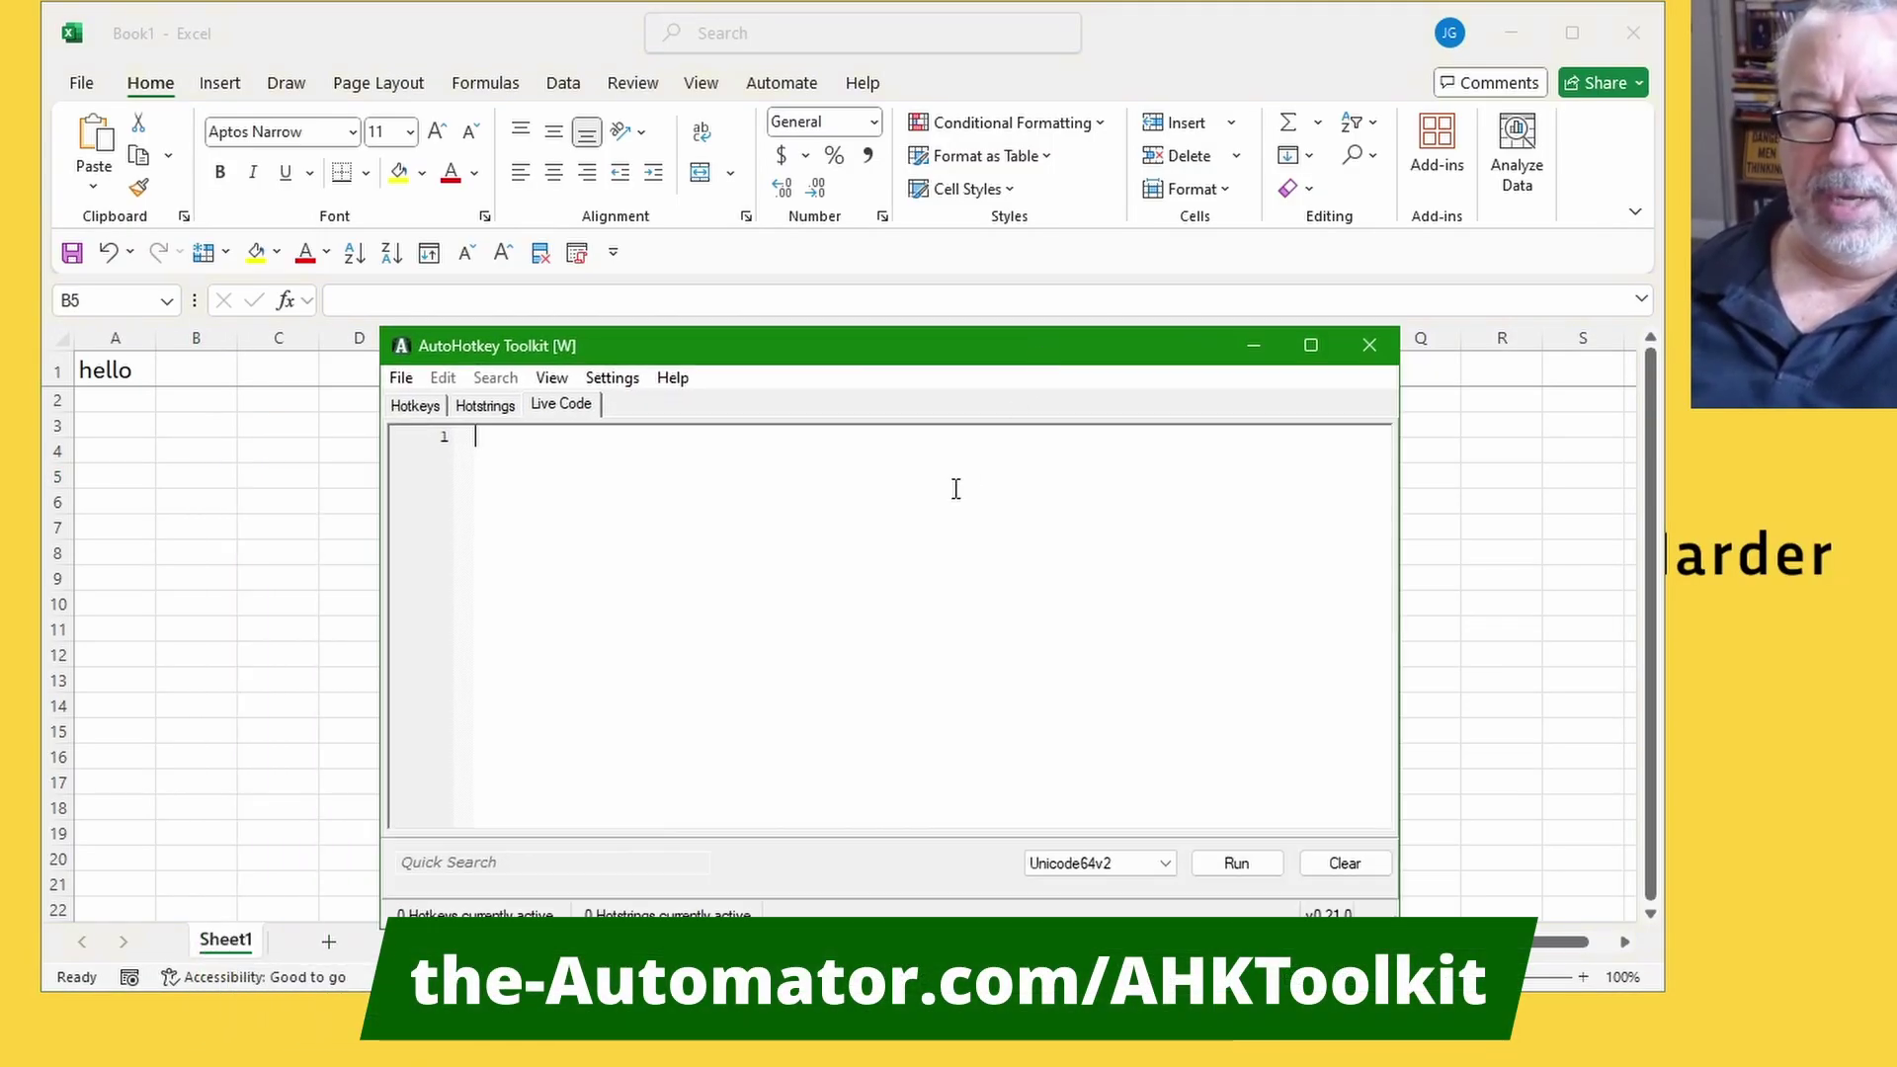
- Write the hotkey Browser_Back::Send "!08" in Live Code, checking Excel's key tip for Increase Font Size to get the code
{"action": "type", "text": "Brow"}
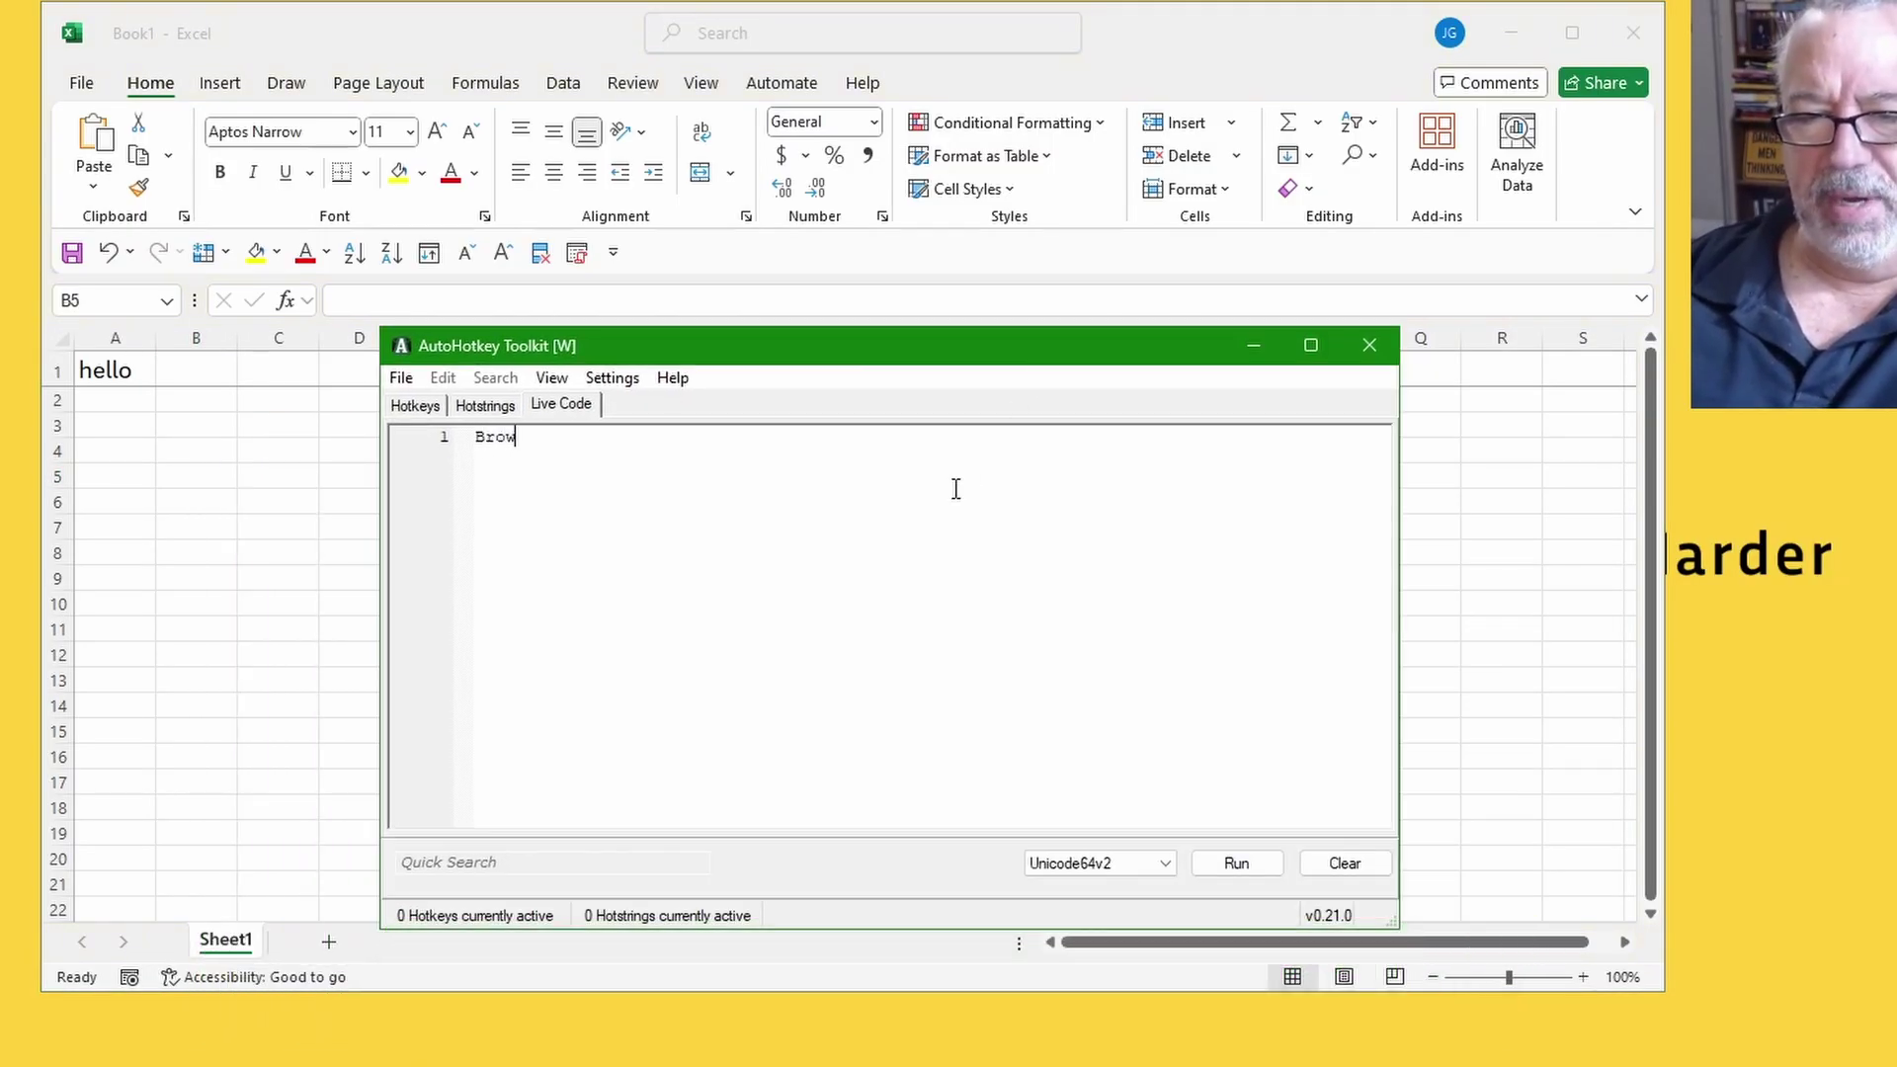
{"action": "type", "text": "ser_Back"}
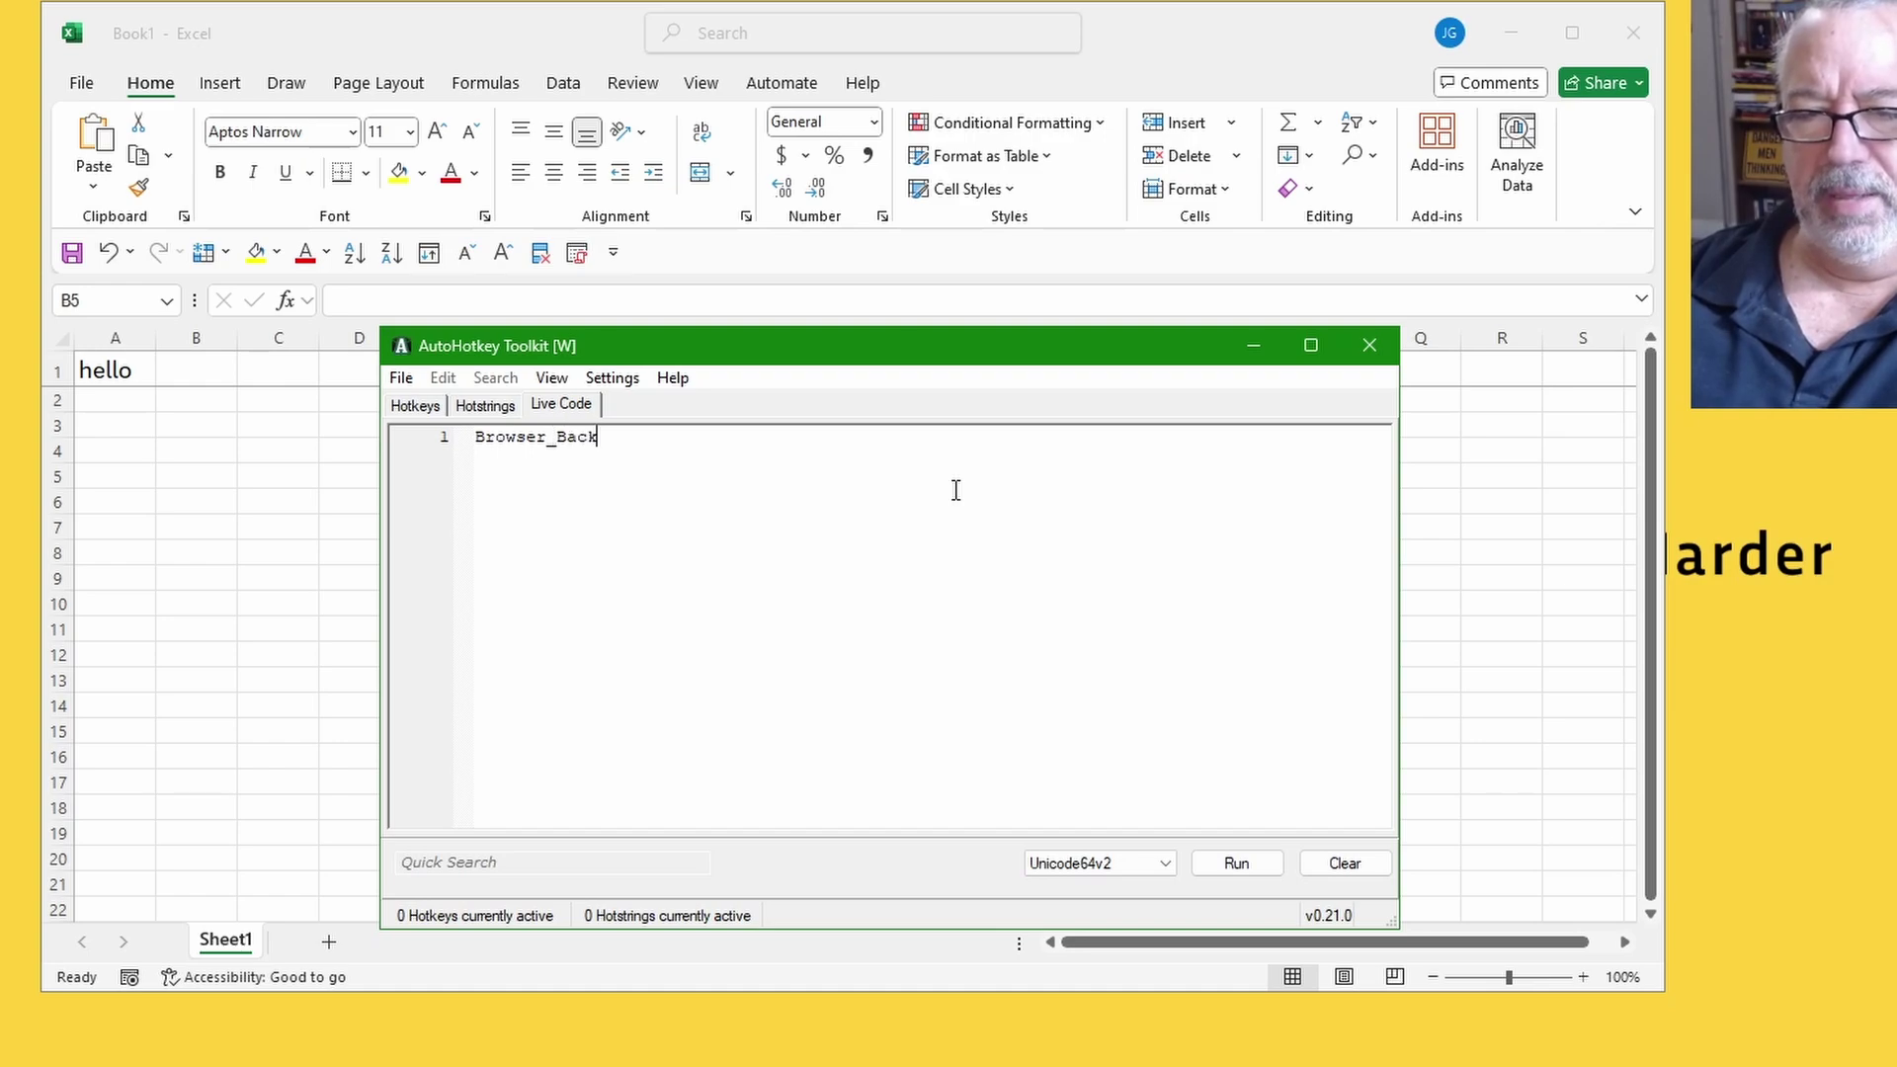
{"action": "type", "text": "::"}
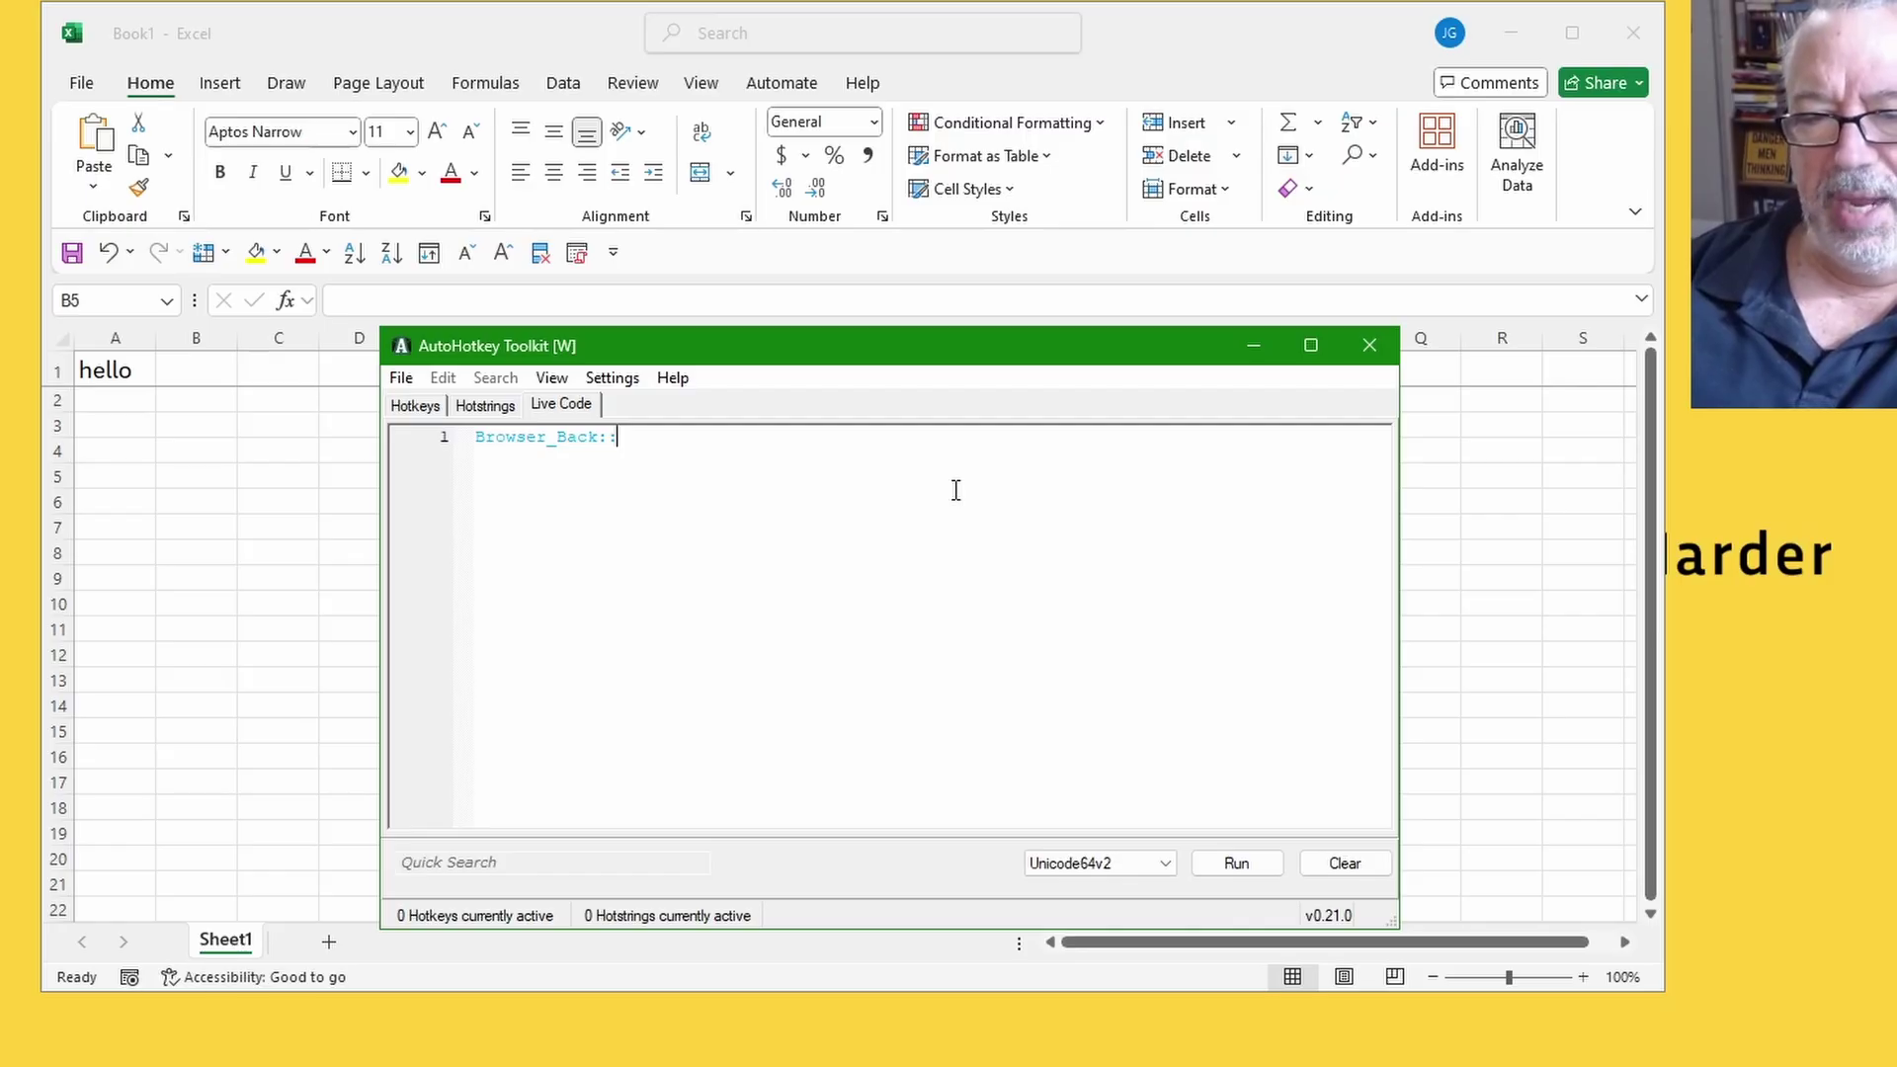
{"action": "type", "text": "Send \"!"}
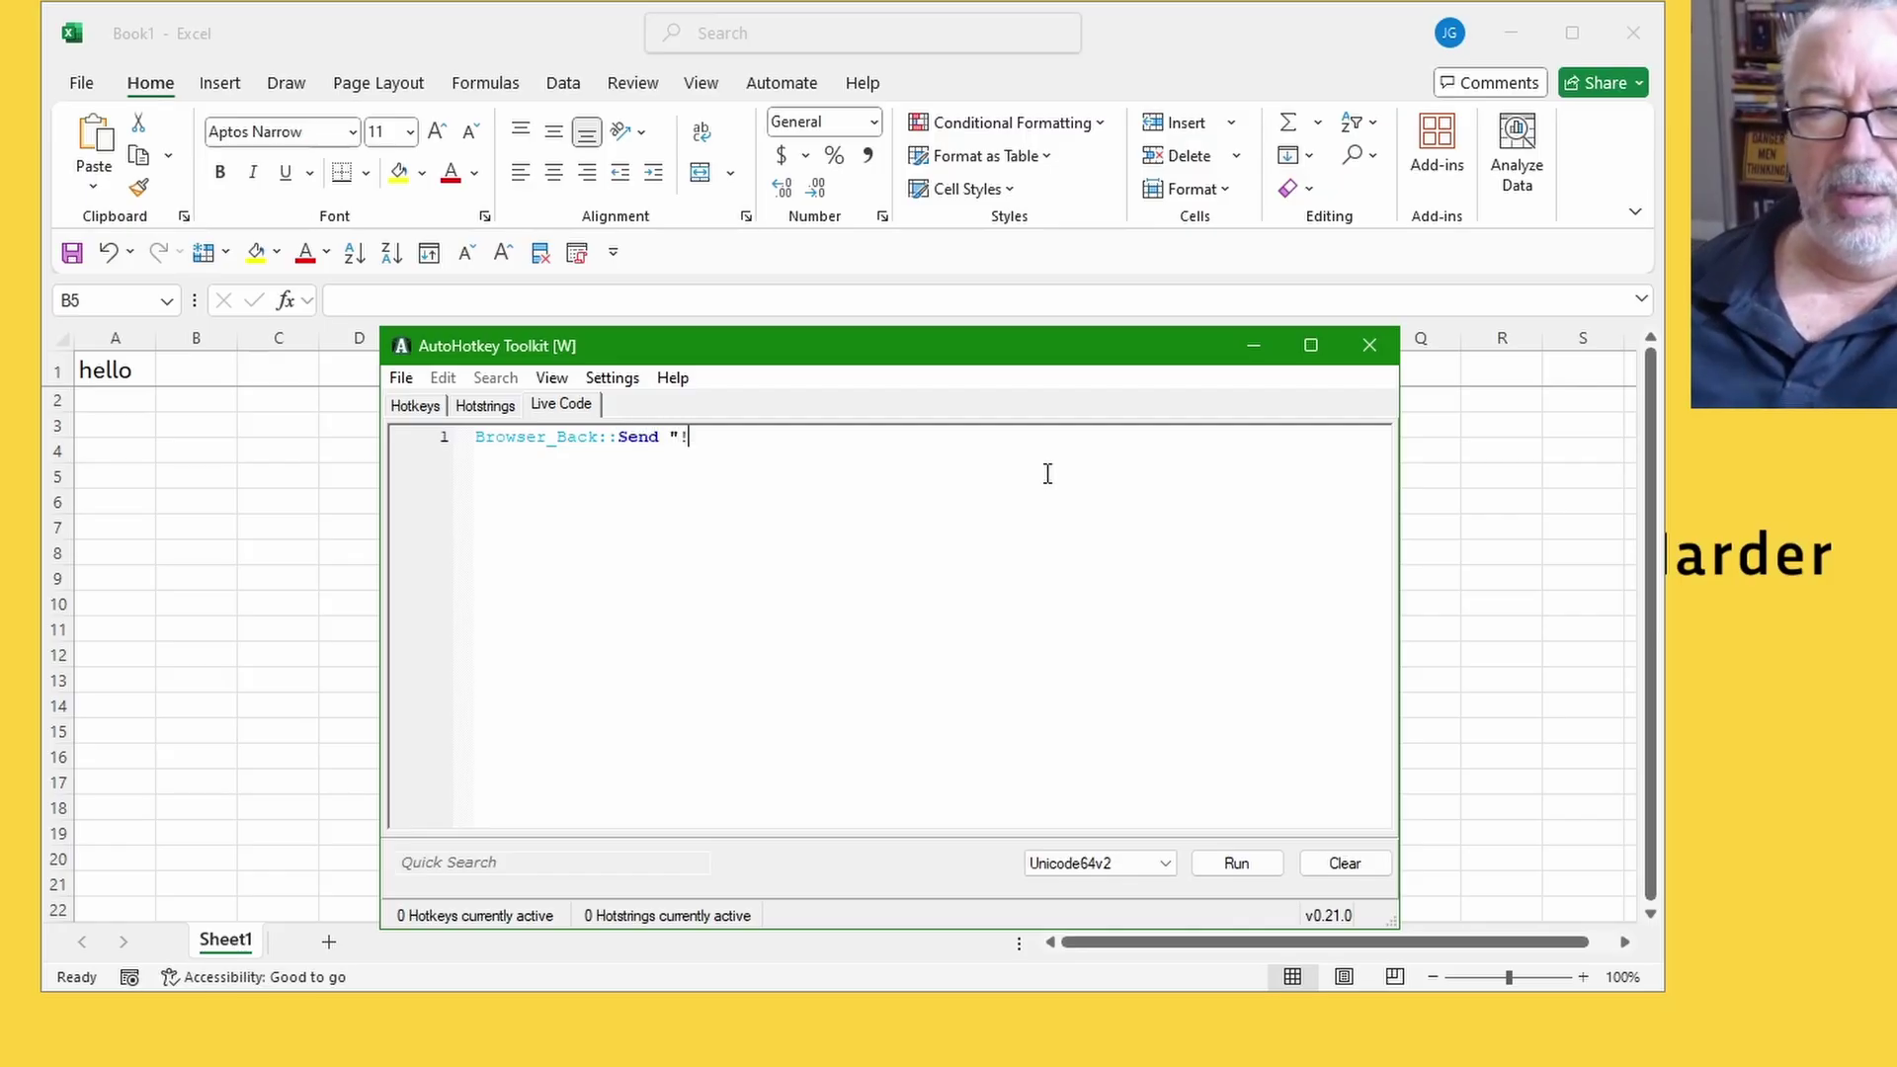
{"action": "left_click", "coordinate": [579, 26]}
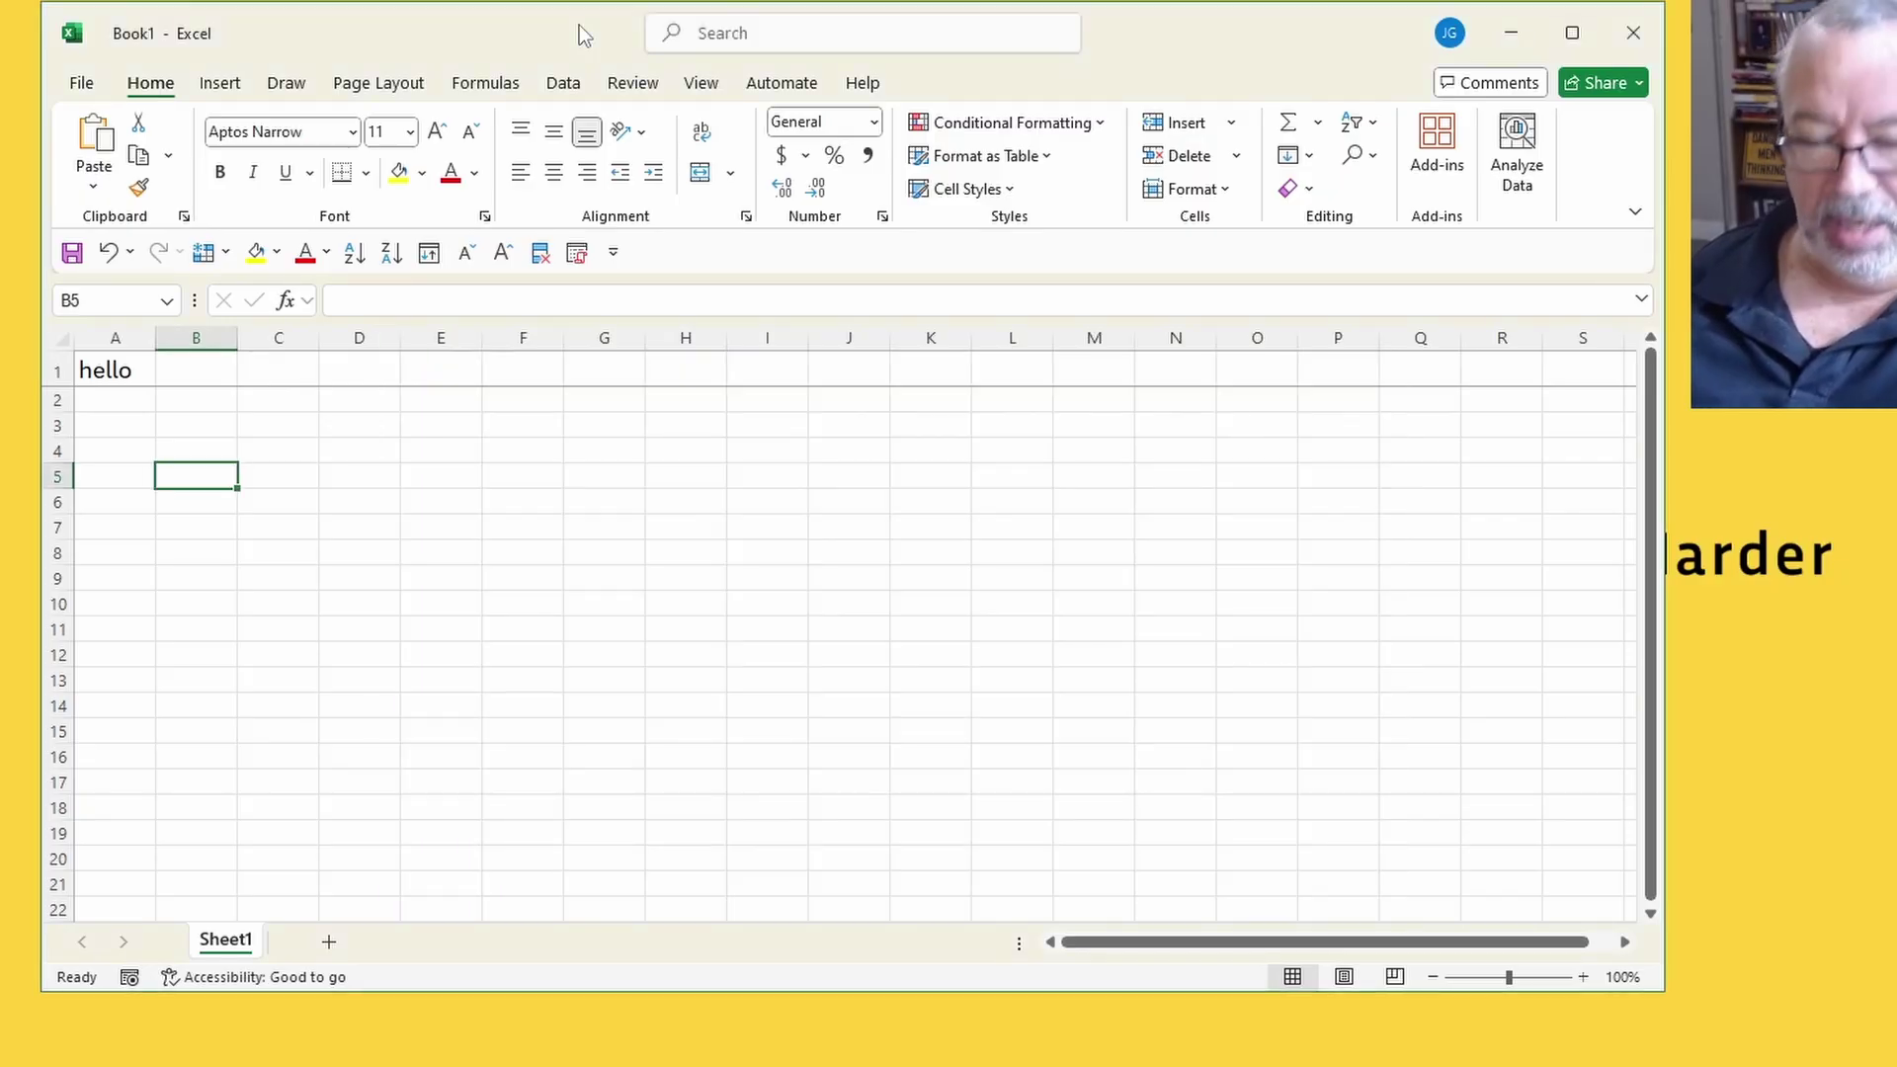
{"action": "key", "text": "alt"}
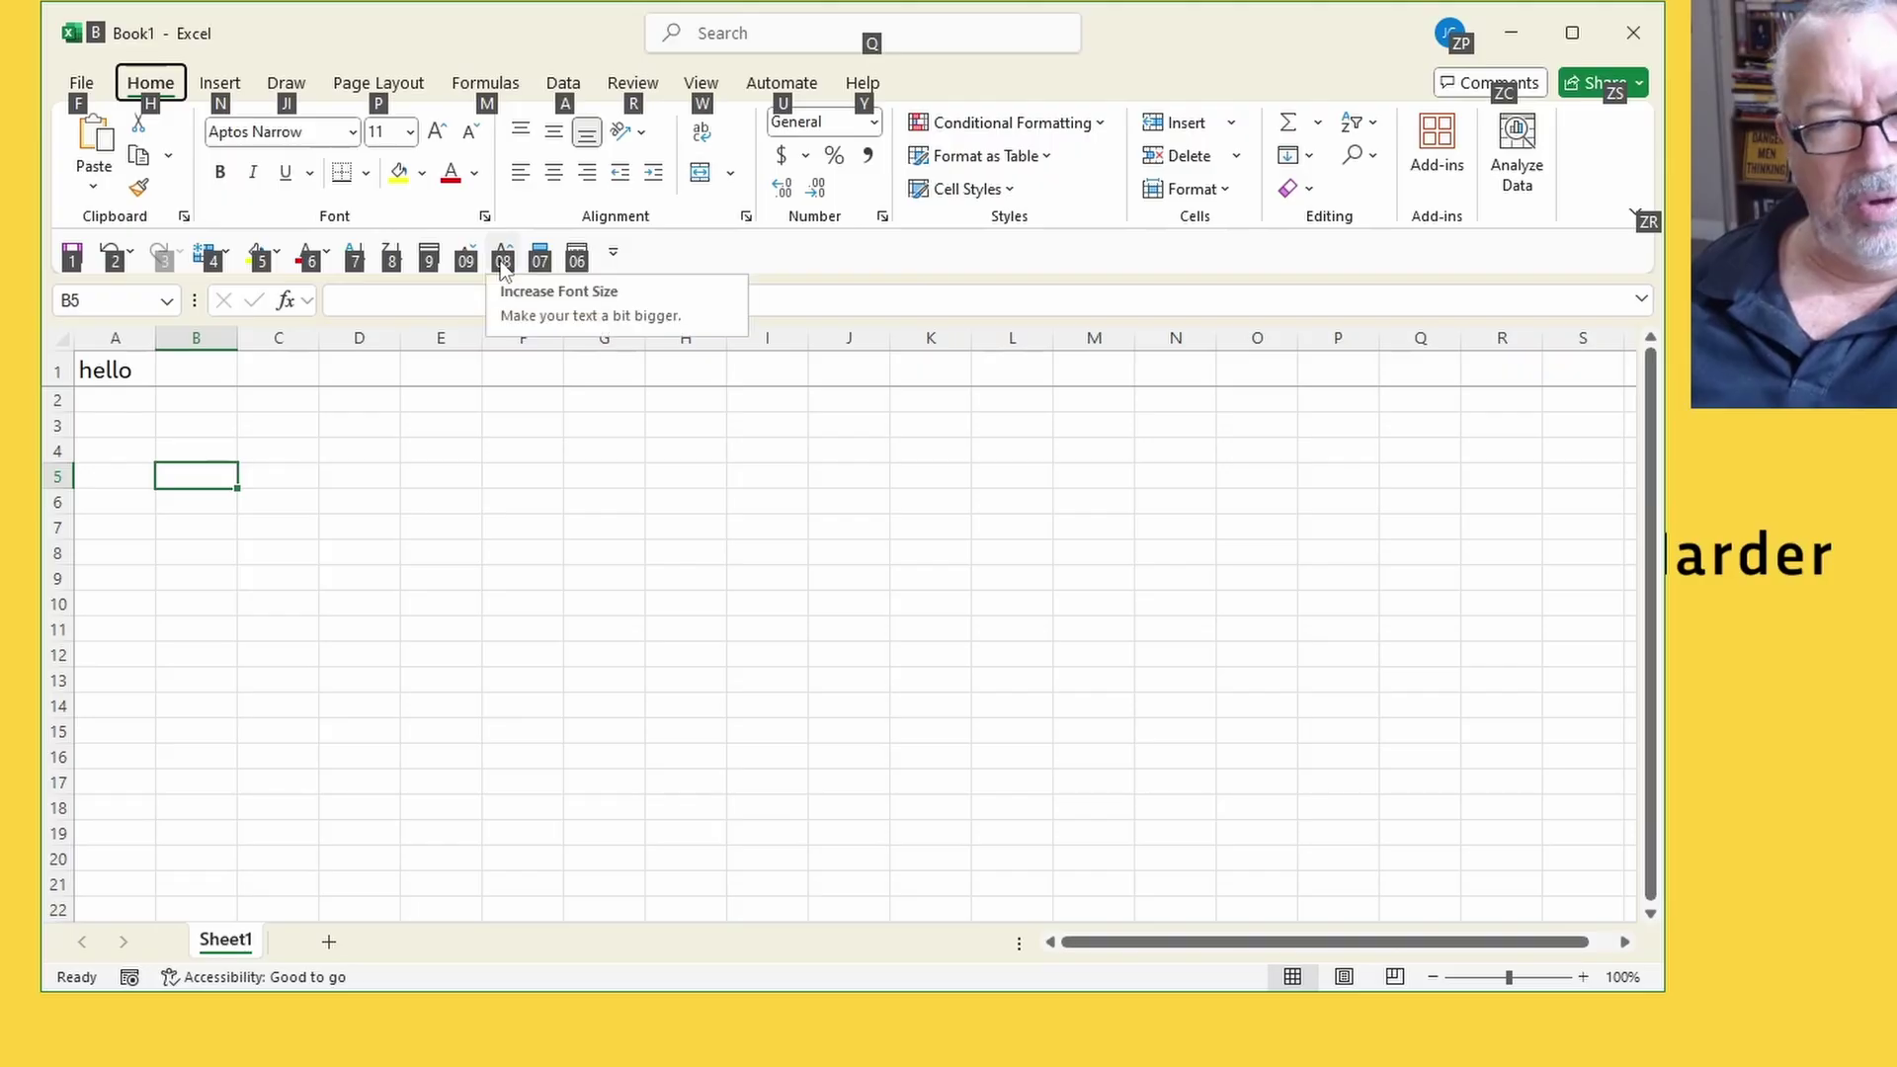
{"action": "key", "text": "super+w"}
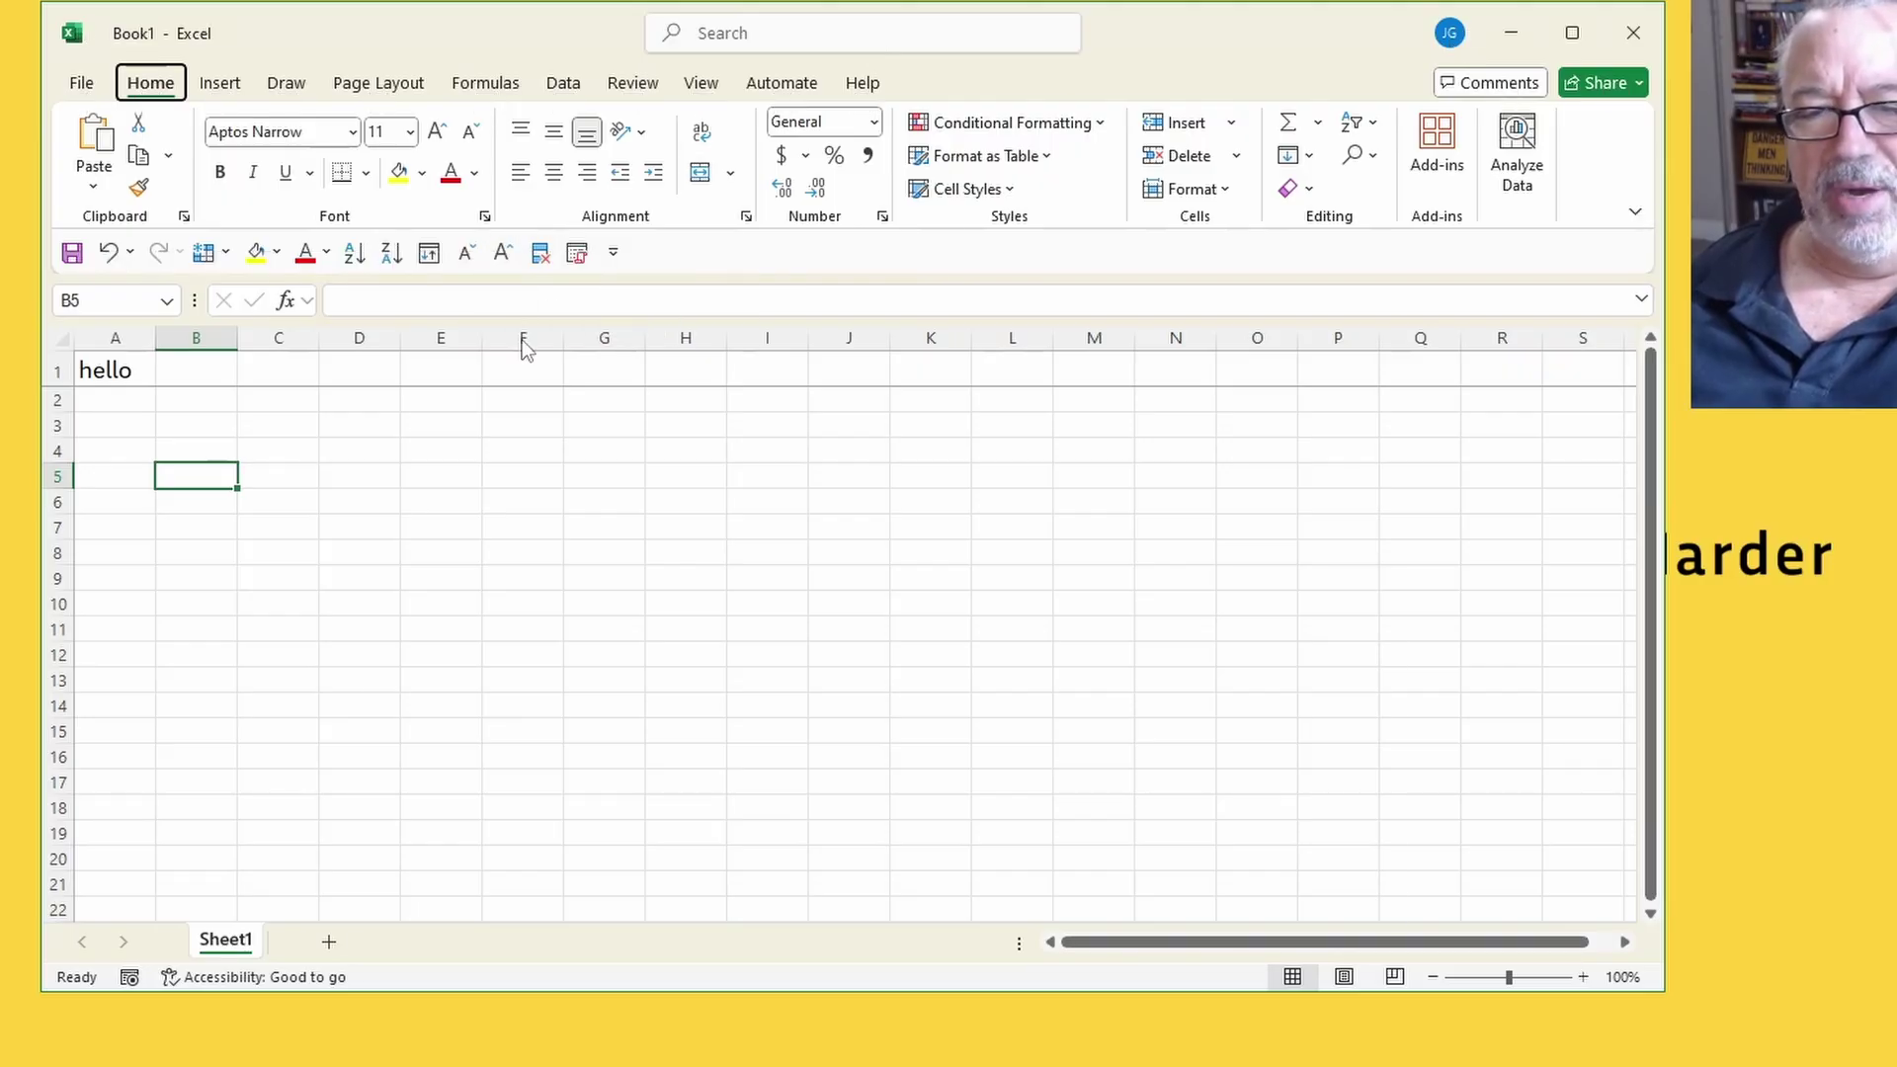
{"action": "type", "text": "08\""}
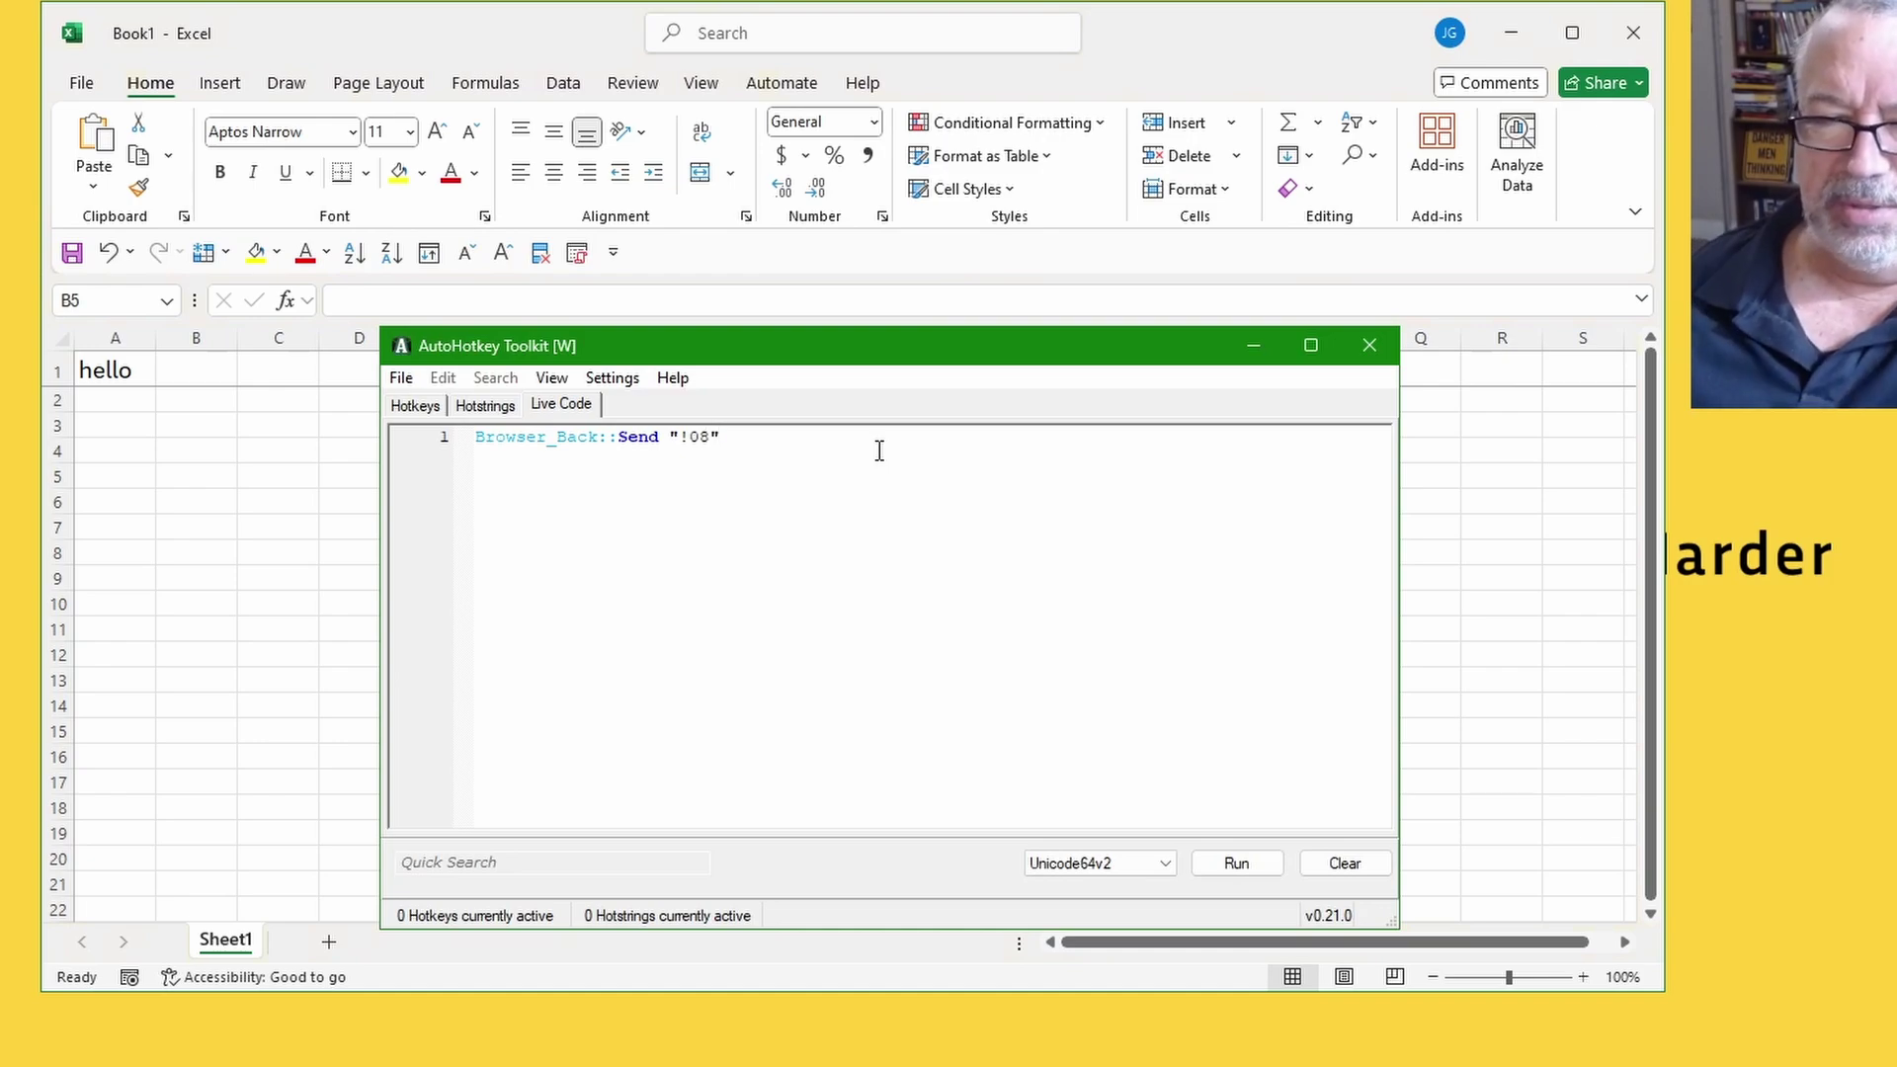
- Run the hotkey script and use it in Excel to enlarge the text in cell A1 to 48 pt
{"action": "left_click", "coordinate": [1265, 862]}
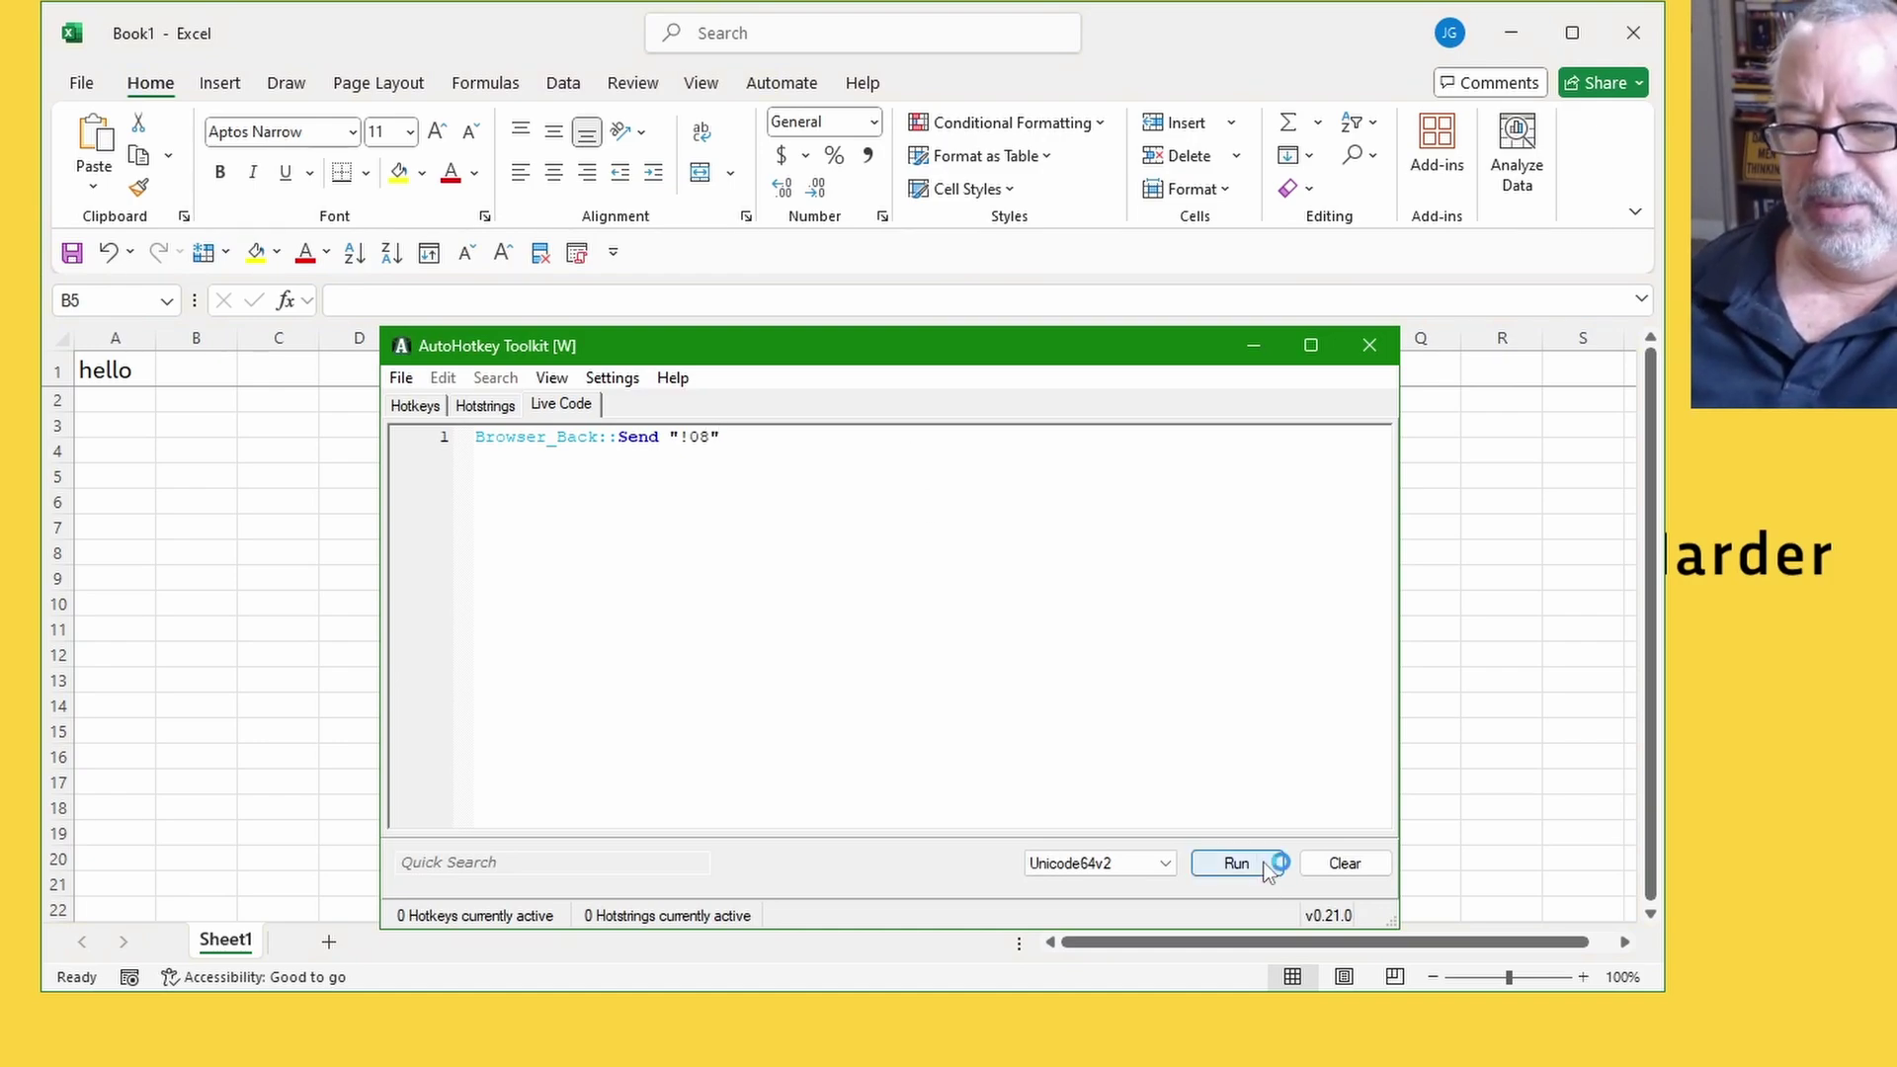
{"action": "left_click", "coordinate": [561, 70]}
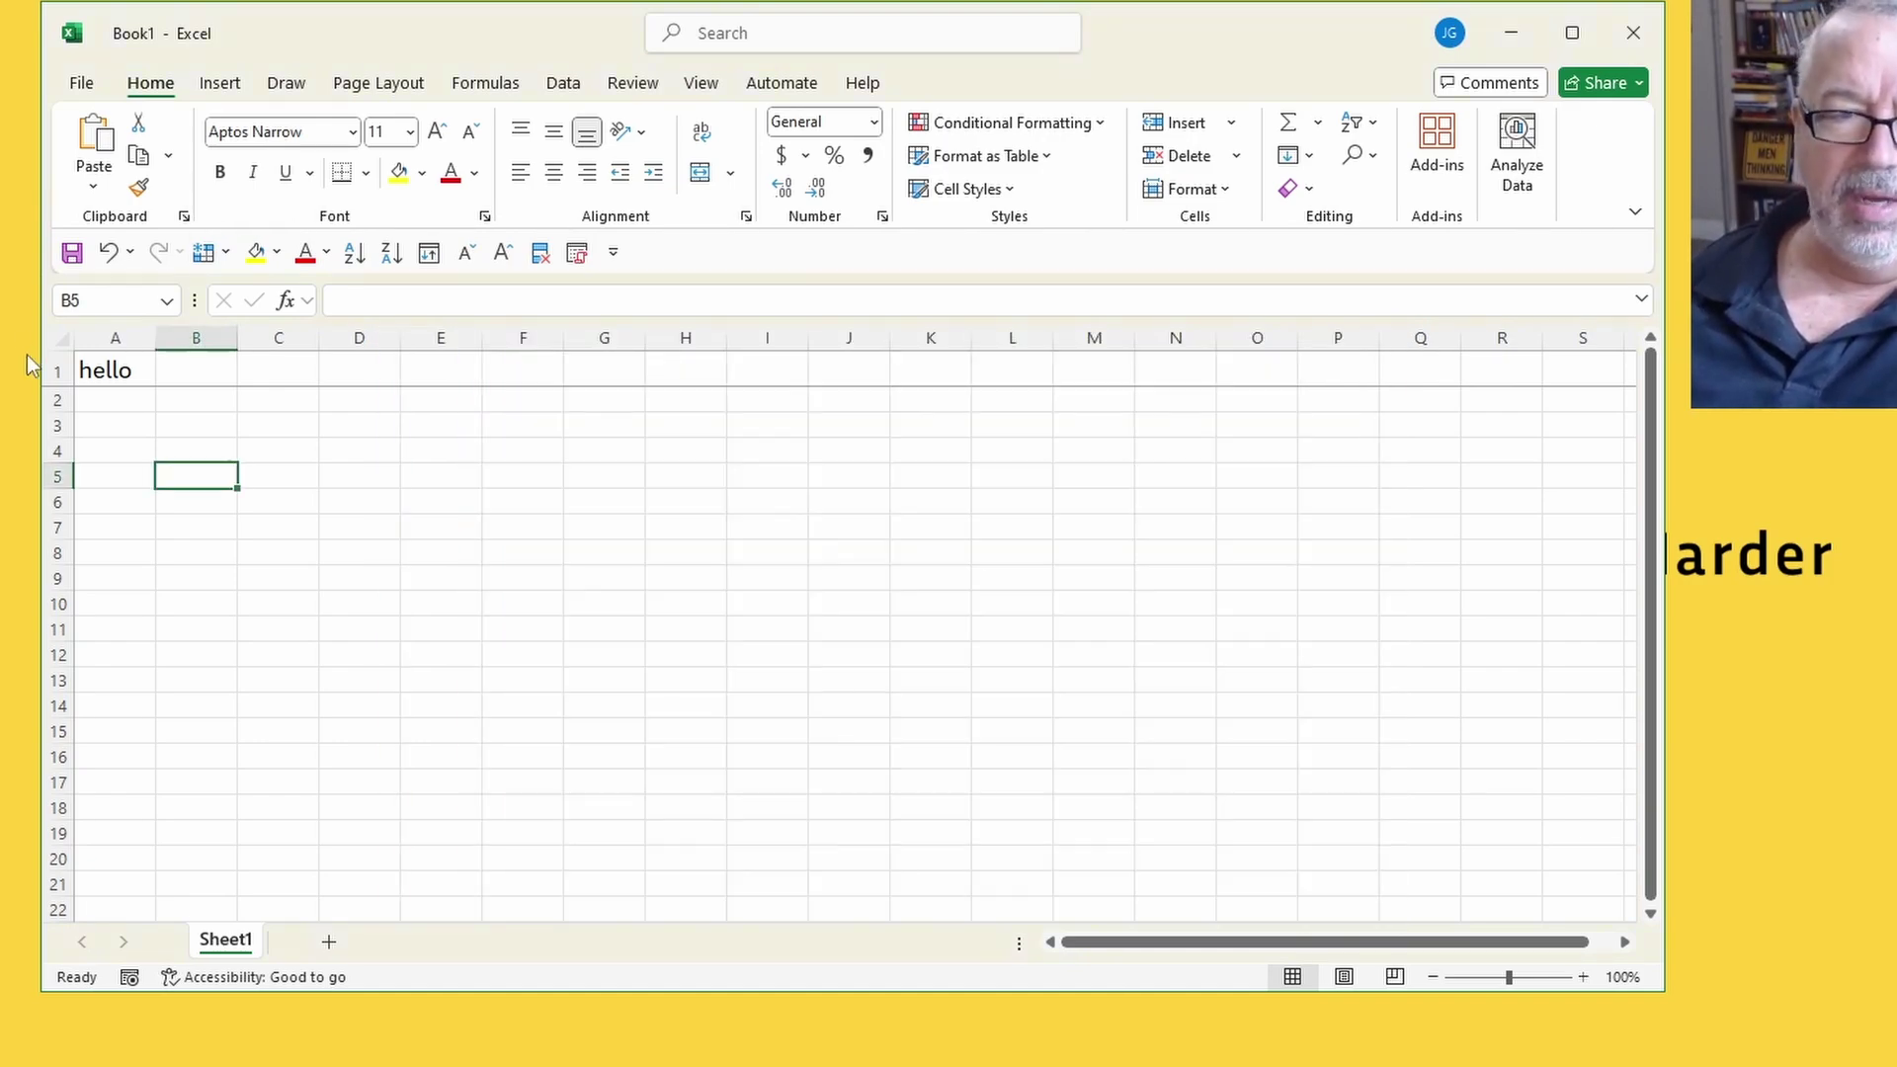
{"action": "left_click", "coordinate": [98, 368]}
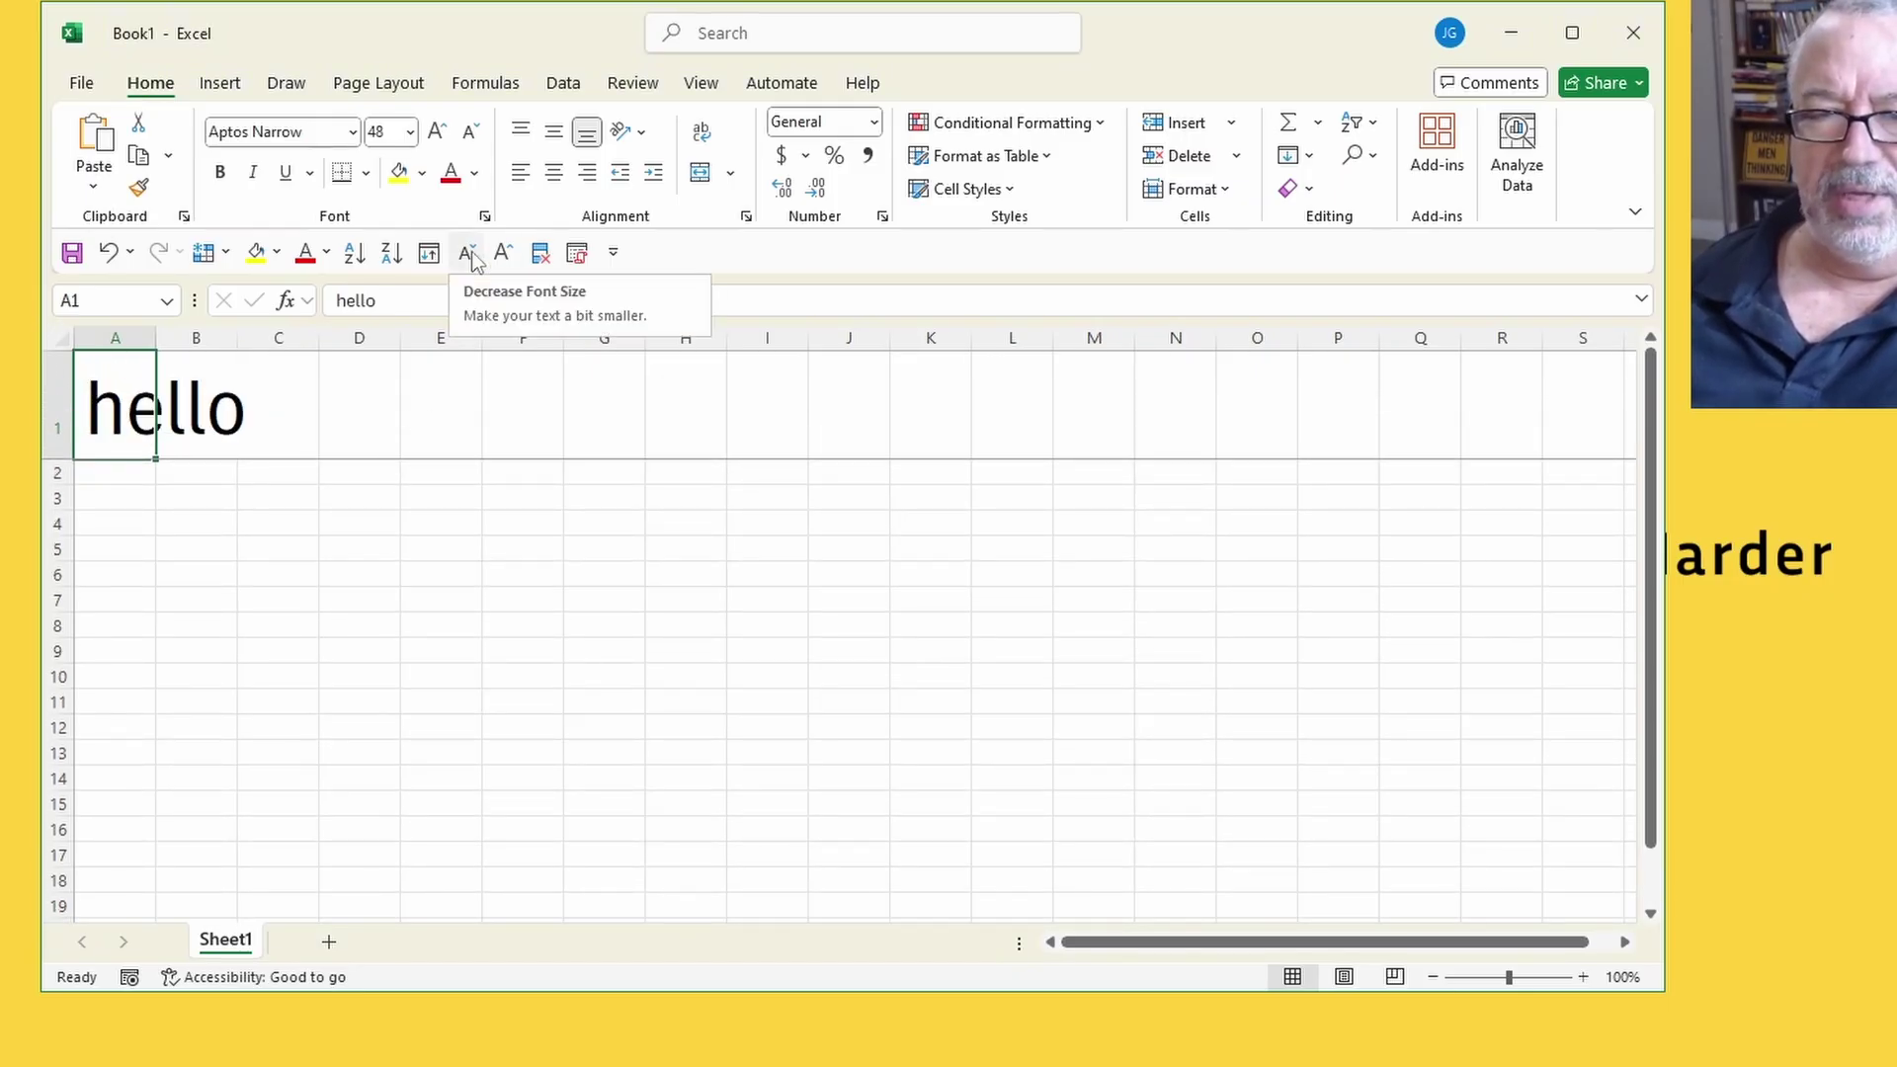
- Check Excel's key tip for Decrease Font Size and add Browser_Forward::Send "!09" as the script's second line in AutoHotkey Toolkit
{"action": "key", "text": "alt"}
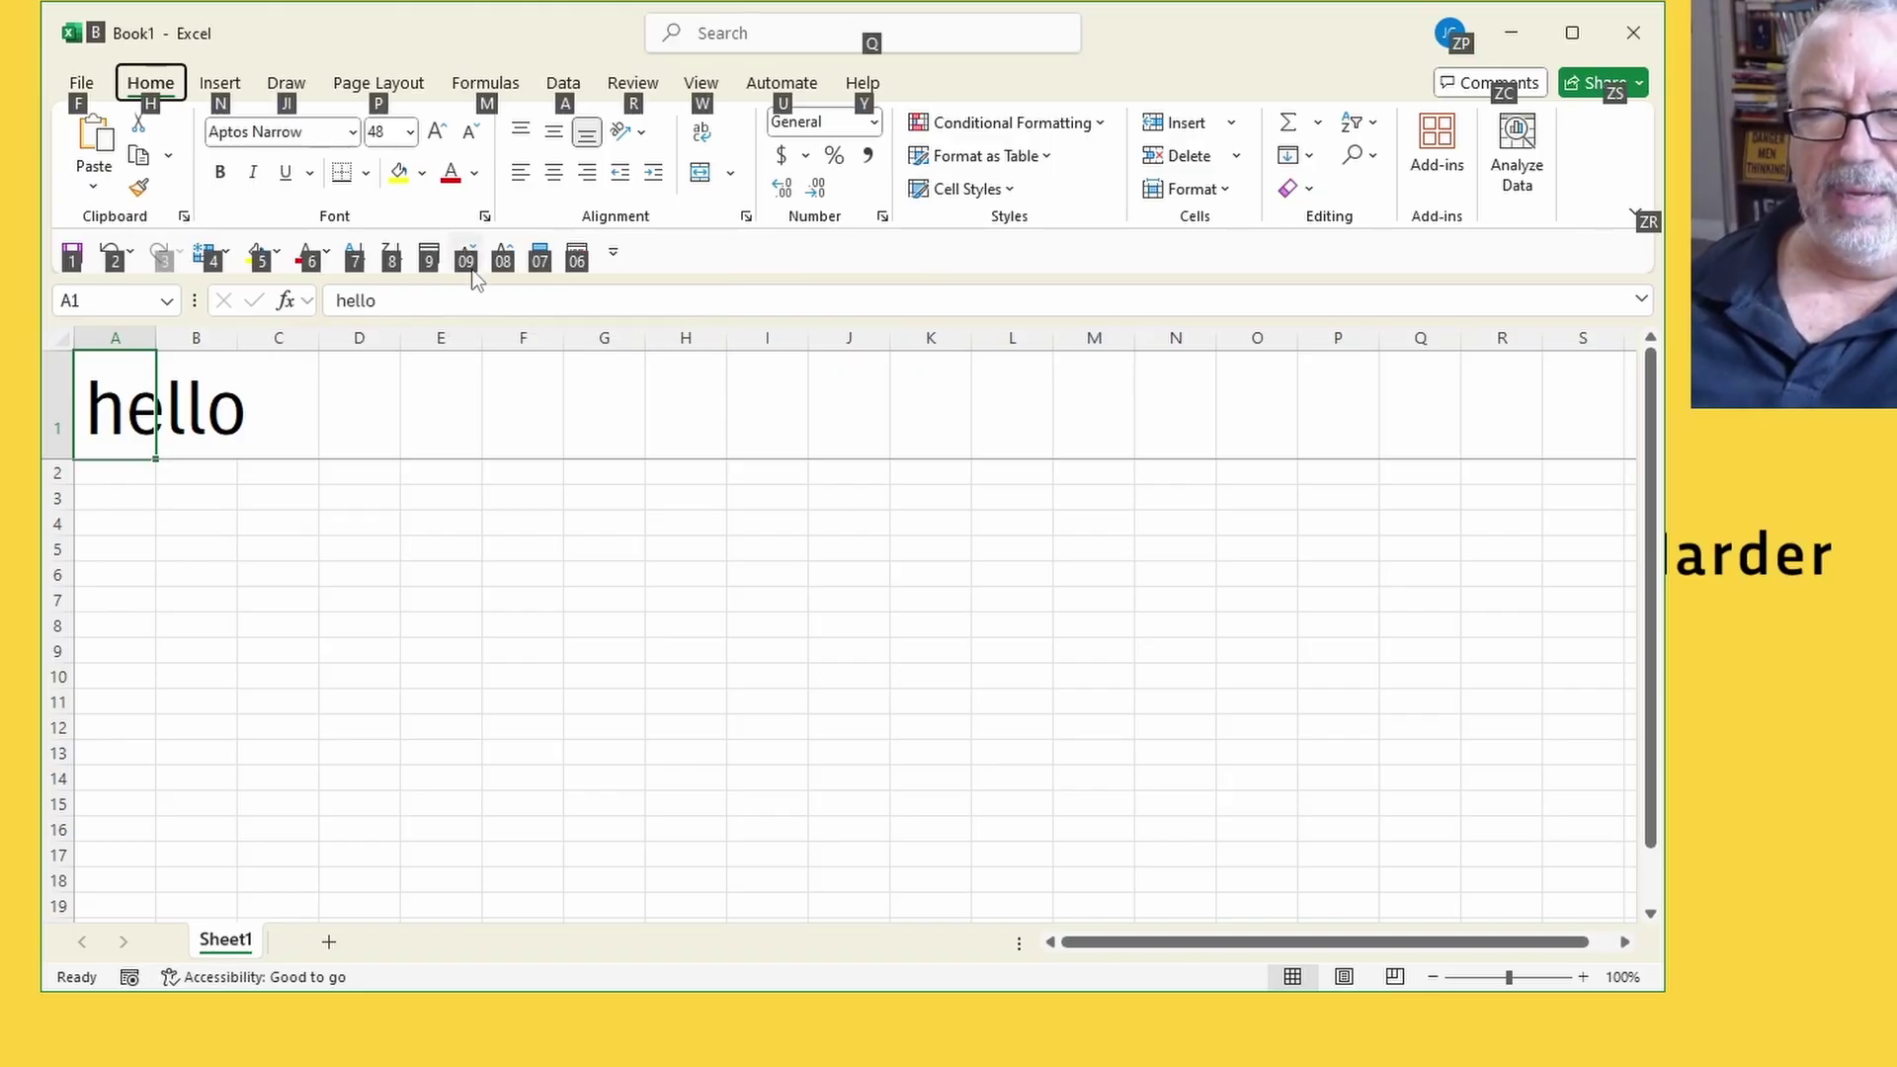
{"action": "key", "text": "alt+Tab"}
{"action": "left_click", "coordinate": [767, 450]}
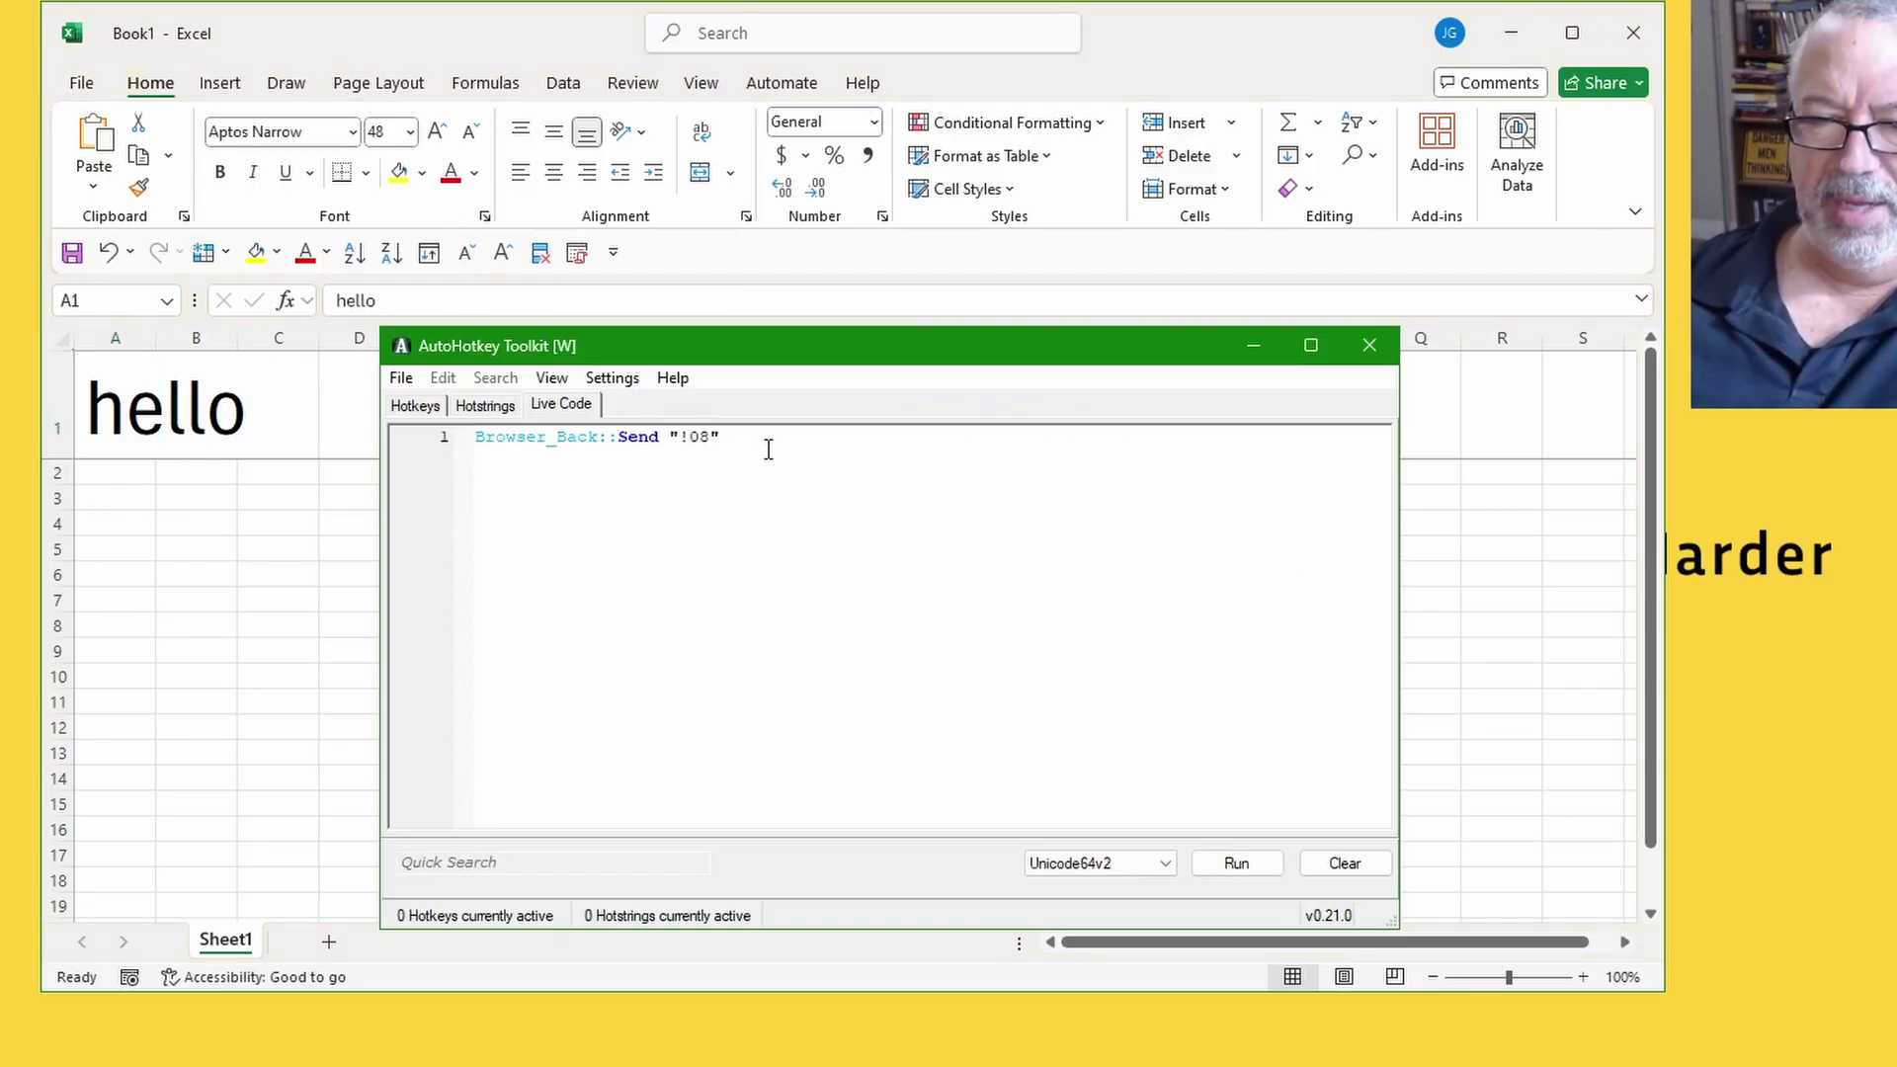
{"action": "type", "text": "Bro"}
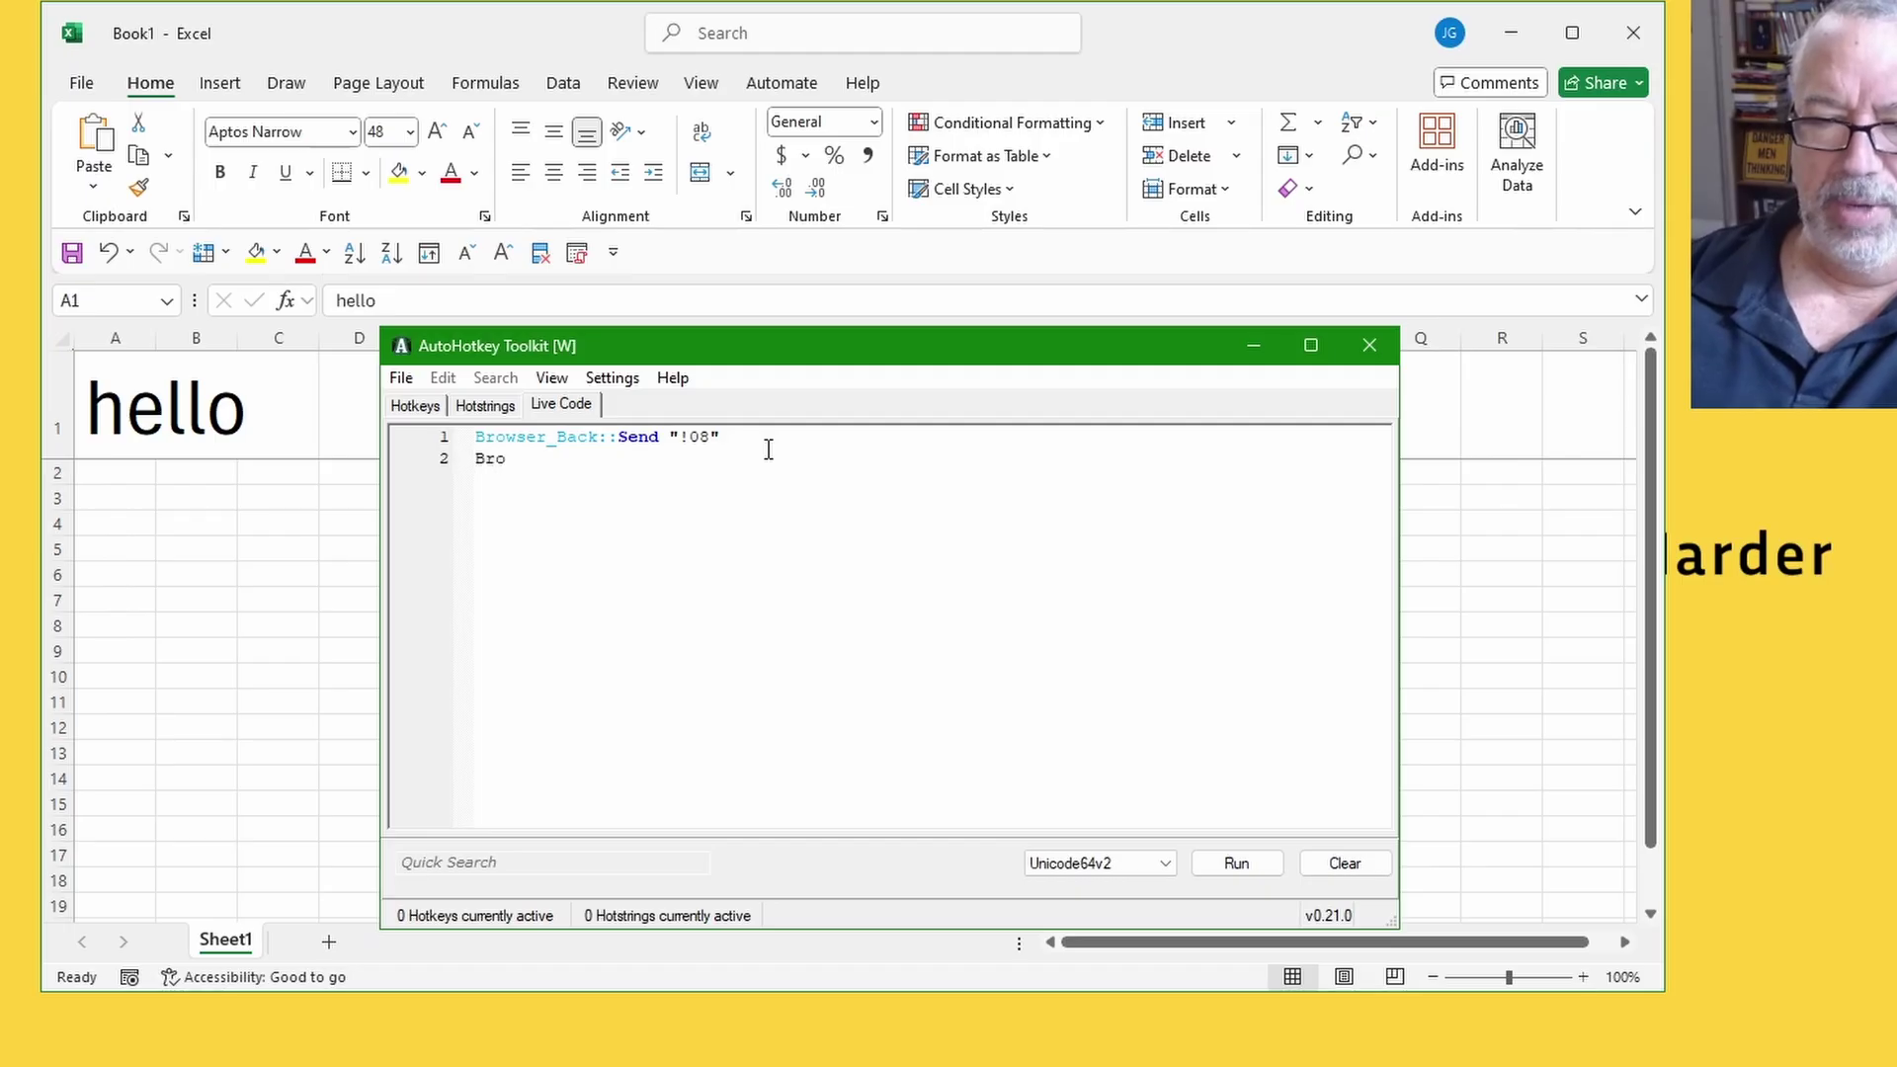
{"action": "type", "text": "wser_Forw"}
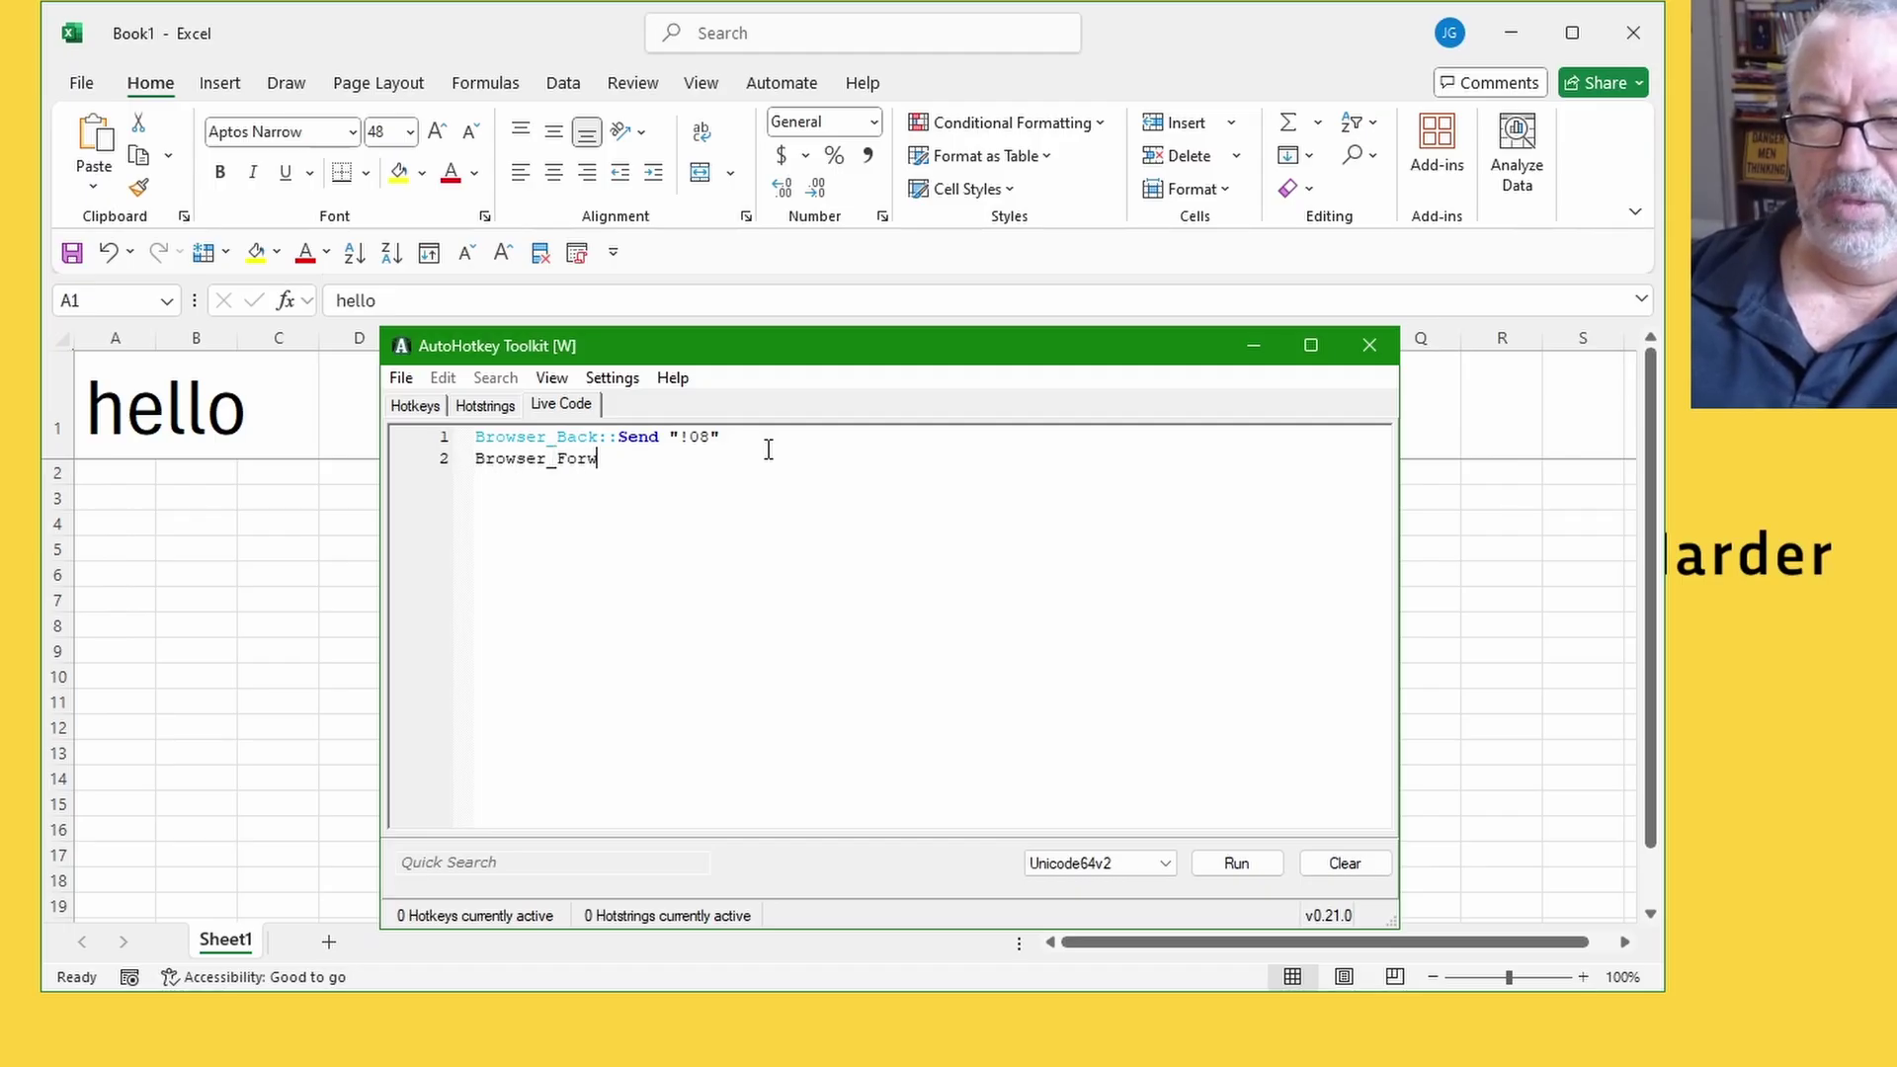
{"action": "type", "text": "ard::Send \"!0"}
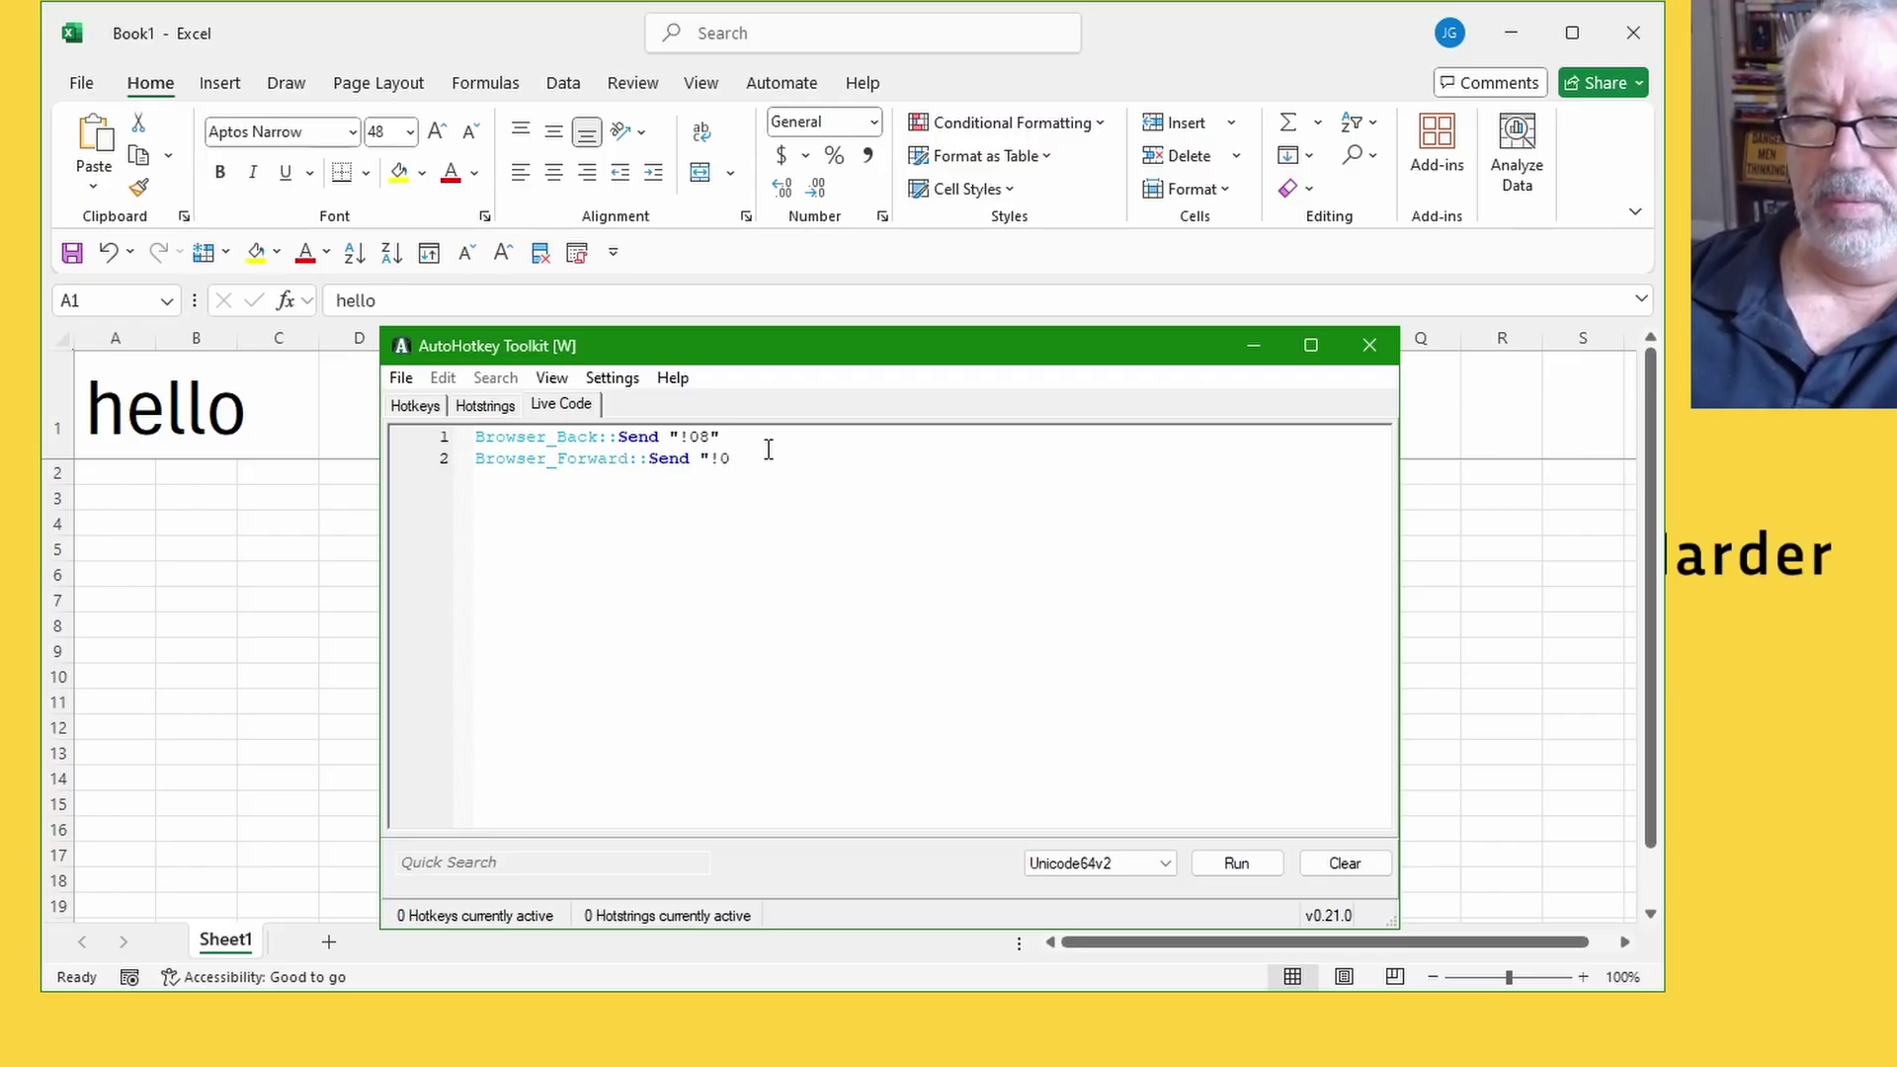
{"action": "type", "text": "9\""}
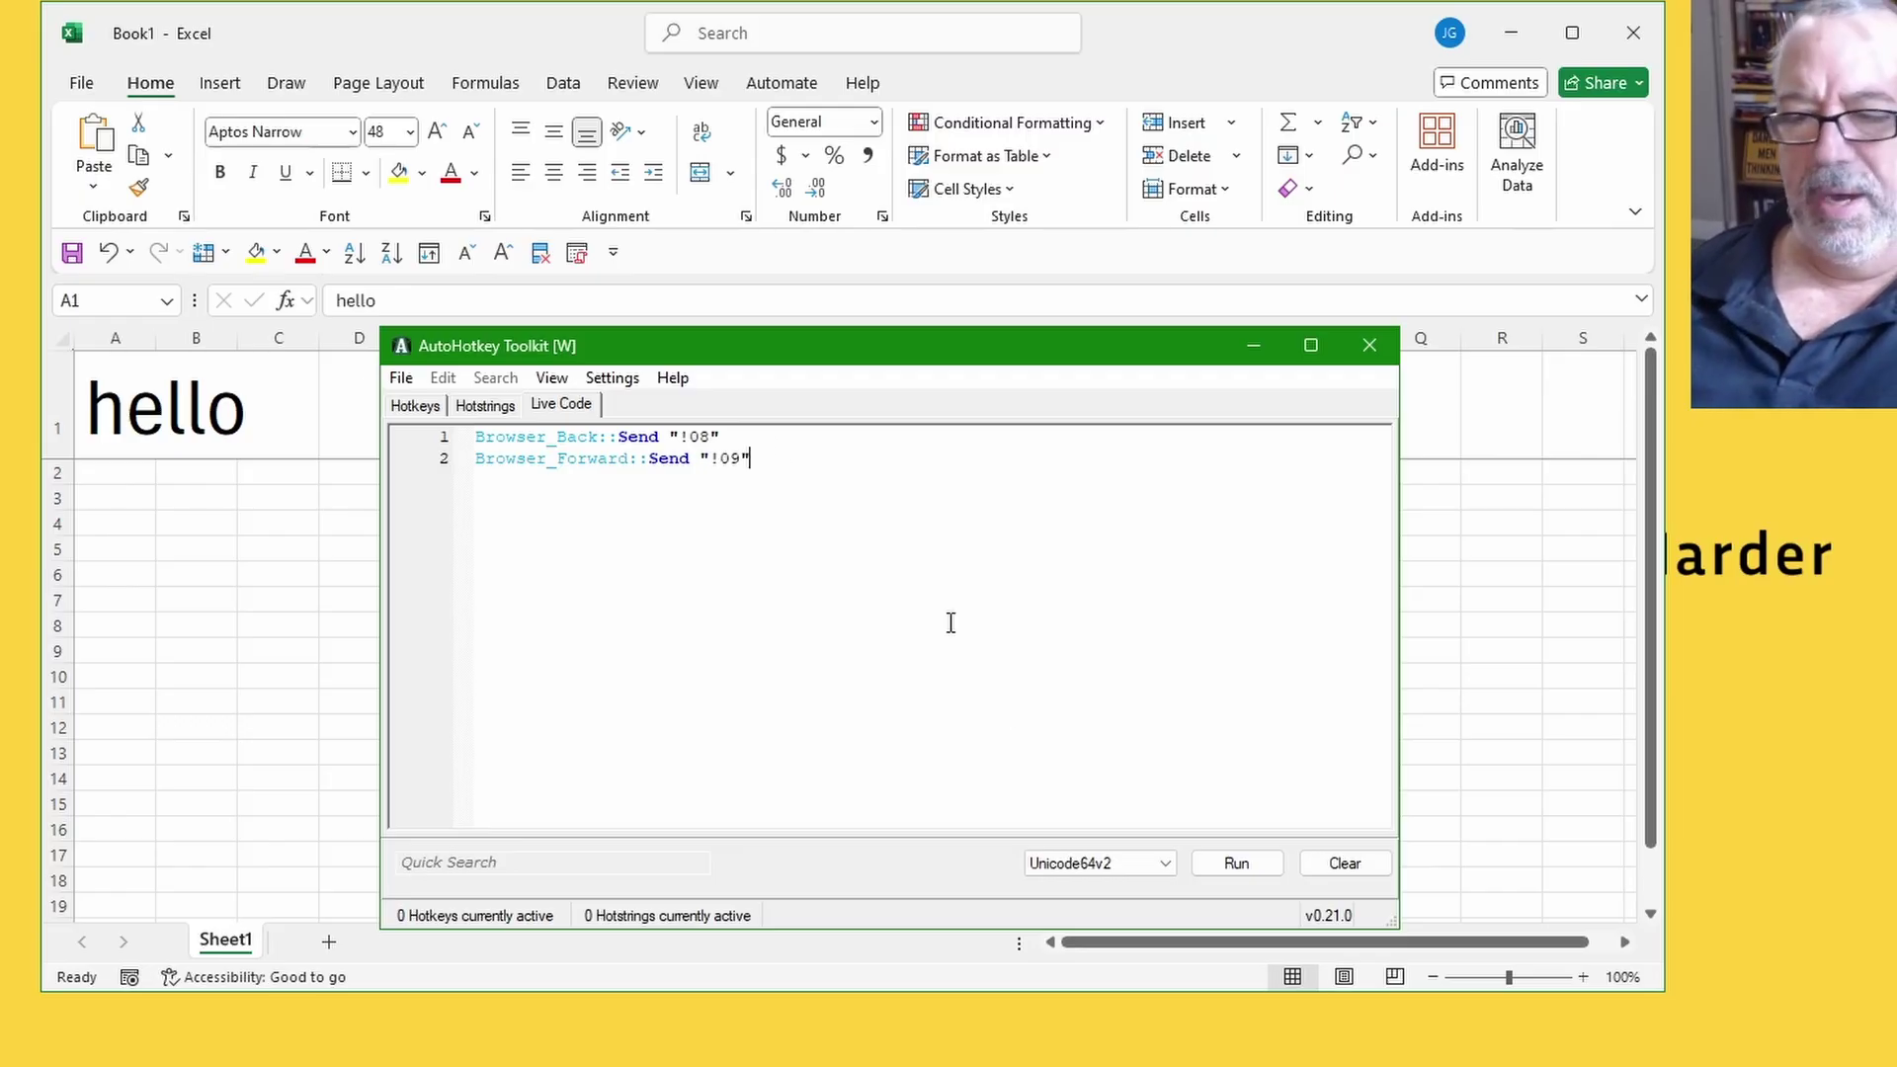
- Run the two-line script and test decreasing and increasing the font size of cell A1 in Excel, ending at 22 pt
{"action": "left_click", "coordinate": [1241, 864]}
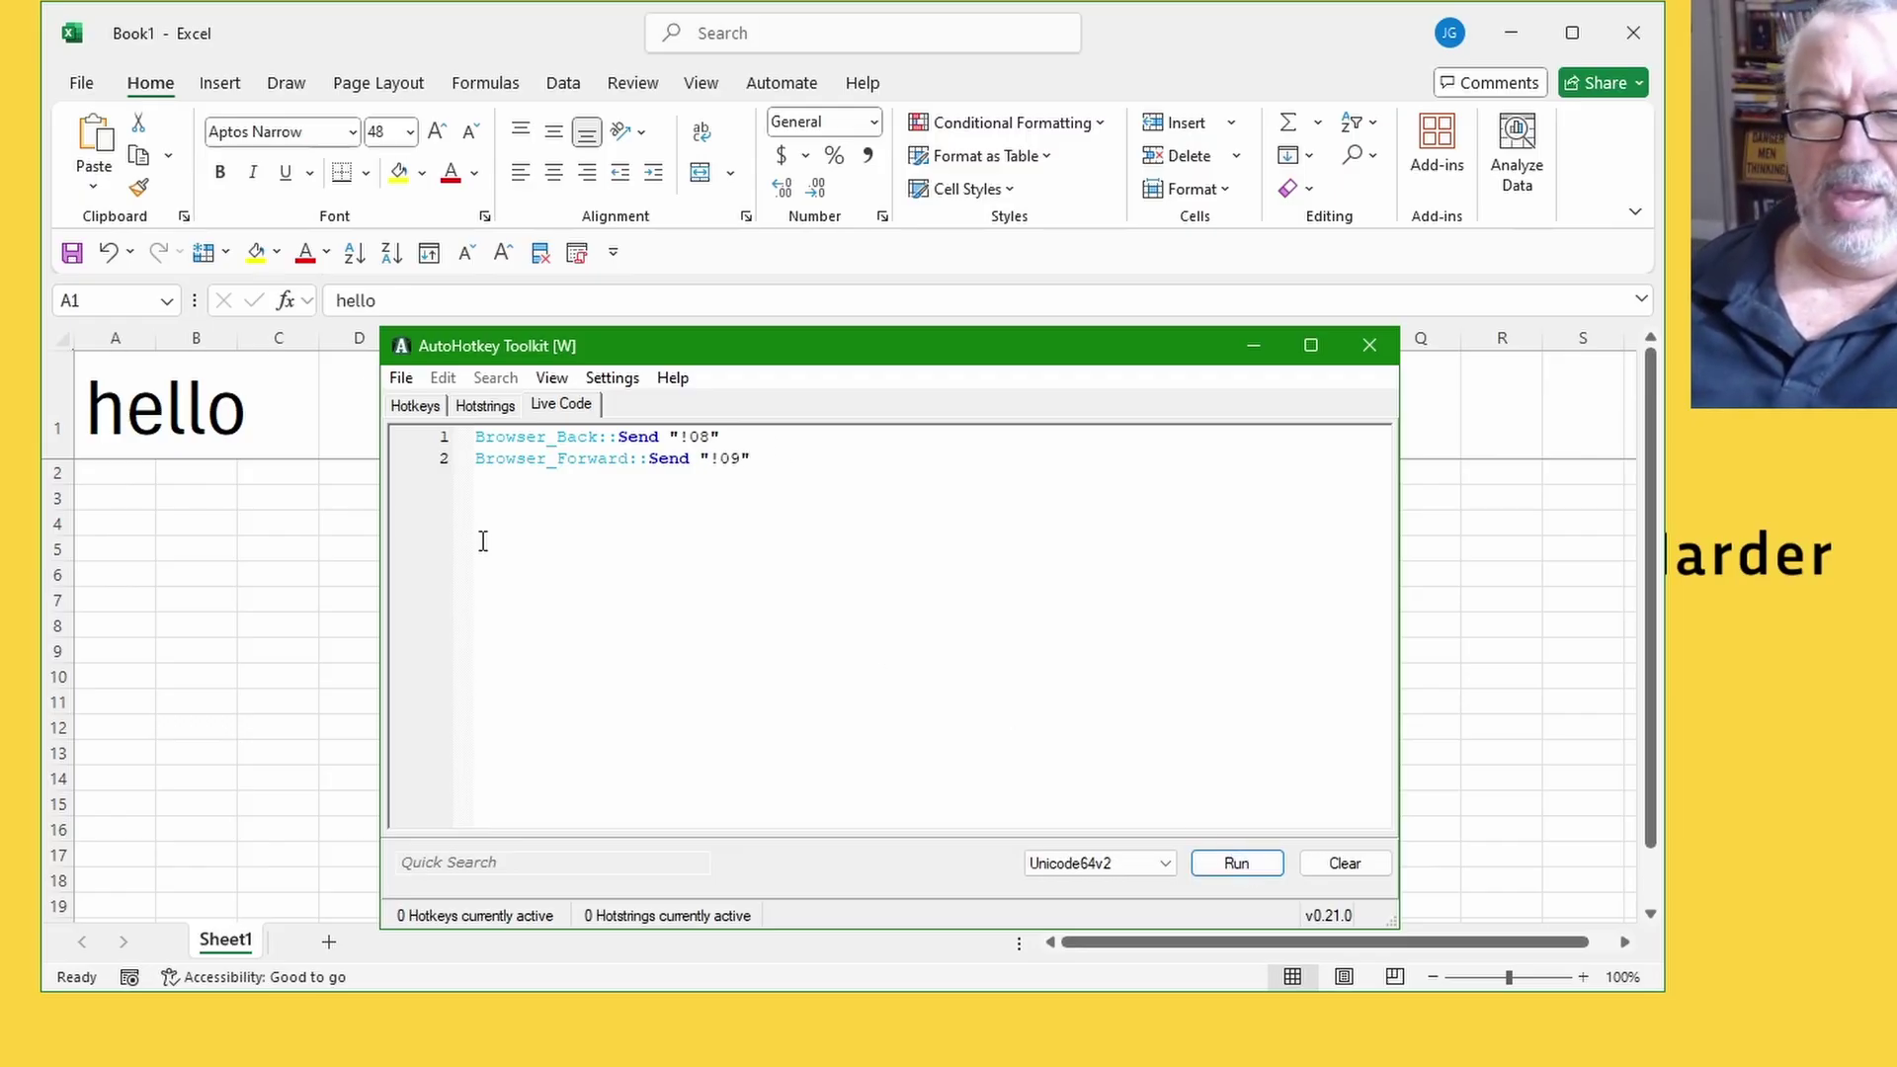
{"action": "left_click", "coordinate": [214, 423]}
{"action": "left_click", "coordinate": [211, 523]}
{"action": "left_click", "coordinate": [119, 416]}
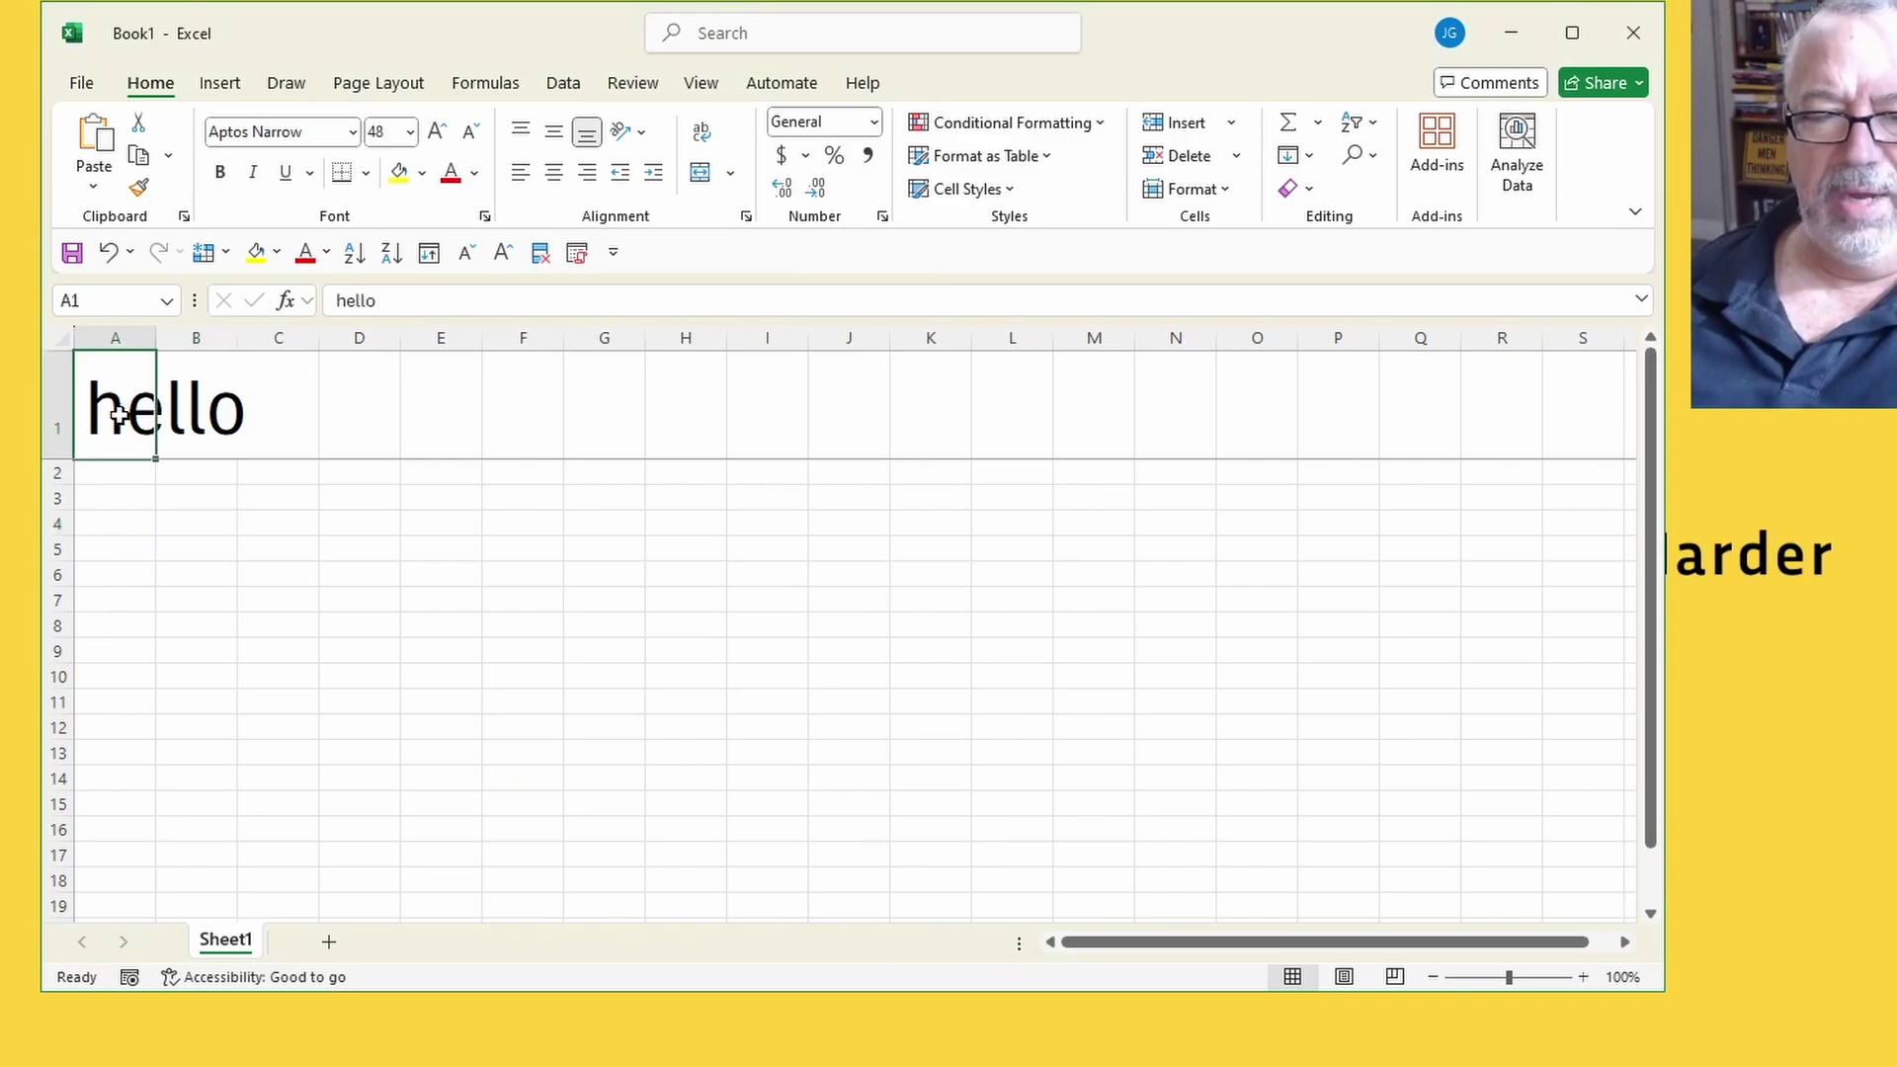
{"action": "key", "text": "ctrl+shift+comma"}
{"action": "key", "text": "ctrl+shift+comma"}
{"action": "key", "text": "ctrl+shift+comma"}
{"action": "key", "text": "ctrl+shift+comma"}
{"action": "key", "text": "ctrl+shift+comma"}
{"action": "key", "text": "ctrl+shift+comma"}
{"action": "key", "text": "ctrl+shift+comma"}
{"action": "key", "text": "ctrl+shift+comma"}
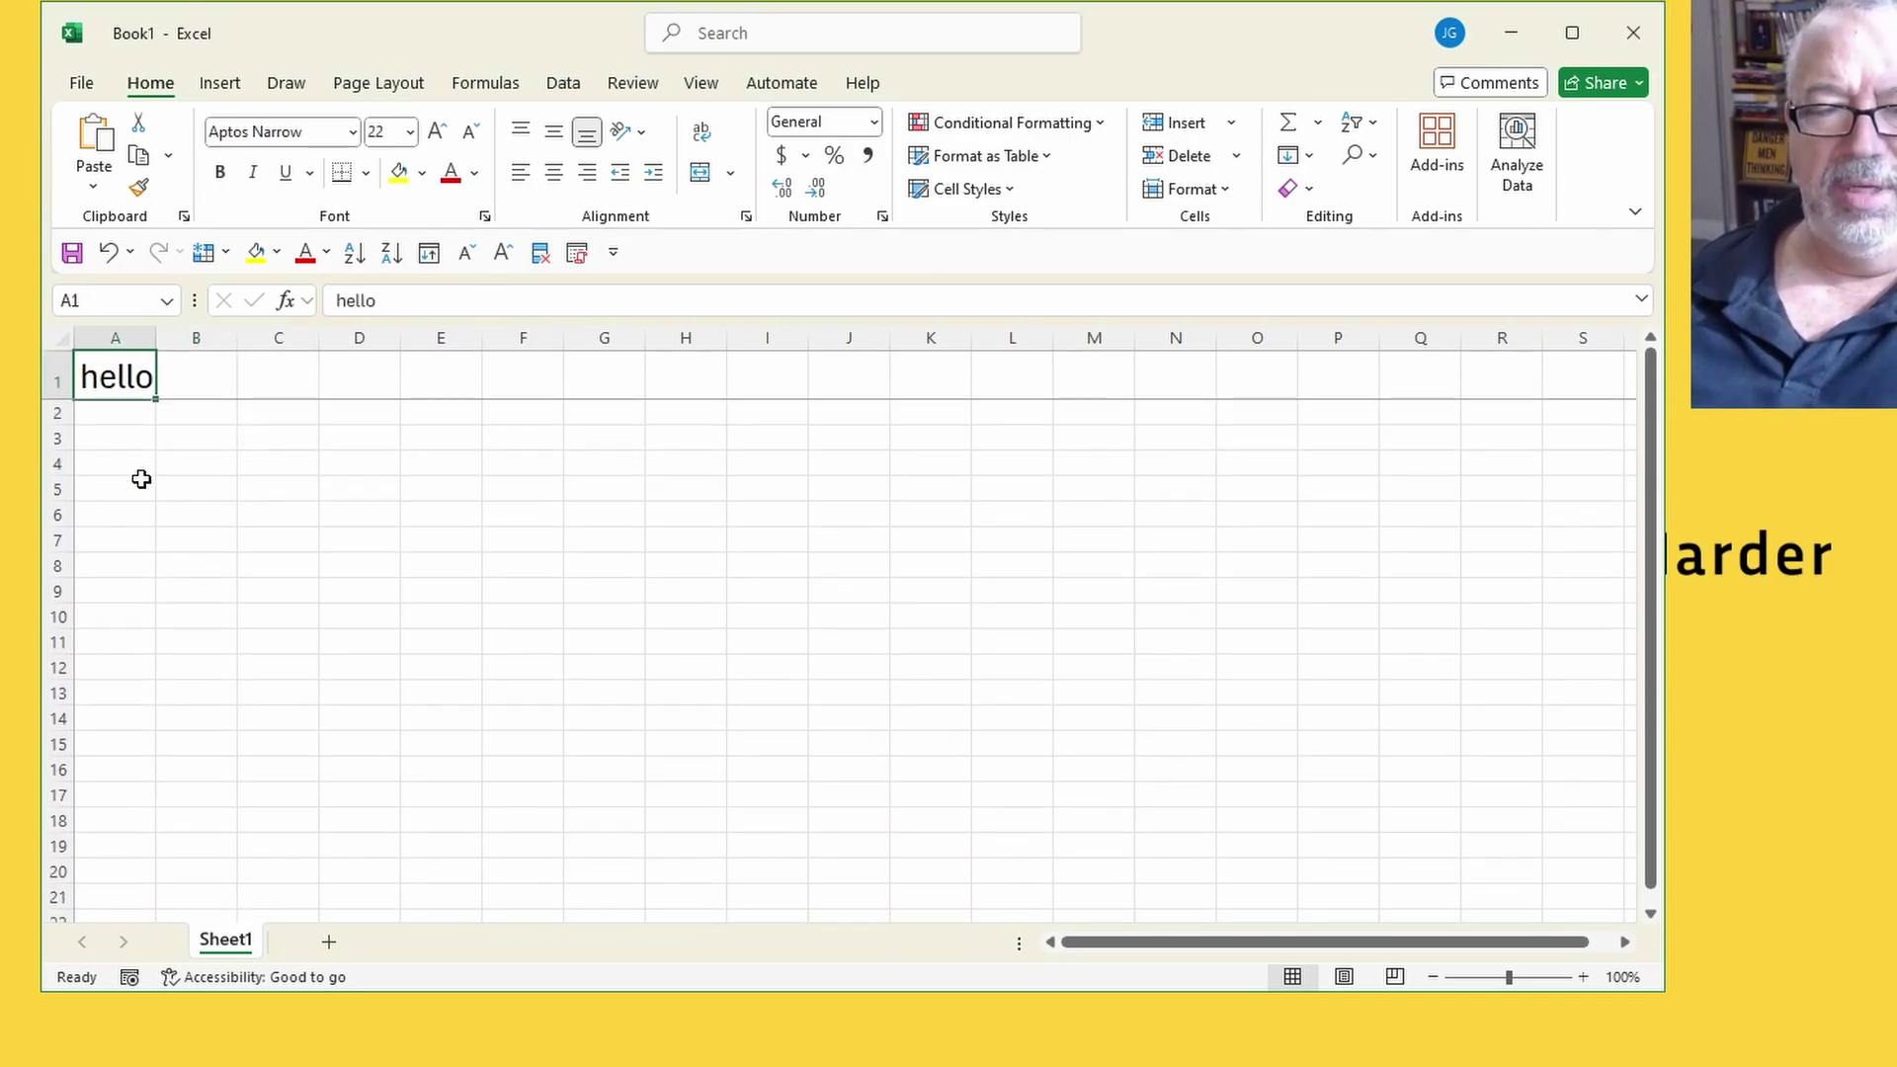
{"action": "key", "text": "ctrl+shift+period"}
{"action": "key", "text": "ctrl+shift+period"}
{"action": "key", "text": "ctrl+shift+period"}
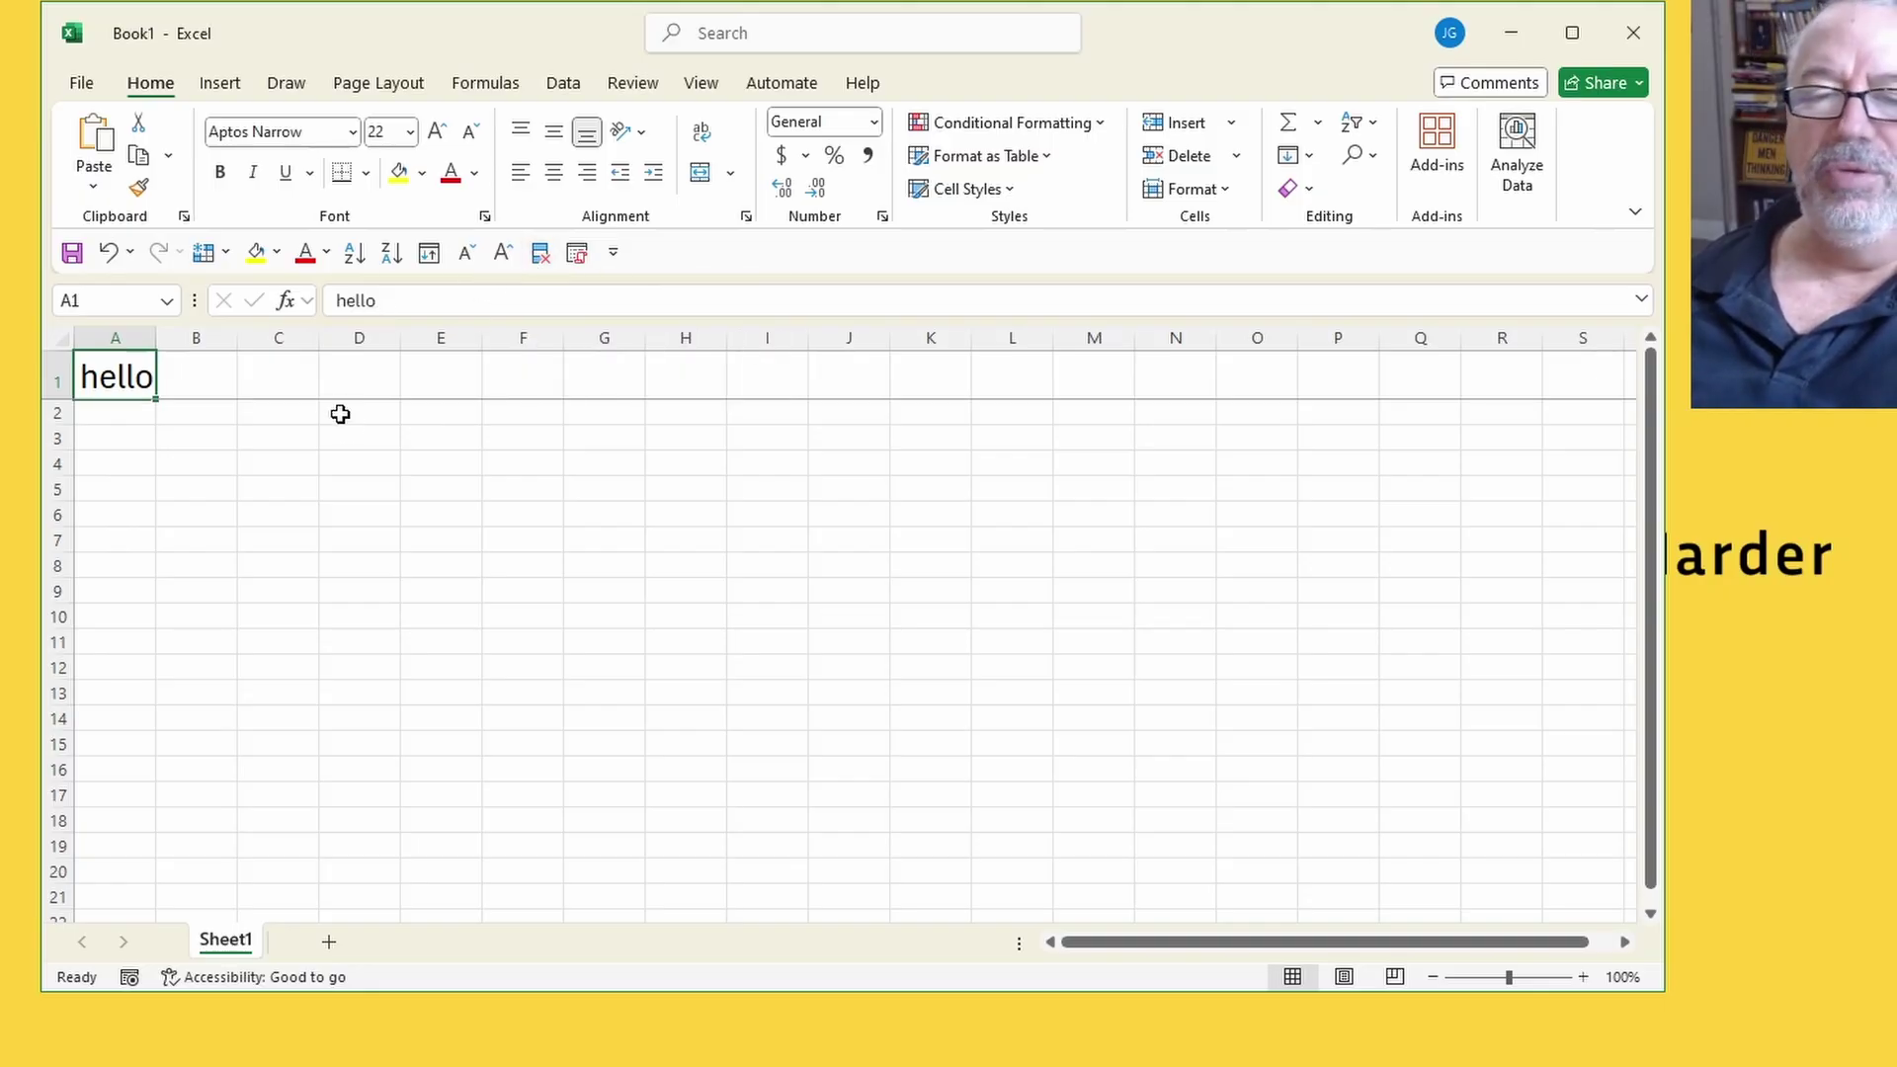
- Return to AutoHotkey Toolkit, highlight the code from 08 on line 1 into line 2, and shift the window slightly
{"action": "key", "text": "alt+Tab"}
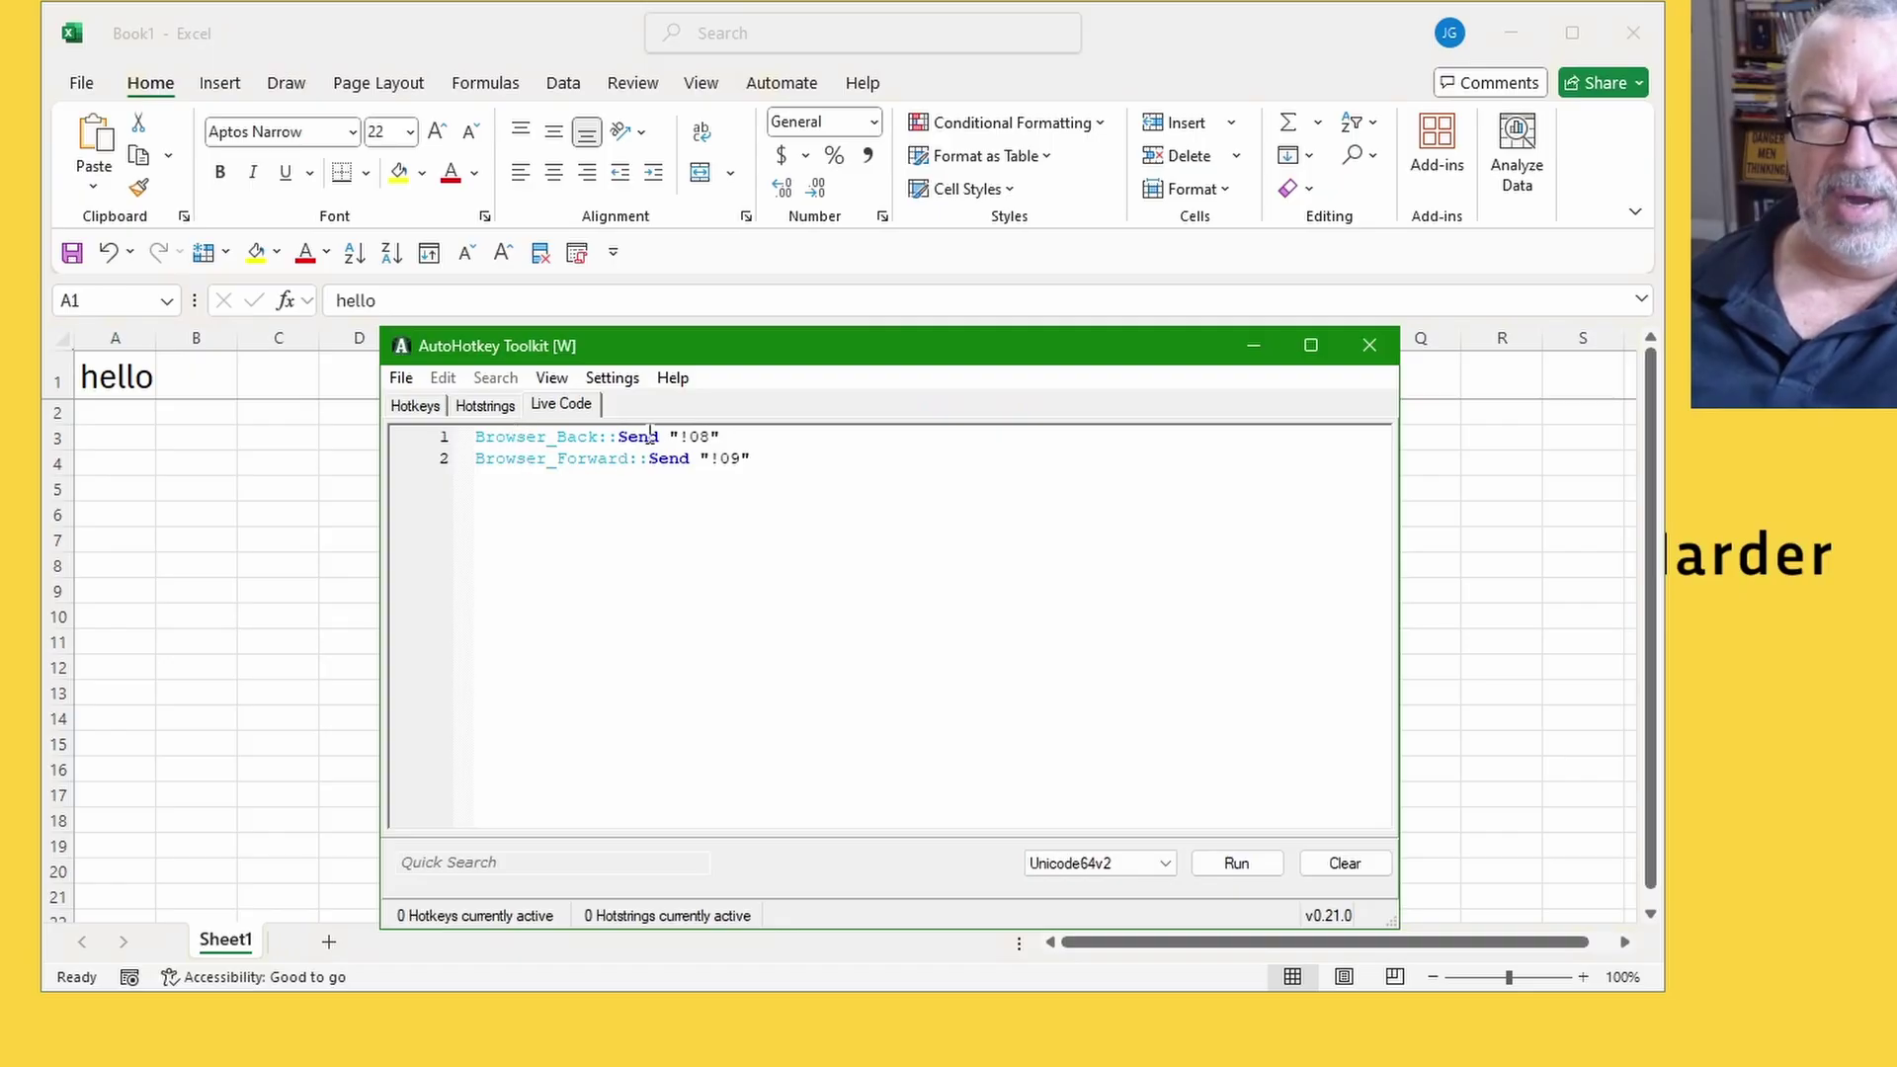
{"action": "left_click_drag", "start_coordinate": [688, 435], "coordinate": [718, 458]}
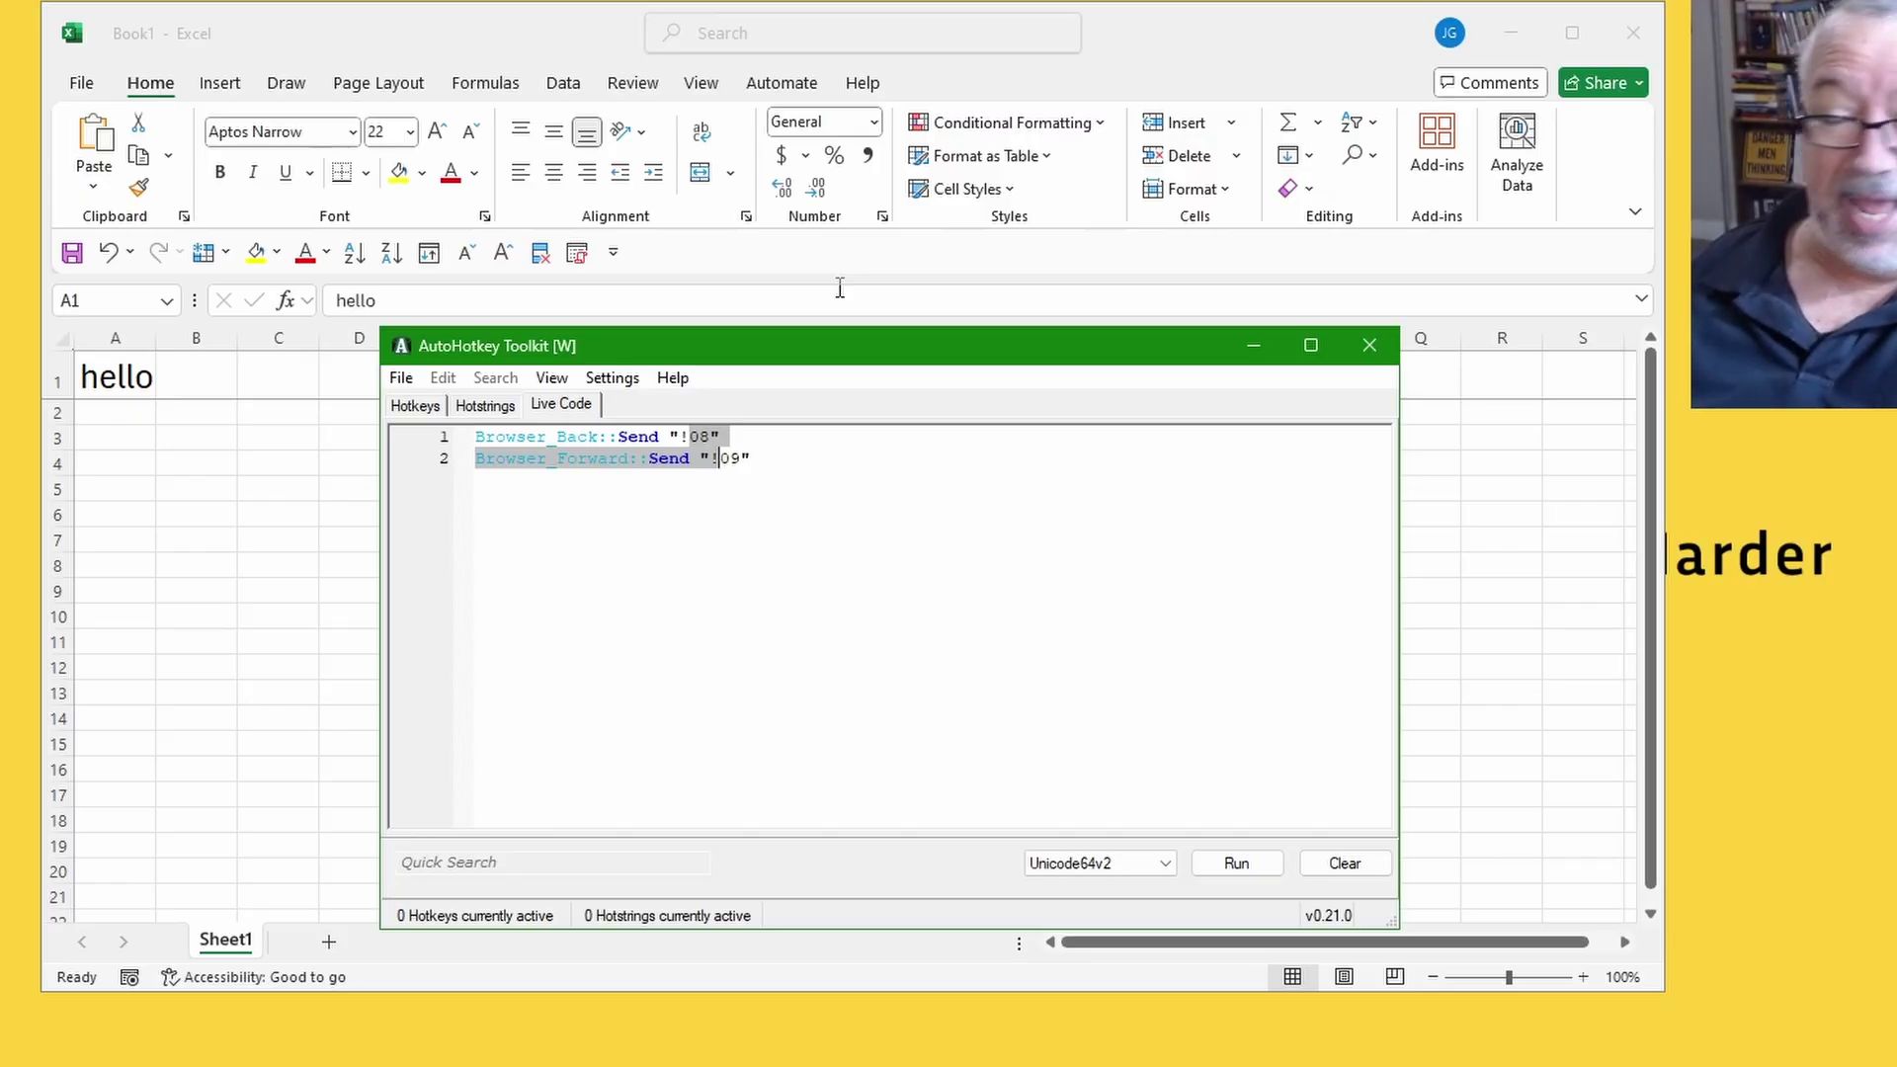
{"action": "left_click_drag", "start_coordinate": [883, 364], "coordinate": [915, 372]}
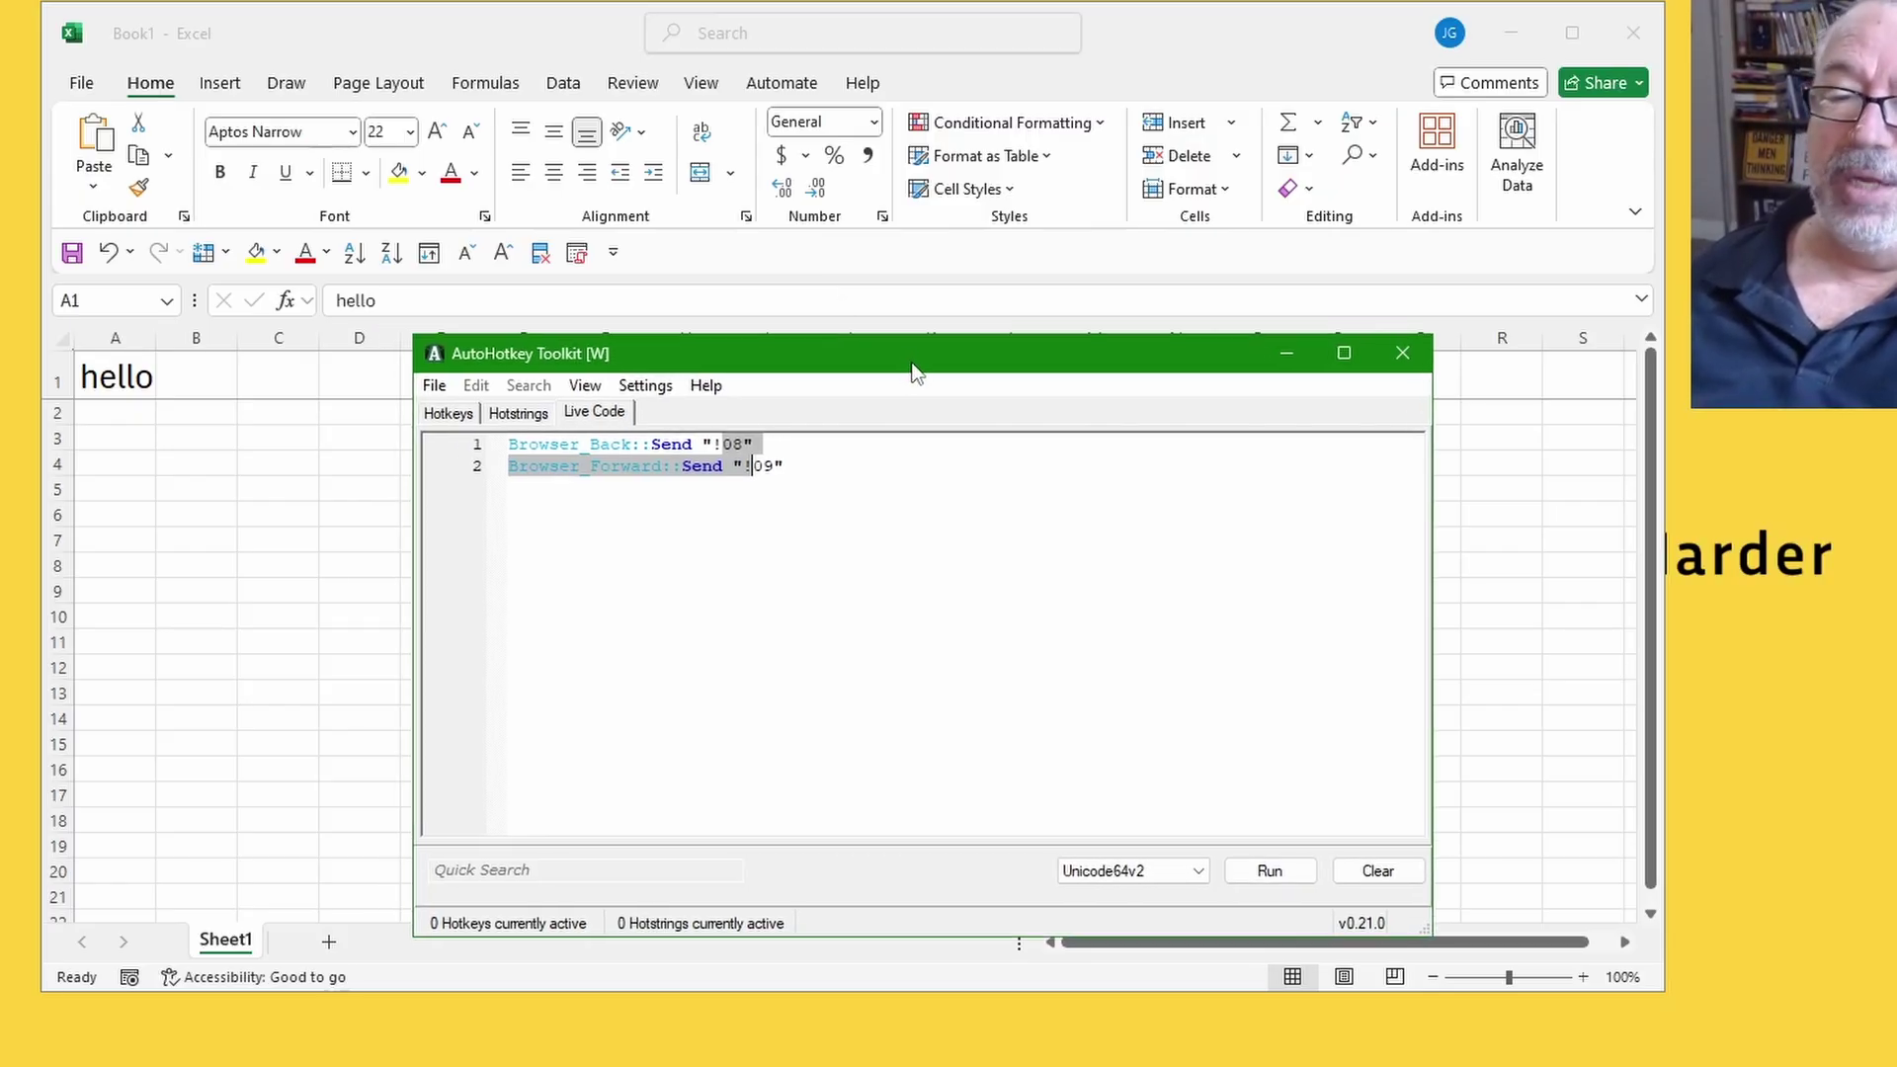